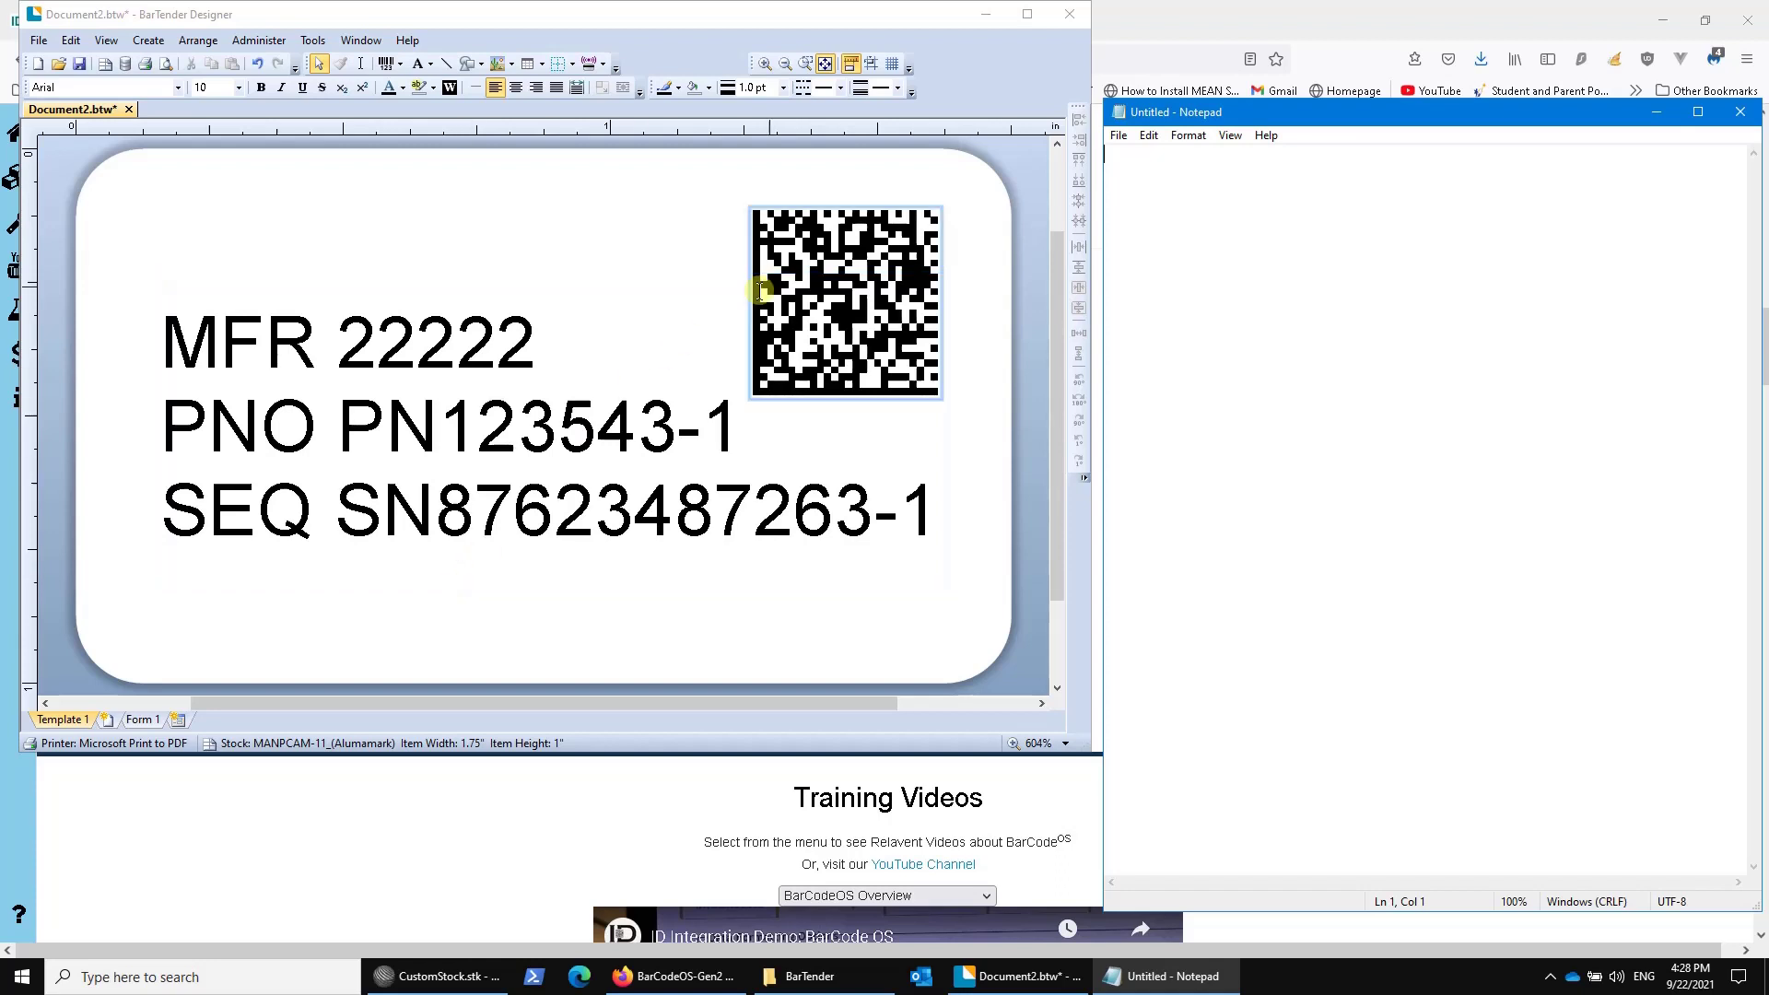
{"action": "left_click", "coordinate": [1152, 191]}
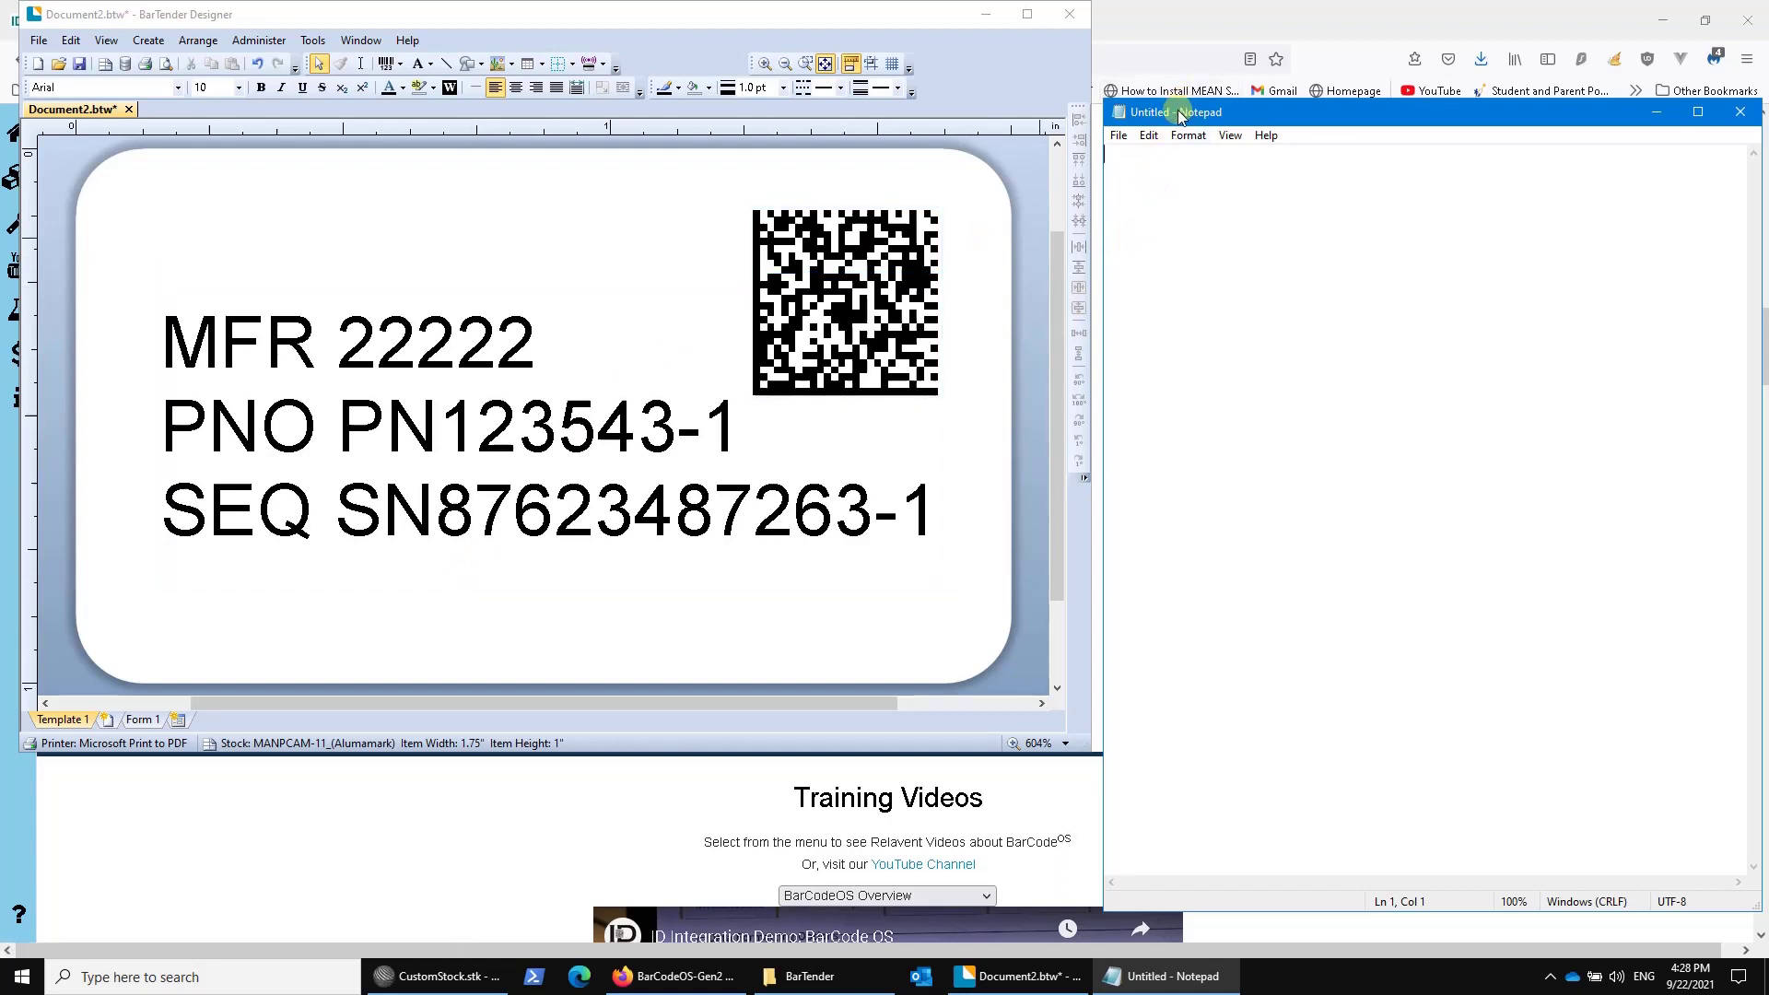
{"action": "left_click_drag", "start_coordinate": [1158, 111], "coordinate": [1140, 105]}
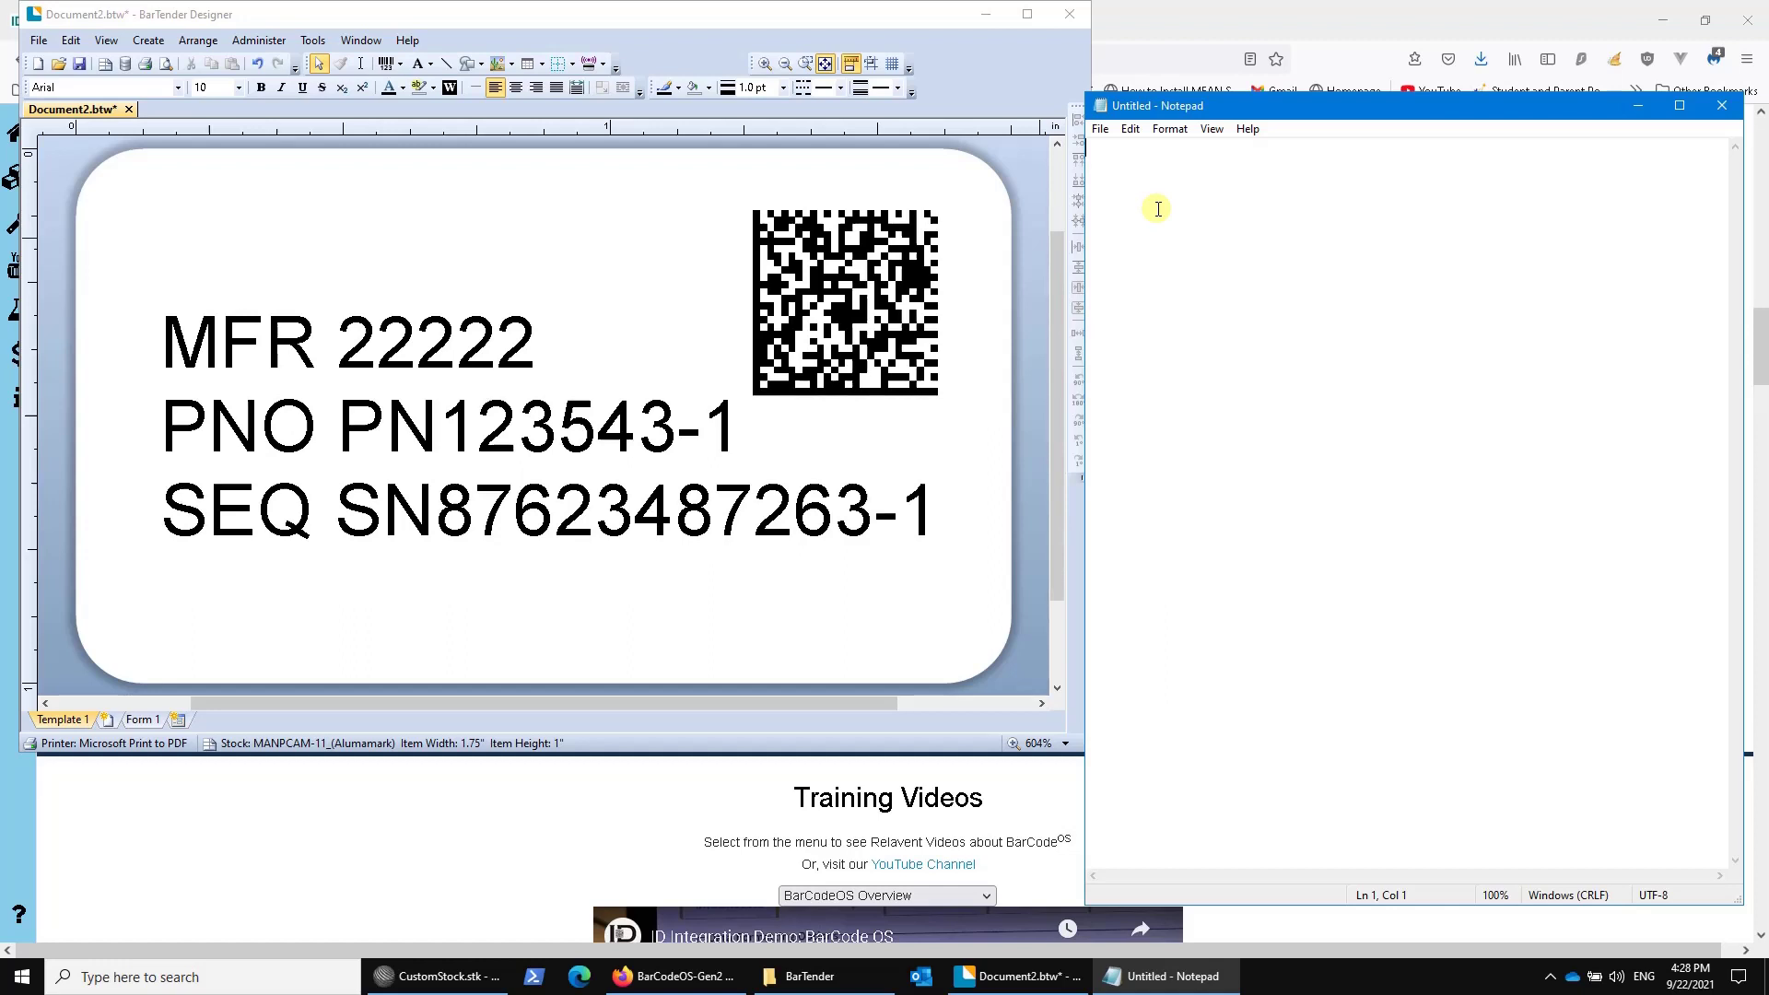
{"action": "type", "text": "[)>▲12↔MFR 22222↔PNO PN123543-1↔SEQ SN876"}
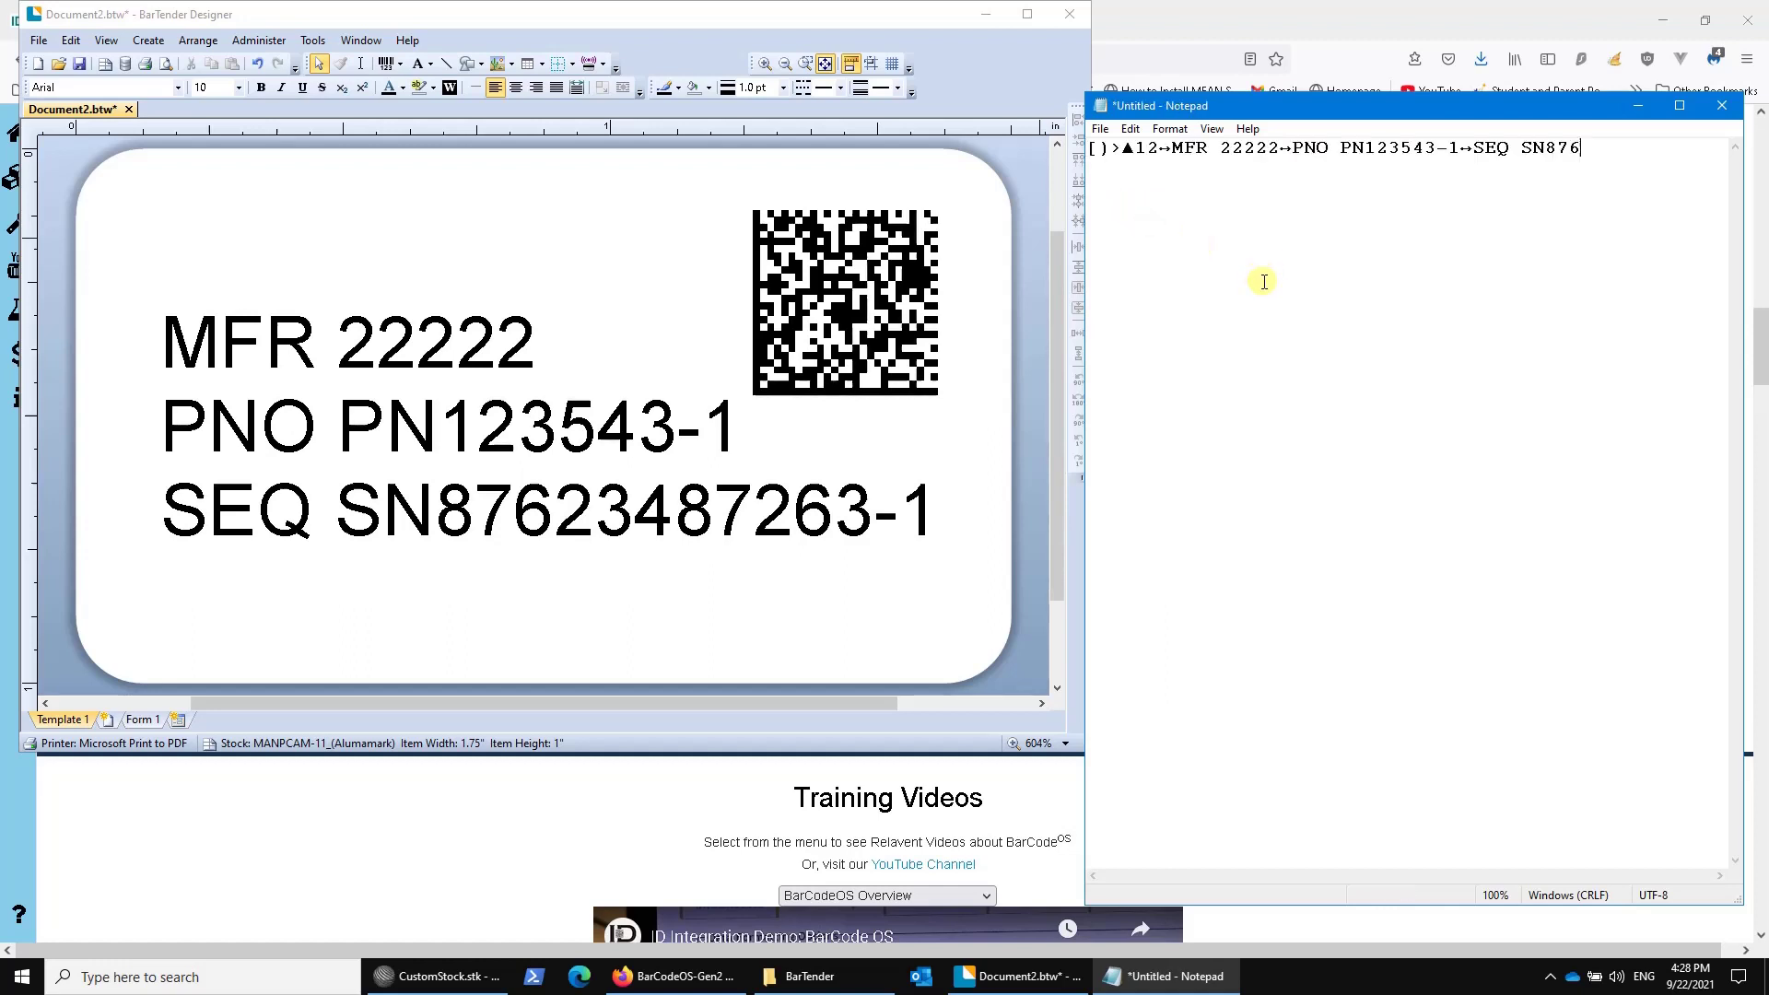
{"action": "type", "text": "23487263-1▲◆"}
{"action": "key", "text": "Return"}
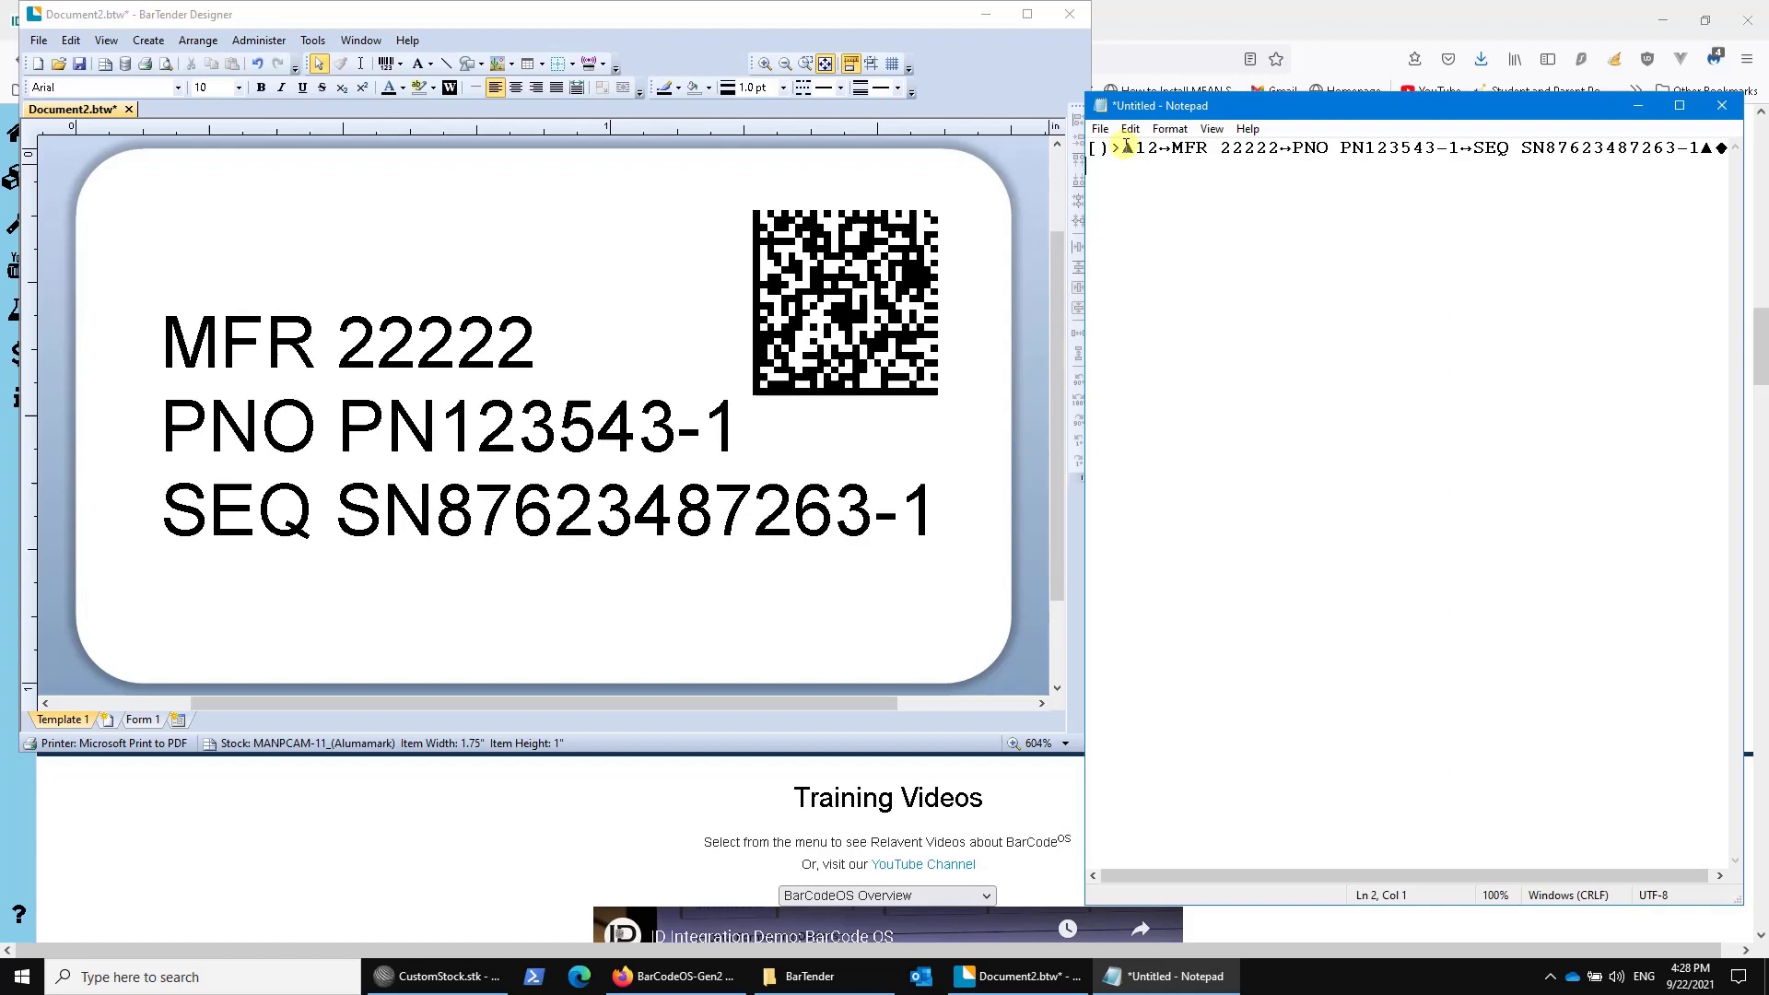
- Highlight the ▲, ↔ and ◆ control characters in the scanned line to inspect them
{"action": "left_click_drag", "start_coordinate": [1122, 152], "coordinate": [1135, 152]}
{"action": "left_click_drag", "start_coordinate": [1158, 150], "coordinate": [1171, 150]}
{"action": "left_click_drag", "start_coordinate": [1714, 149], "coordinate": [1731, 149]}
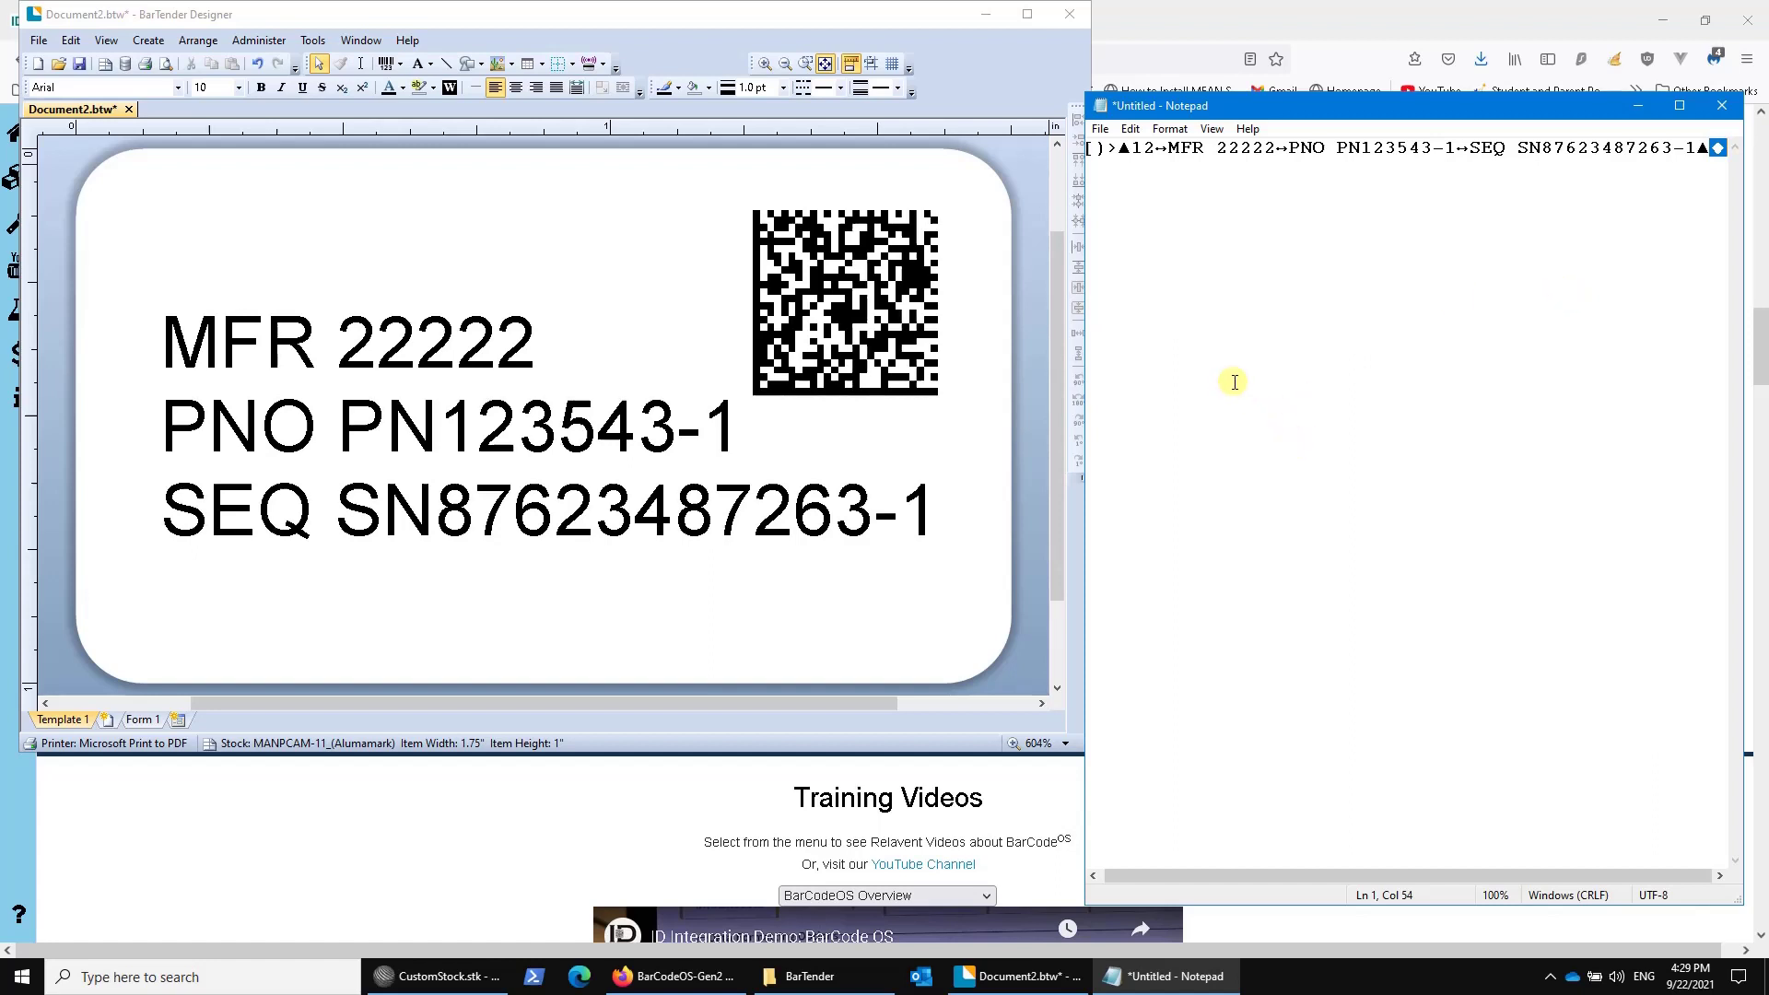
- Change the label's MFR embedded data from 22222 to 2222, leaving Notepad on a new line
{"action": "left_click", "coordinate": [1725, 151]}
{"action": "key", "text": "Return"}
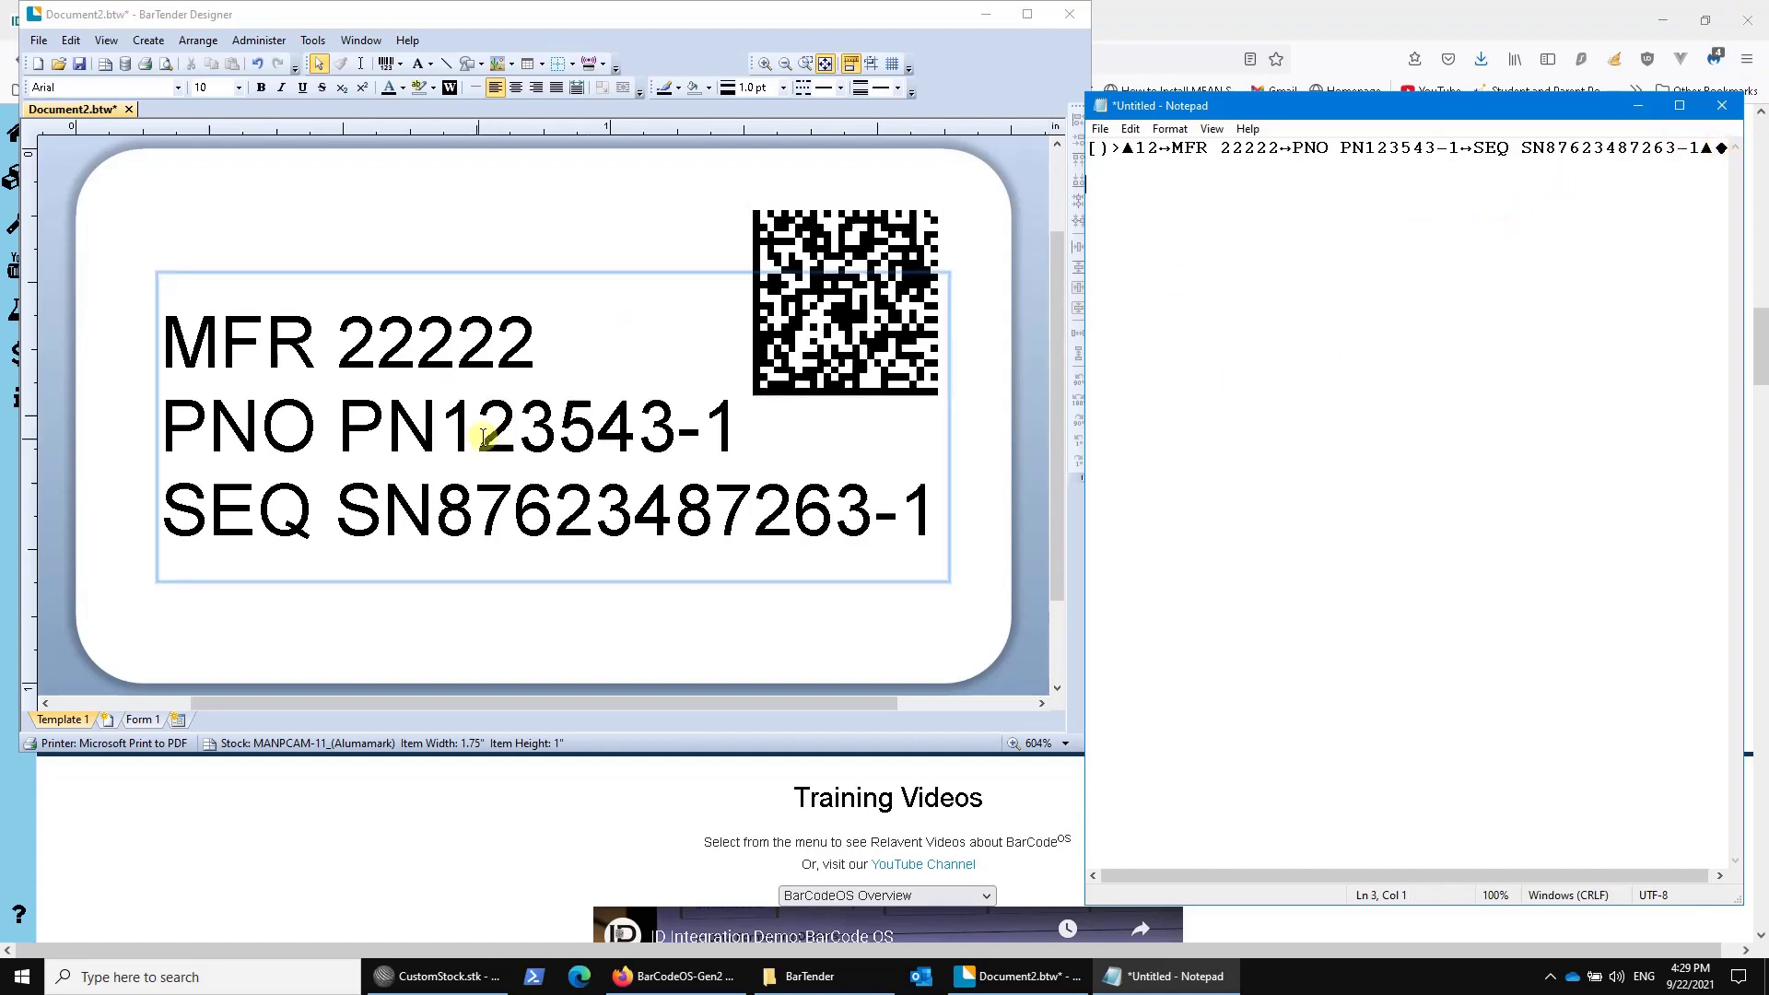
{"action": "double_click", "coordinate": [406, 582]}
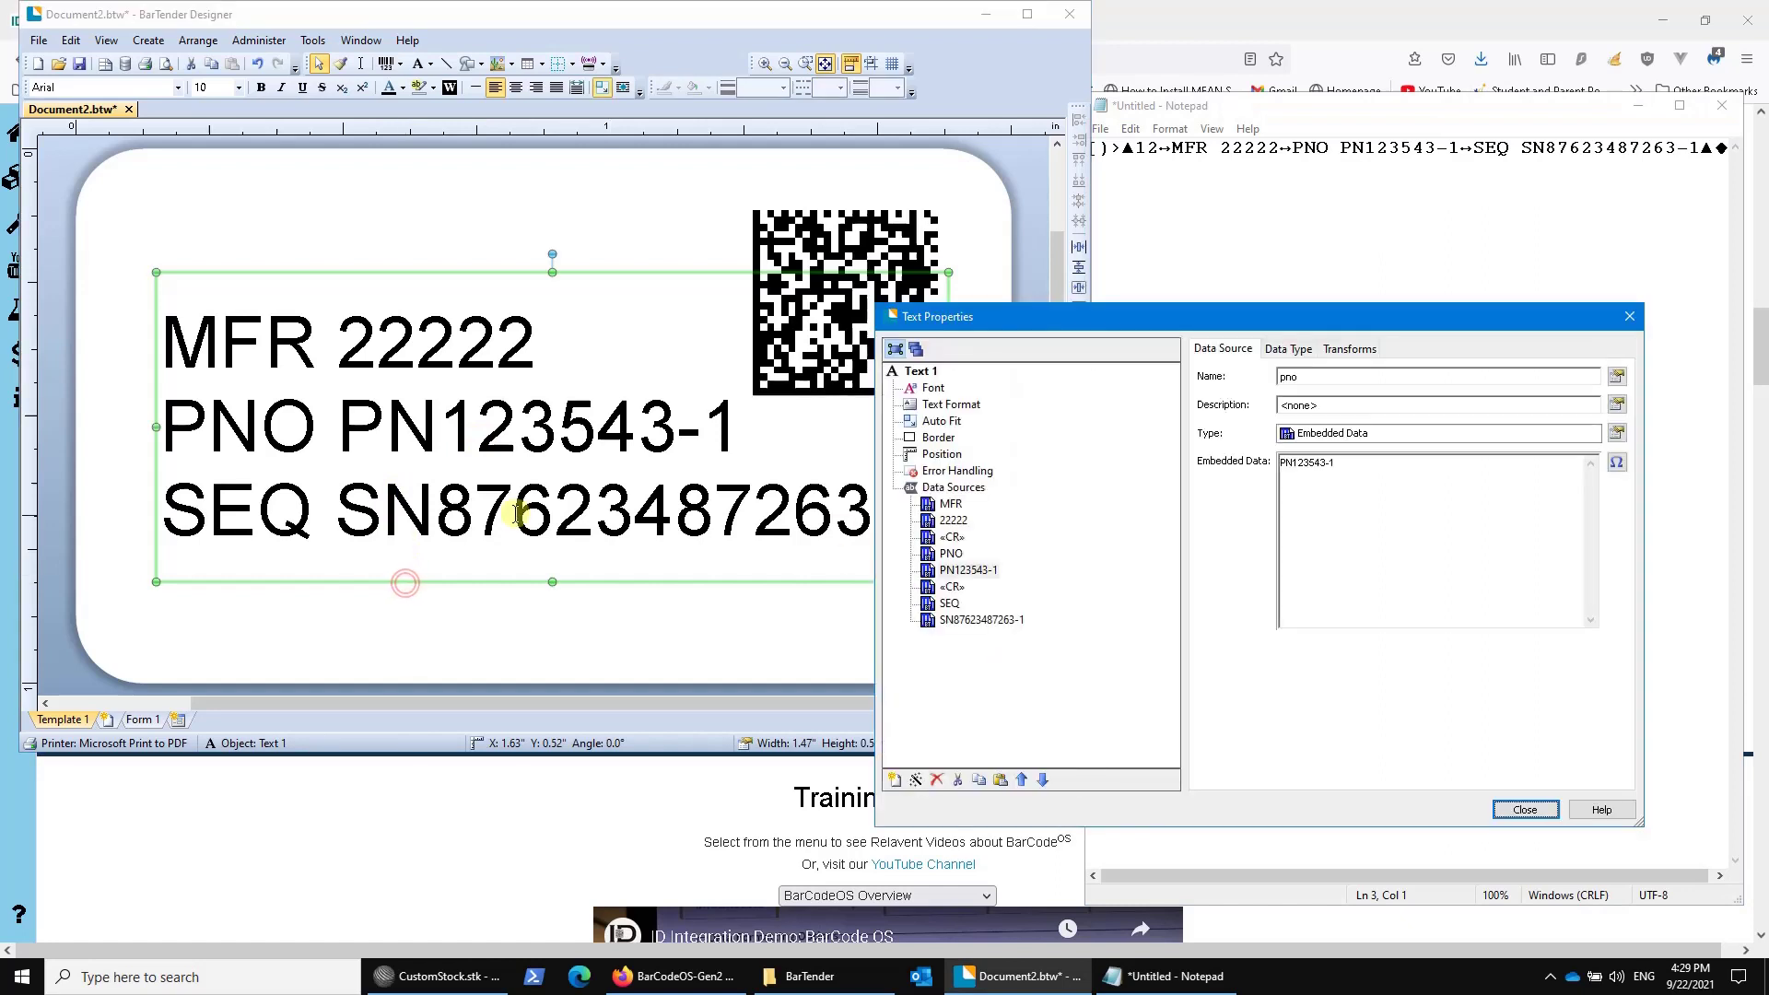
{"action": "left_click", "coordinate": [953, 523]}
{"action": "left_click", "coordinate": [1333, 466]}
{"action": "key", "text": "BackSpace"}
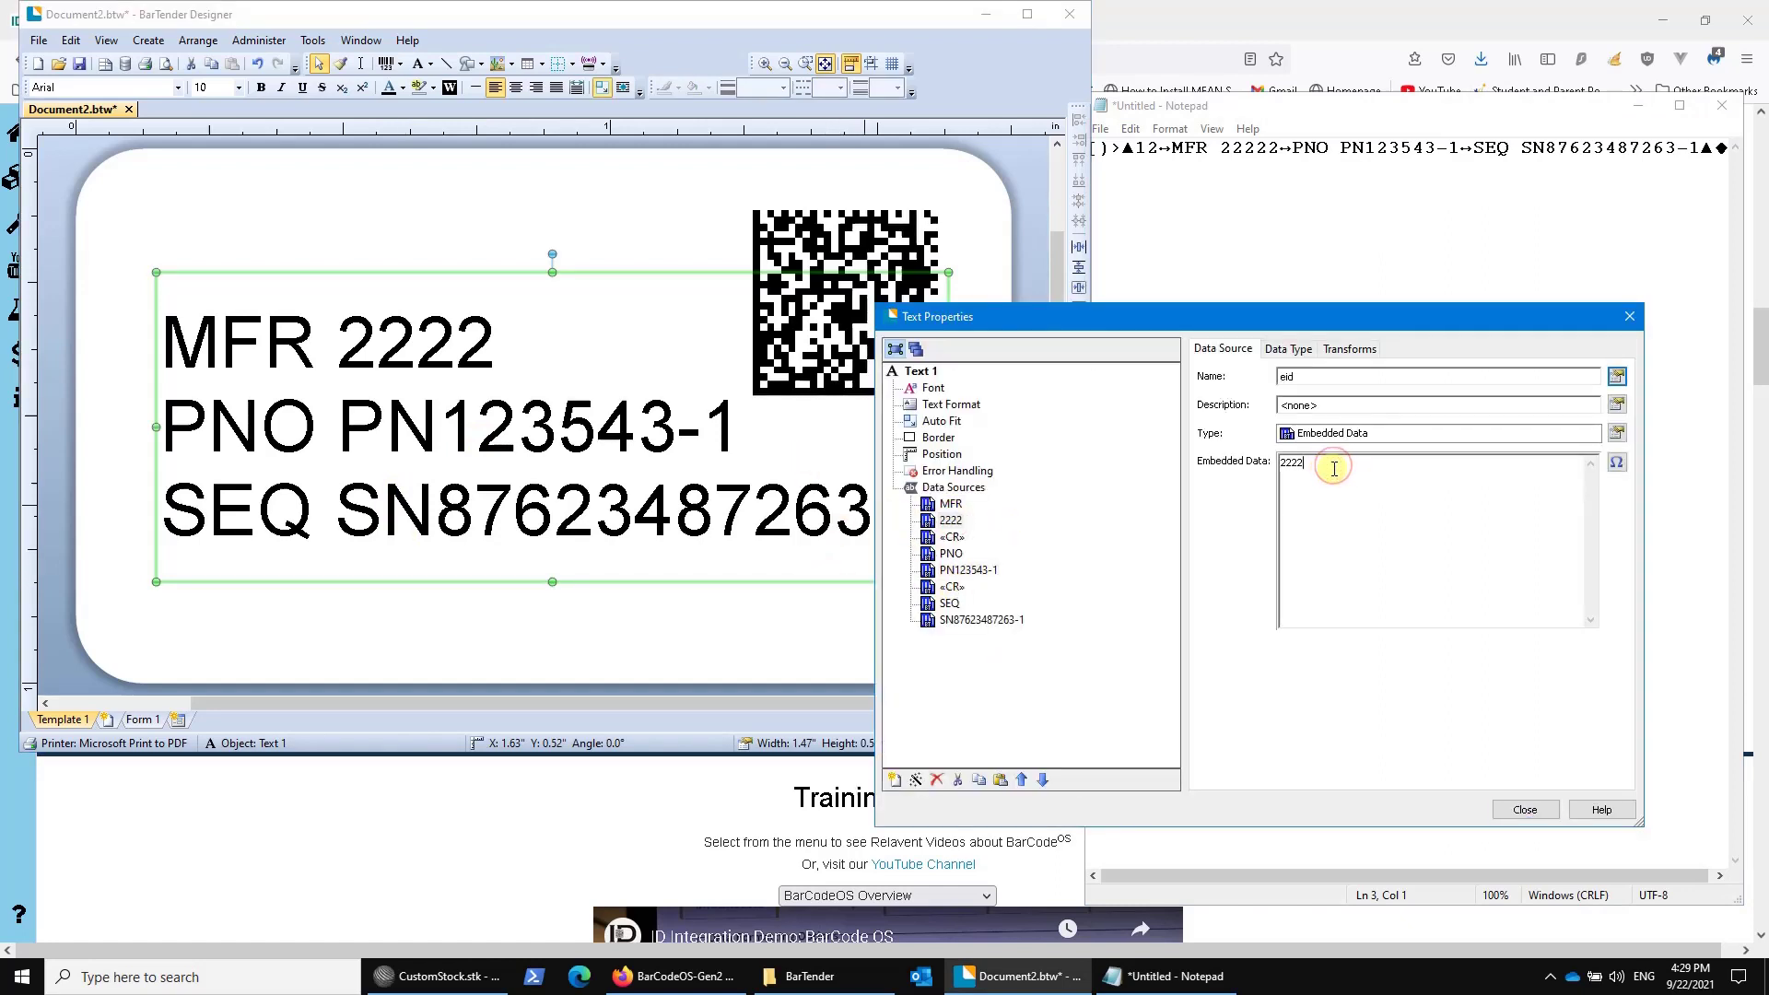
{"action": "left_click", "coordinate": [1524, 809]}
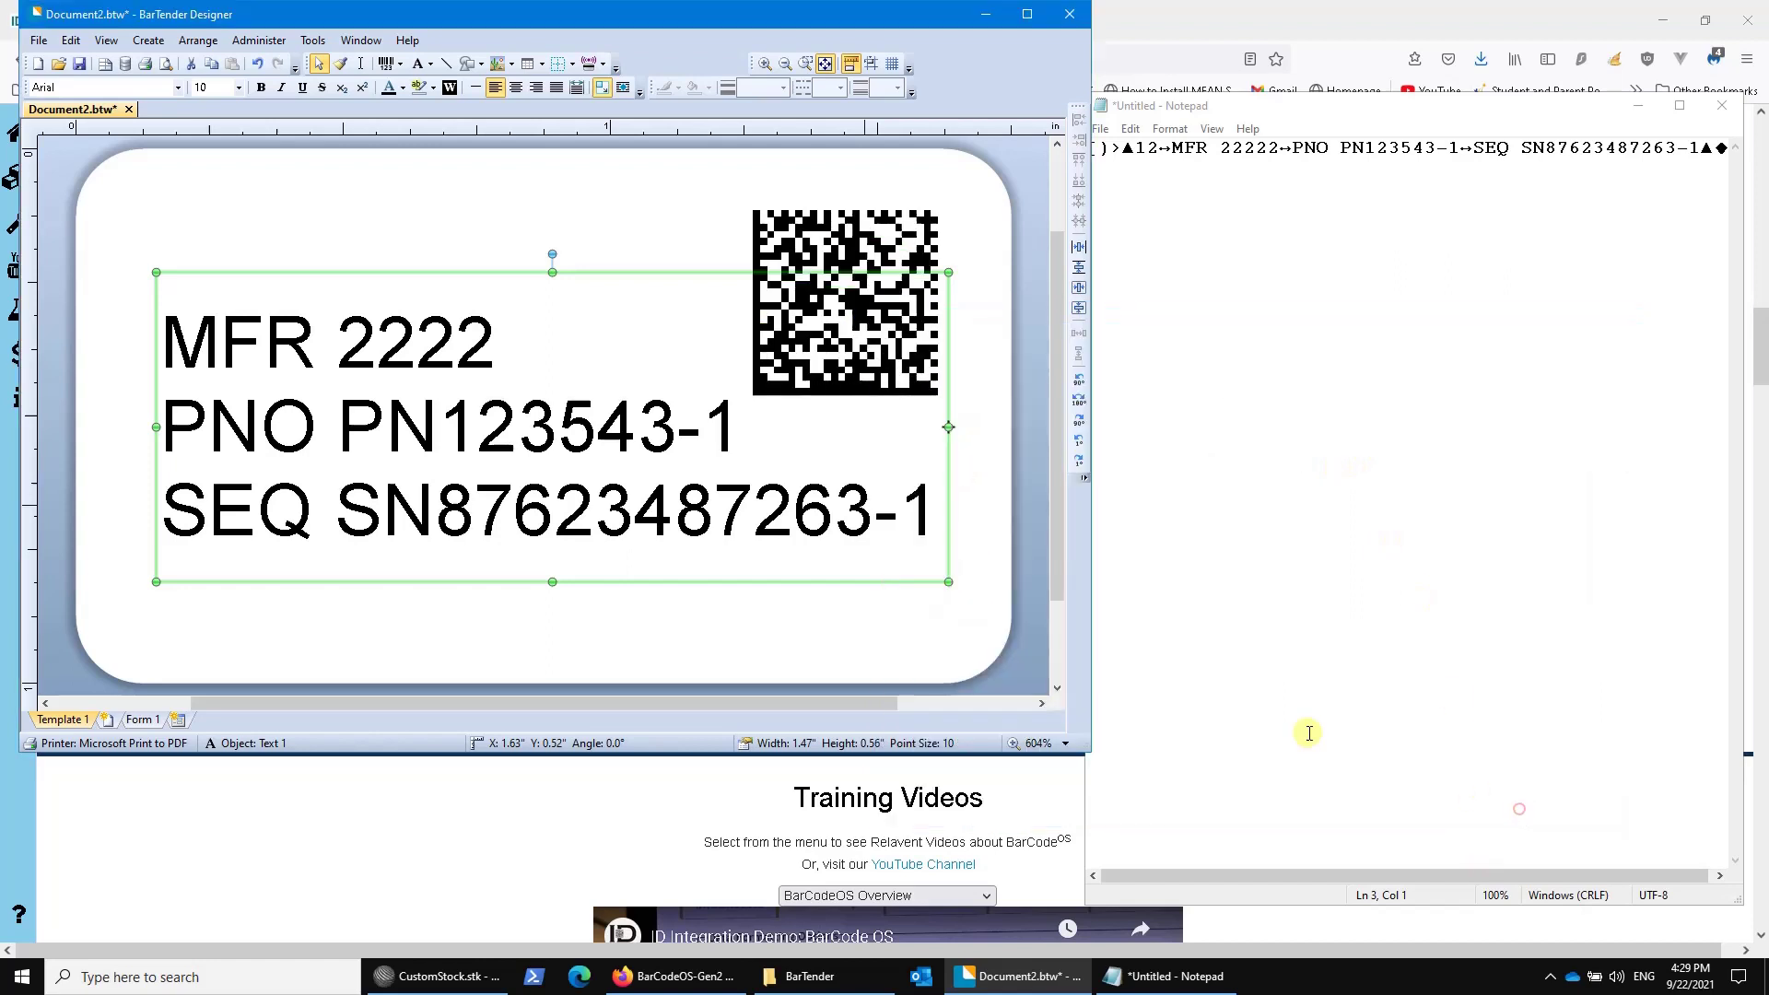
{"action": "left_click", "coordinate": [1147, 259]}
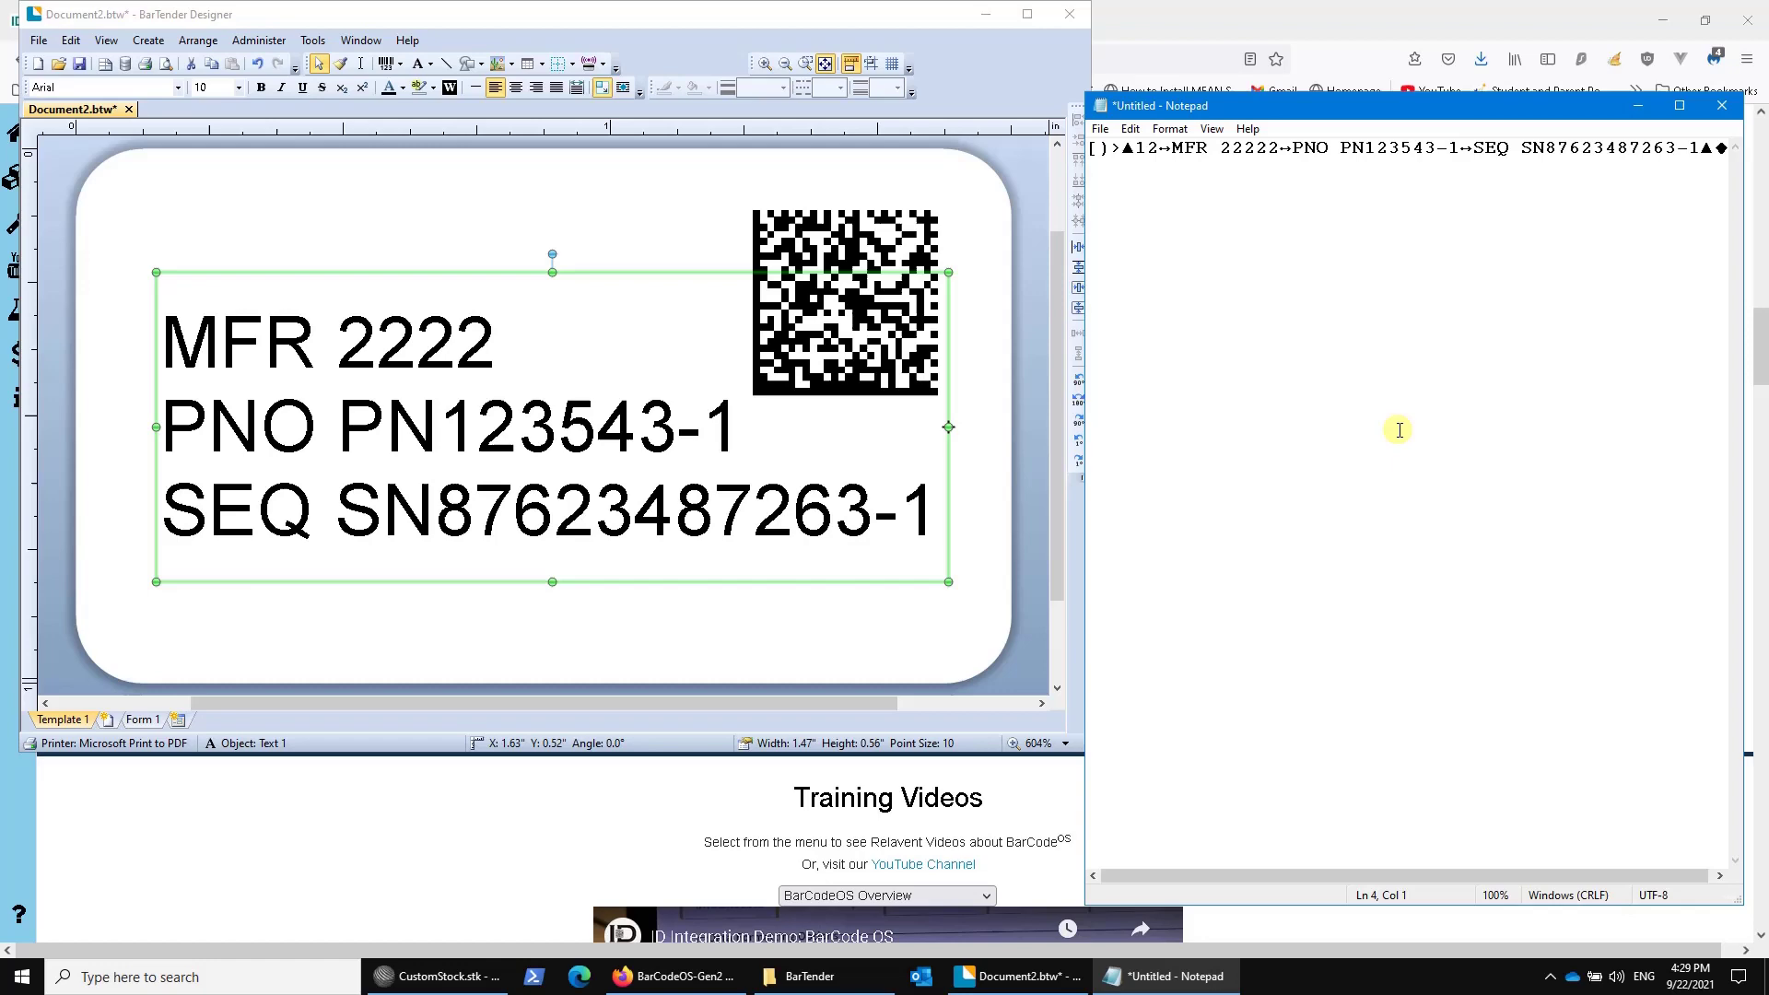
{"action": "left_click", "coordinate": [655, 217]}
- Scan the MFR 2222 barcode into Notepad, capturing the MIL-STD-130N FAIL report requiring length 5
{"action": "left_click", "coordinate": [1486, 312]}
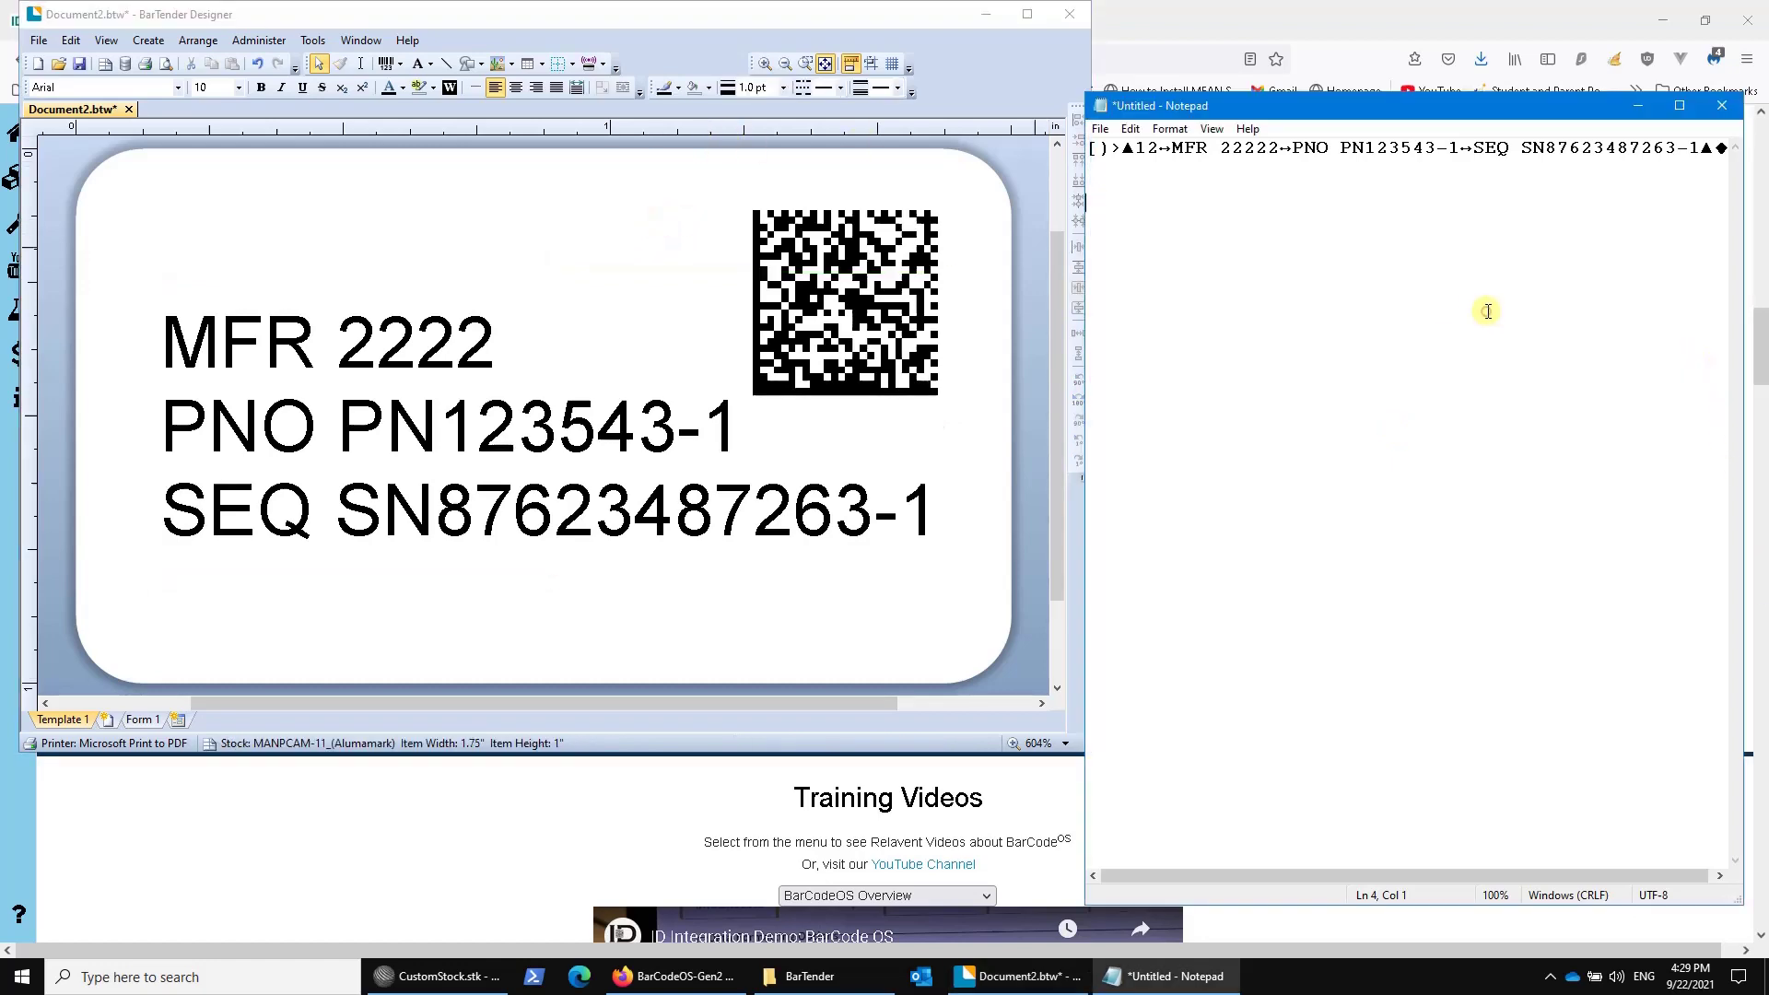
{"action": "type", "text": "**[FAIL] DoD MIL-STD-130N Data Test ** Ill_UIIError RawCode: [)>▲12↔MFR 22222↔PNO PN123543-1↔SEQ SN87623487263-1▲◆ Escaped: [)>^1E12^1DMFR^2022222^1DPNO^20PN123543-1^1DSEQ^20SN87623487263-1^1E^04 Error: Position 6 has an Illegal Character [Numeric and UPPERcase A-Z except"}
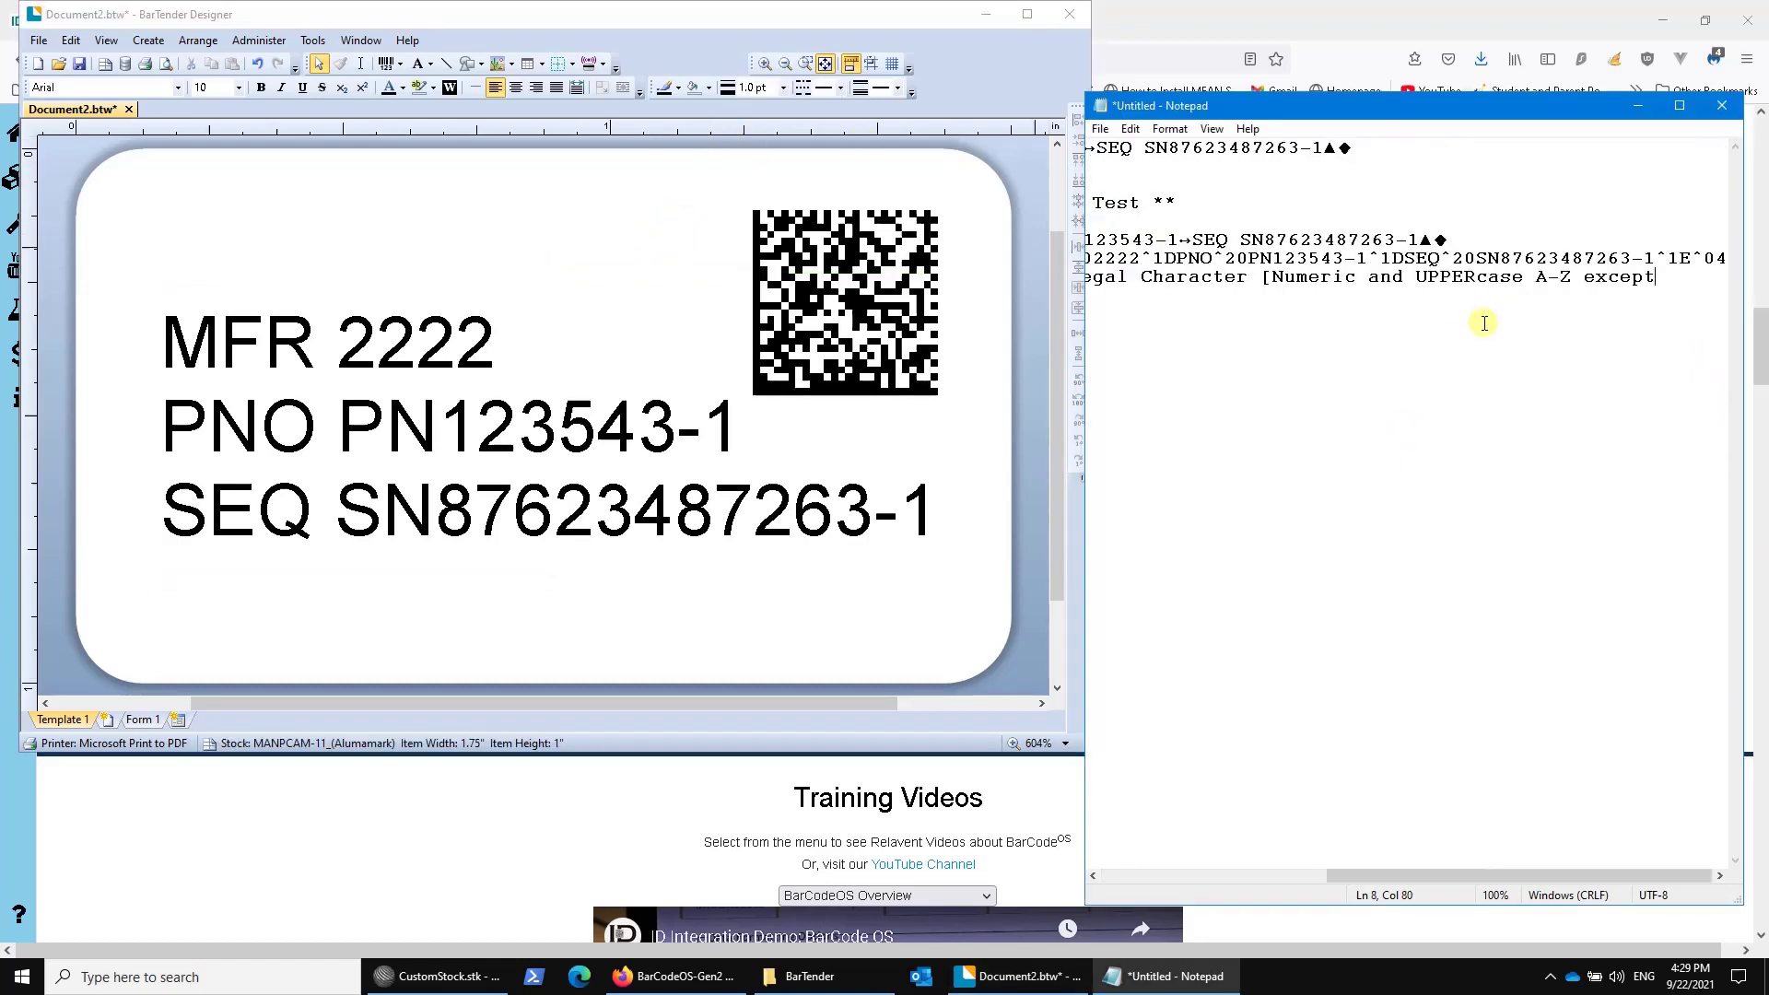
{"action": "type", "text": " I and O] ISOprefix=[)>▲      Separator=↔      ISOsuffix=▲◆ Format=12 ; IAC=  ; Construct=UID2 ; Order=vps    Formatted UII=2222PN123543-1SN87623487263-1 Data Segment(1): MFR 2222 Data Segment(2): PNO PN123543-1 Data Segment(3): SEQ SN87623487263-1 **EndReport**"}
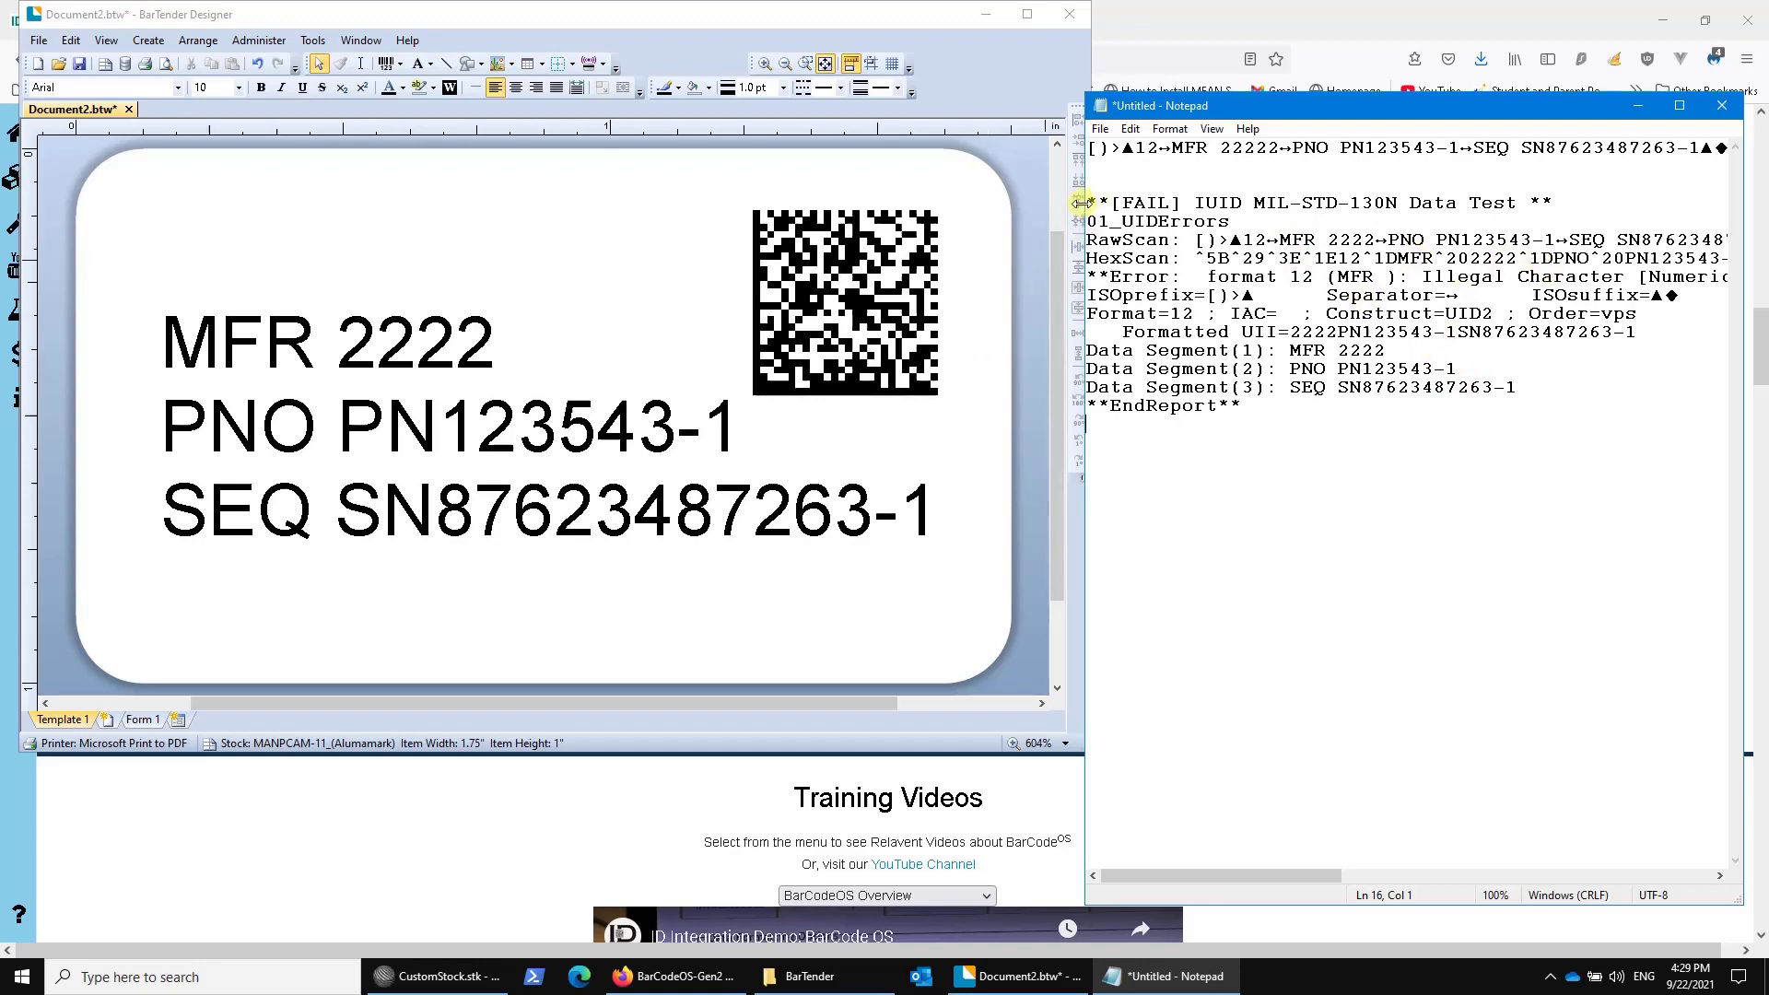
{"action": "left_click_drag", "start_coordinate": [1086, 202], "coordinate": [358, 201]}
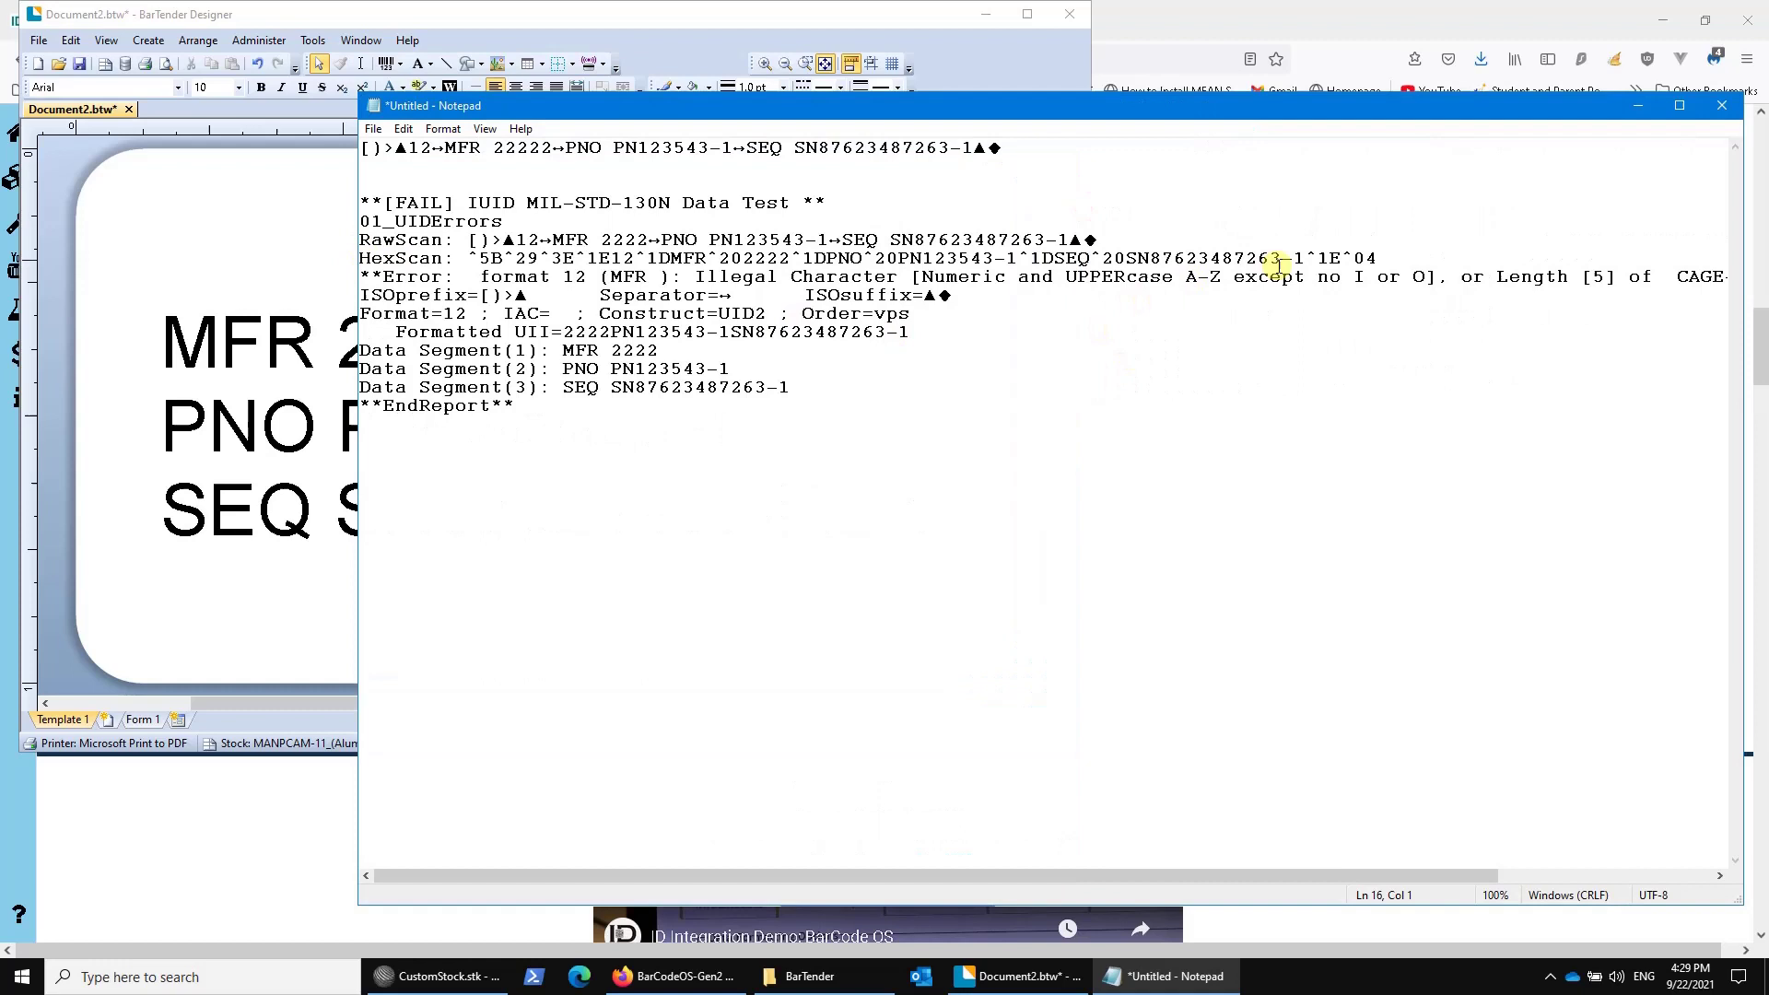
{"action": "double_click", "coordinate": [1598, 277]}
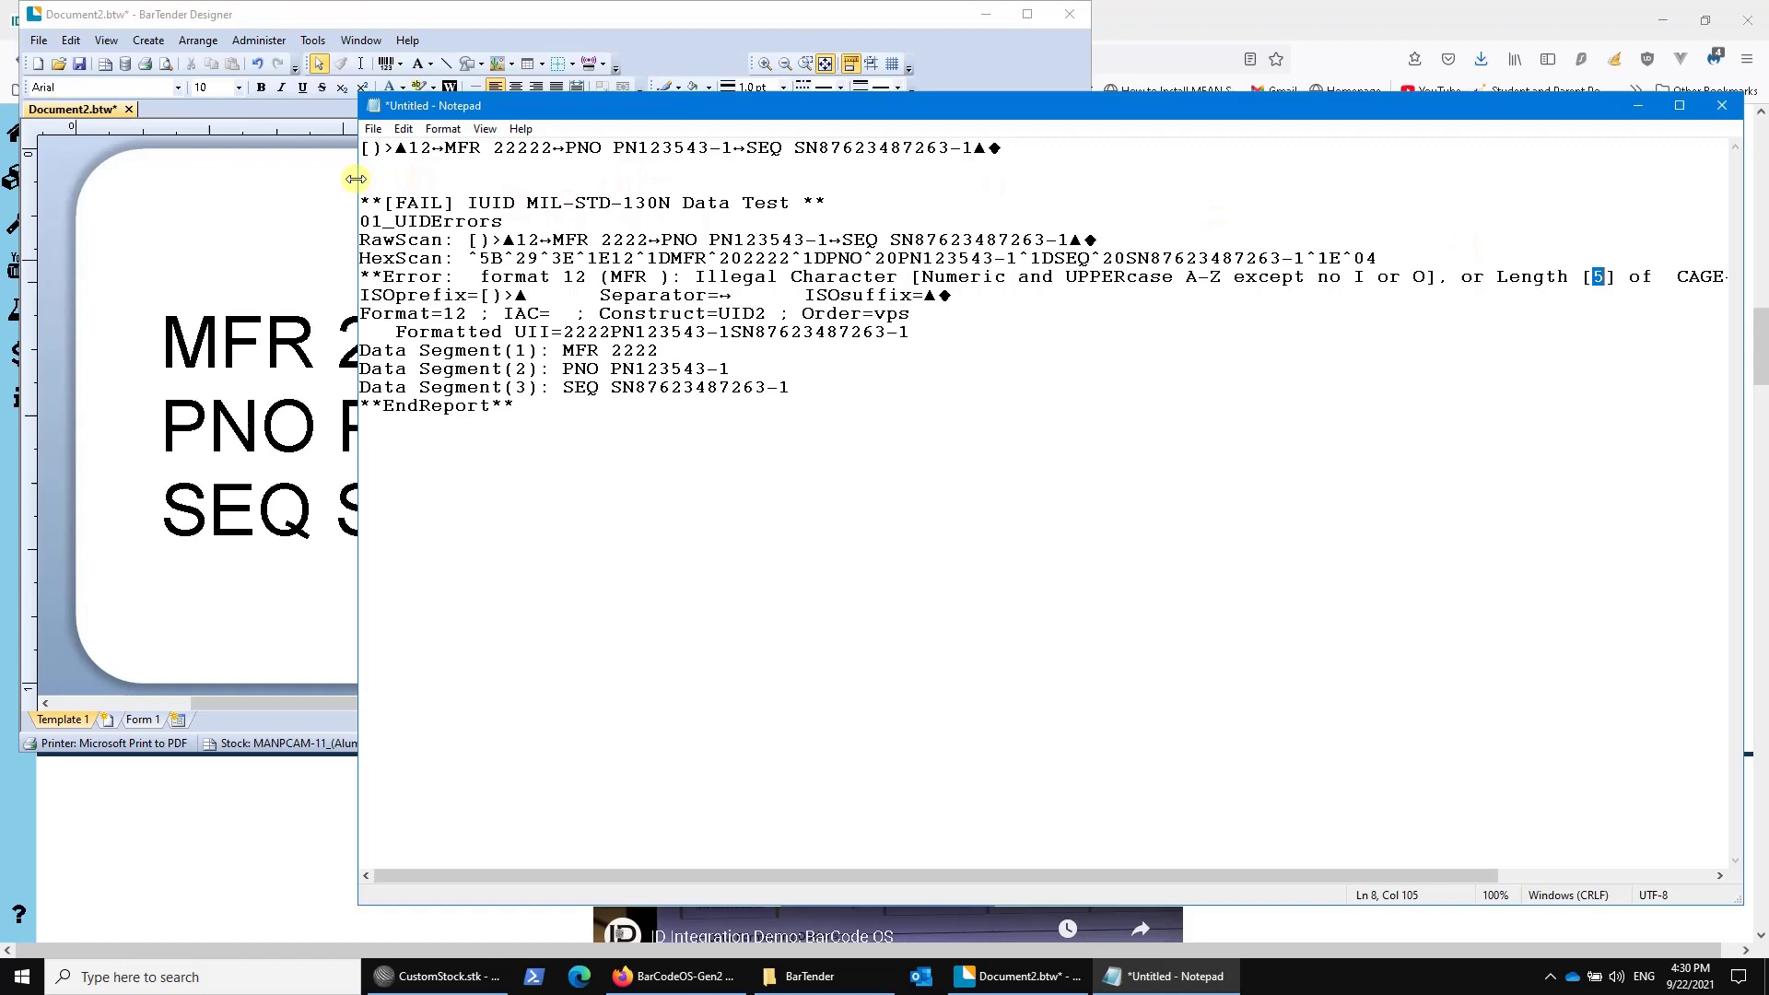
{"action": "left_click_drag", "start_coordinate": [357, 179], "coordinate": [1097, 204]}
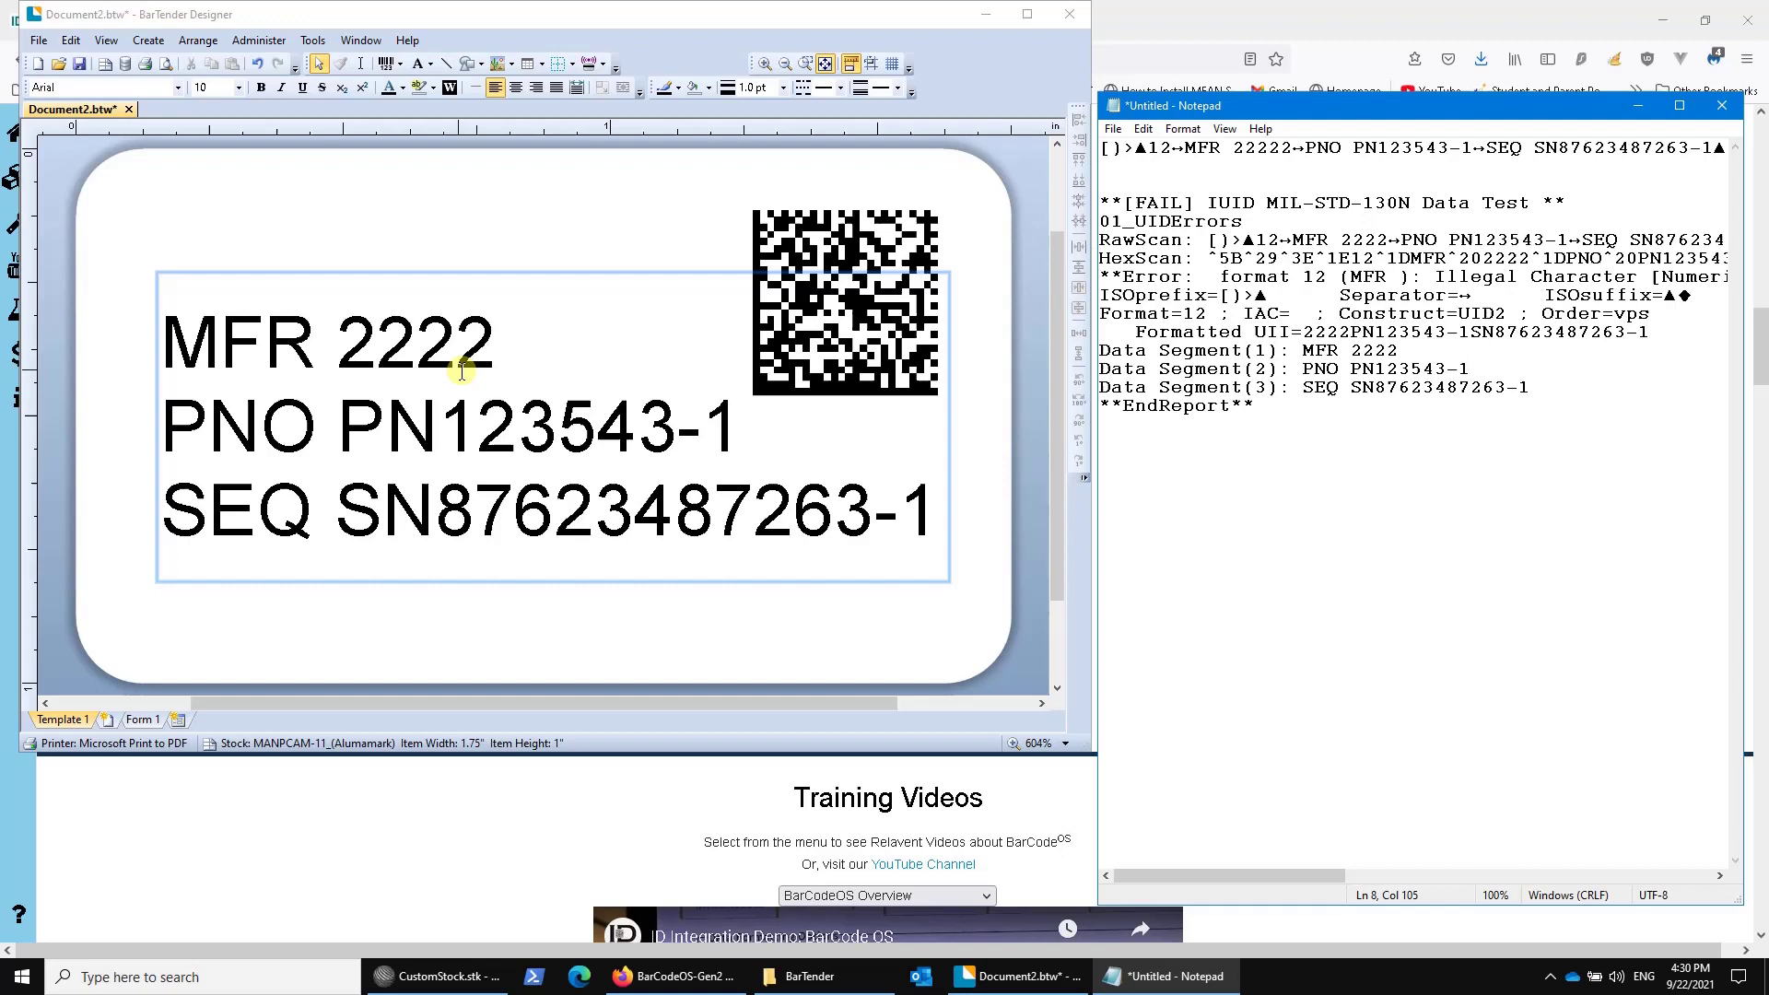
- Restore the MFR embedded data to 22222 and bring up the text's Transforms settings
{"action": "double_click", "coordinate": [383, 278]}
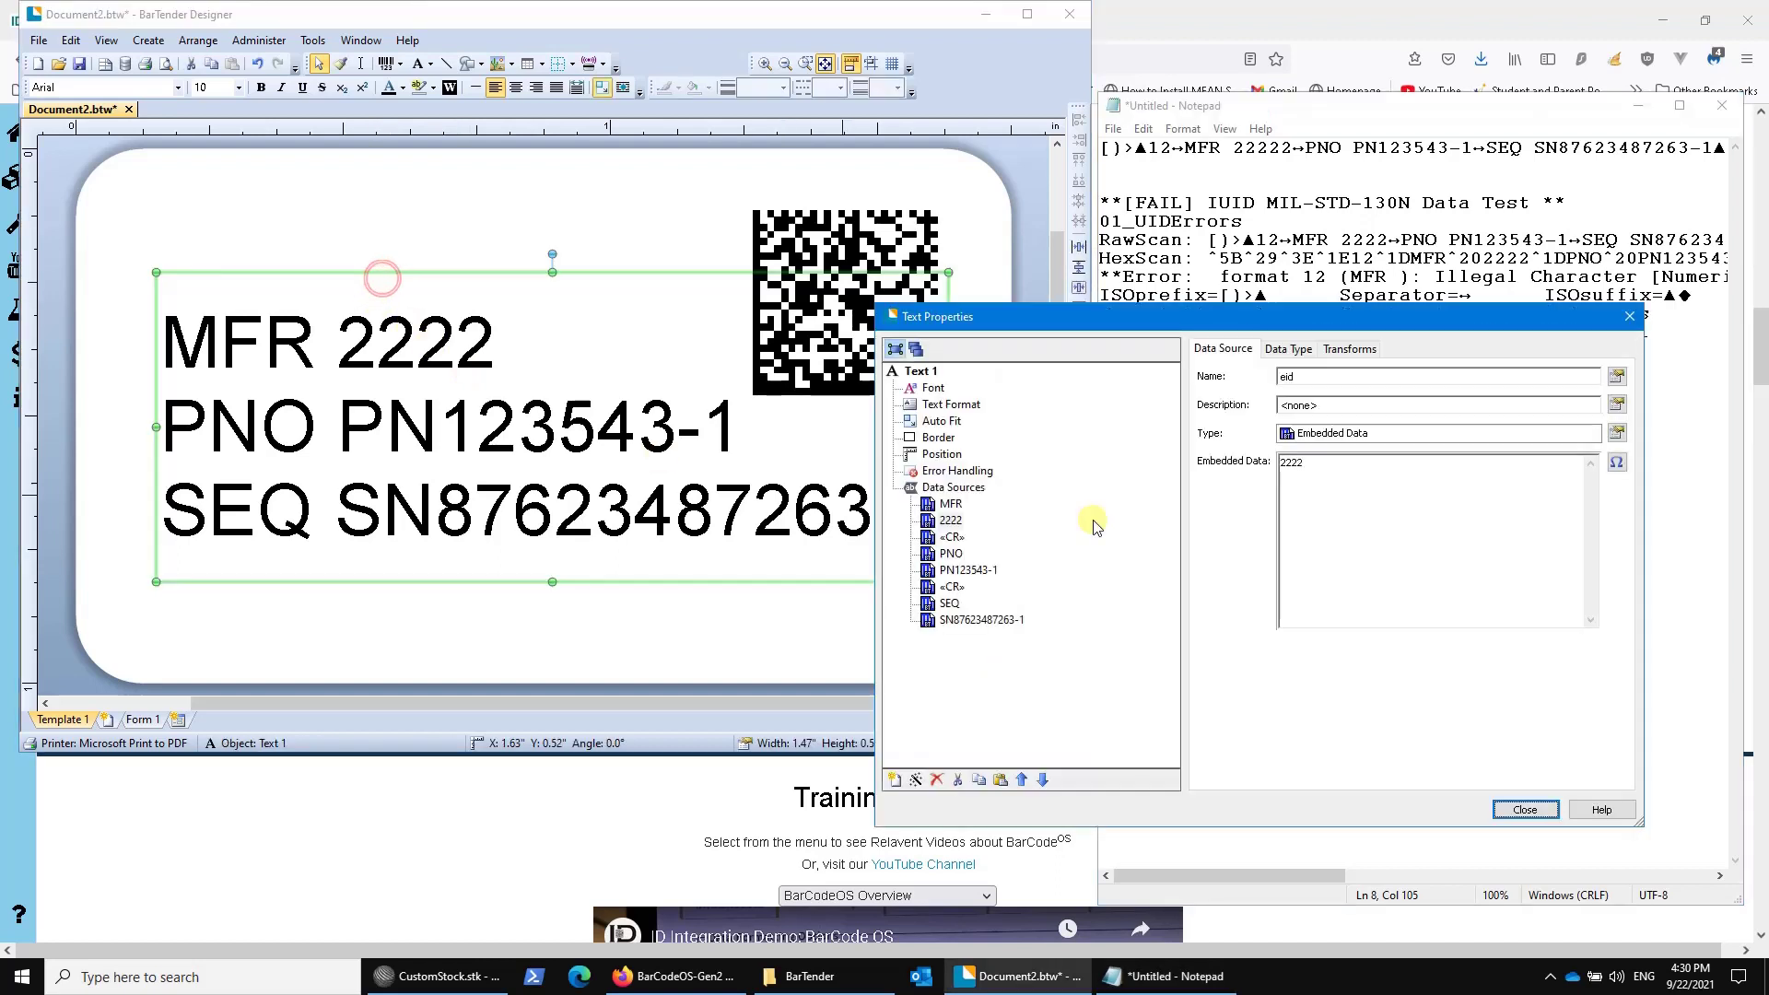
{"action": "left_click", "coordinate": [928, 520]}
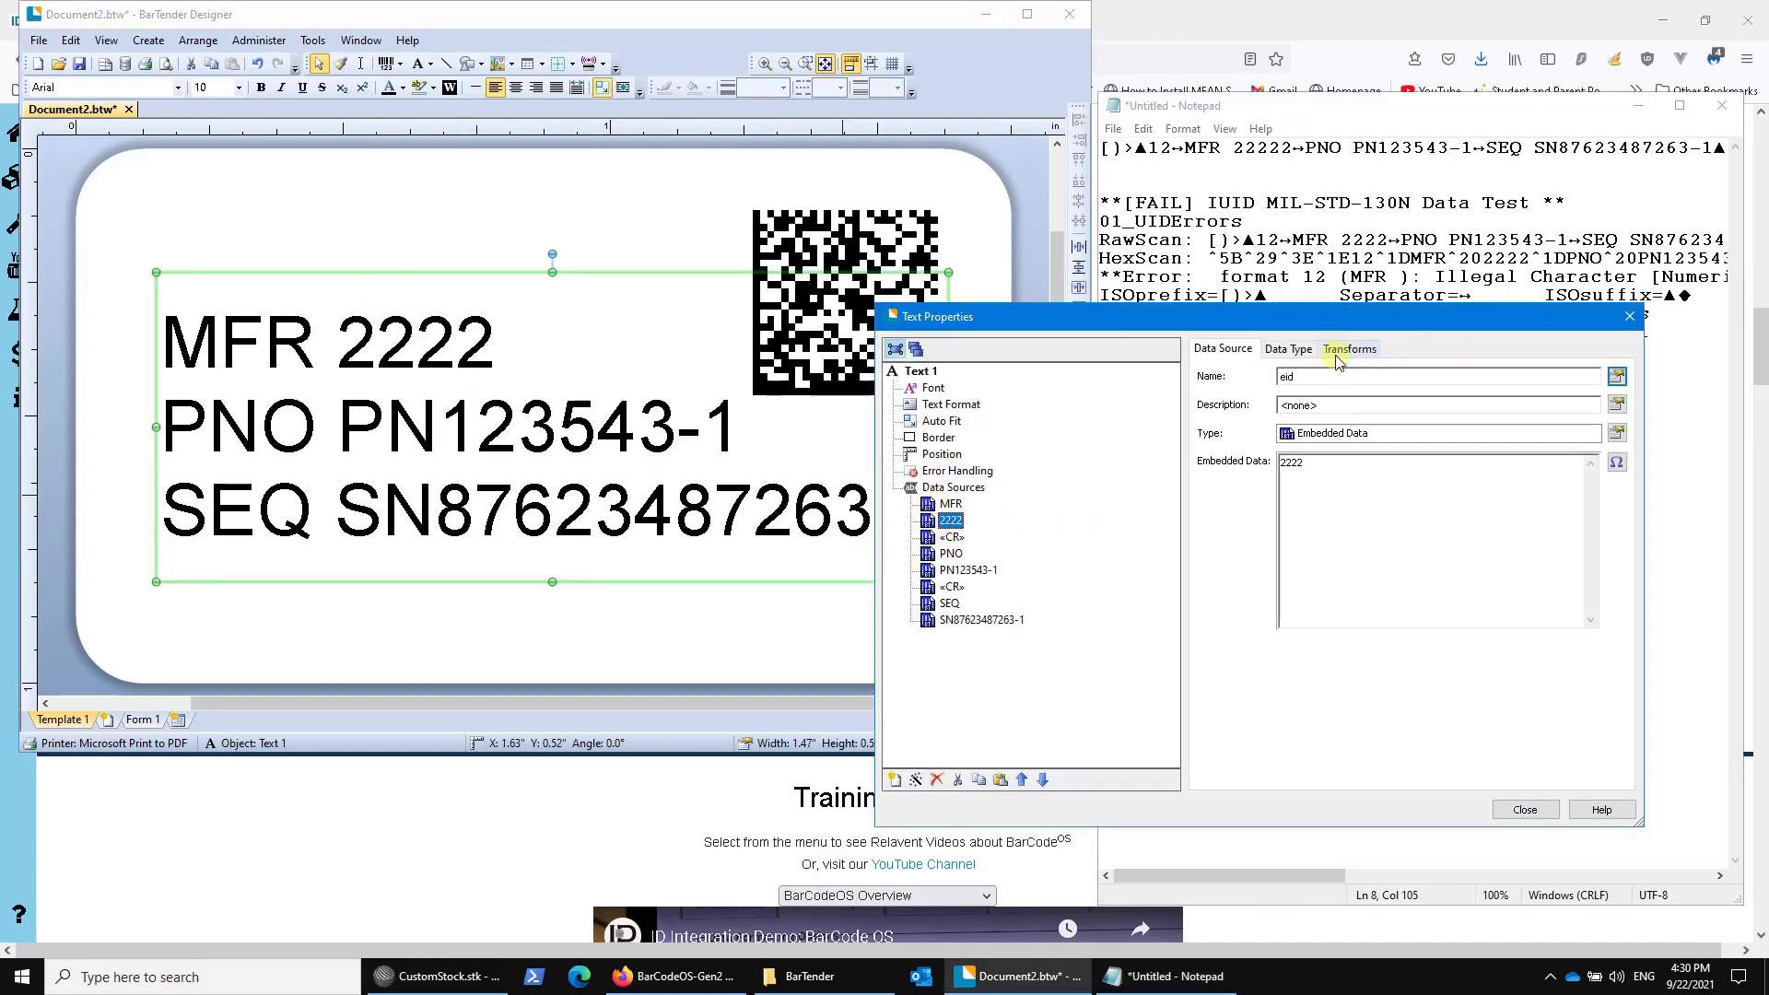
{"action": "left_click", "coordinate": [1312, 465]}
{"action": "type", "text": "2"}
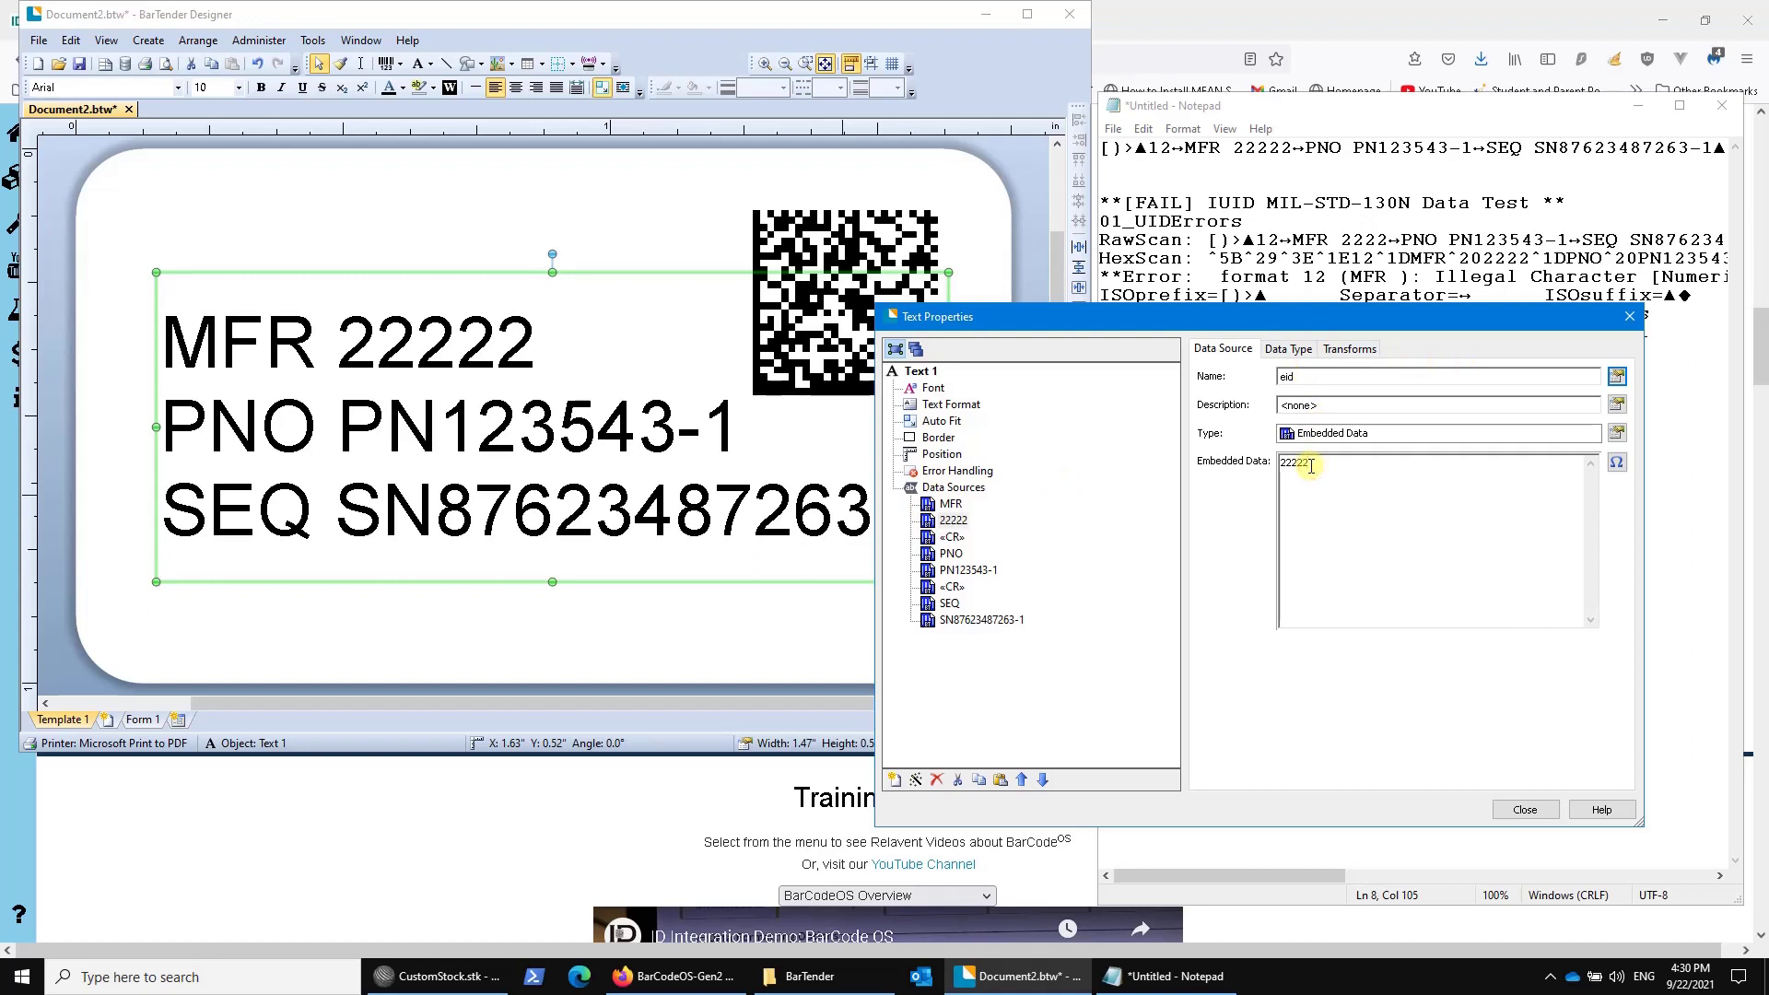
{"action": "left_click_drag", "start_coordinate": [1323, 461], "coordinate": [1275, 462]}
{"action": "left_click", "coordinate": [1350, 349]}
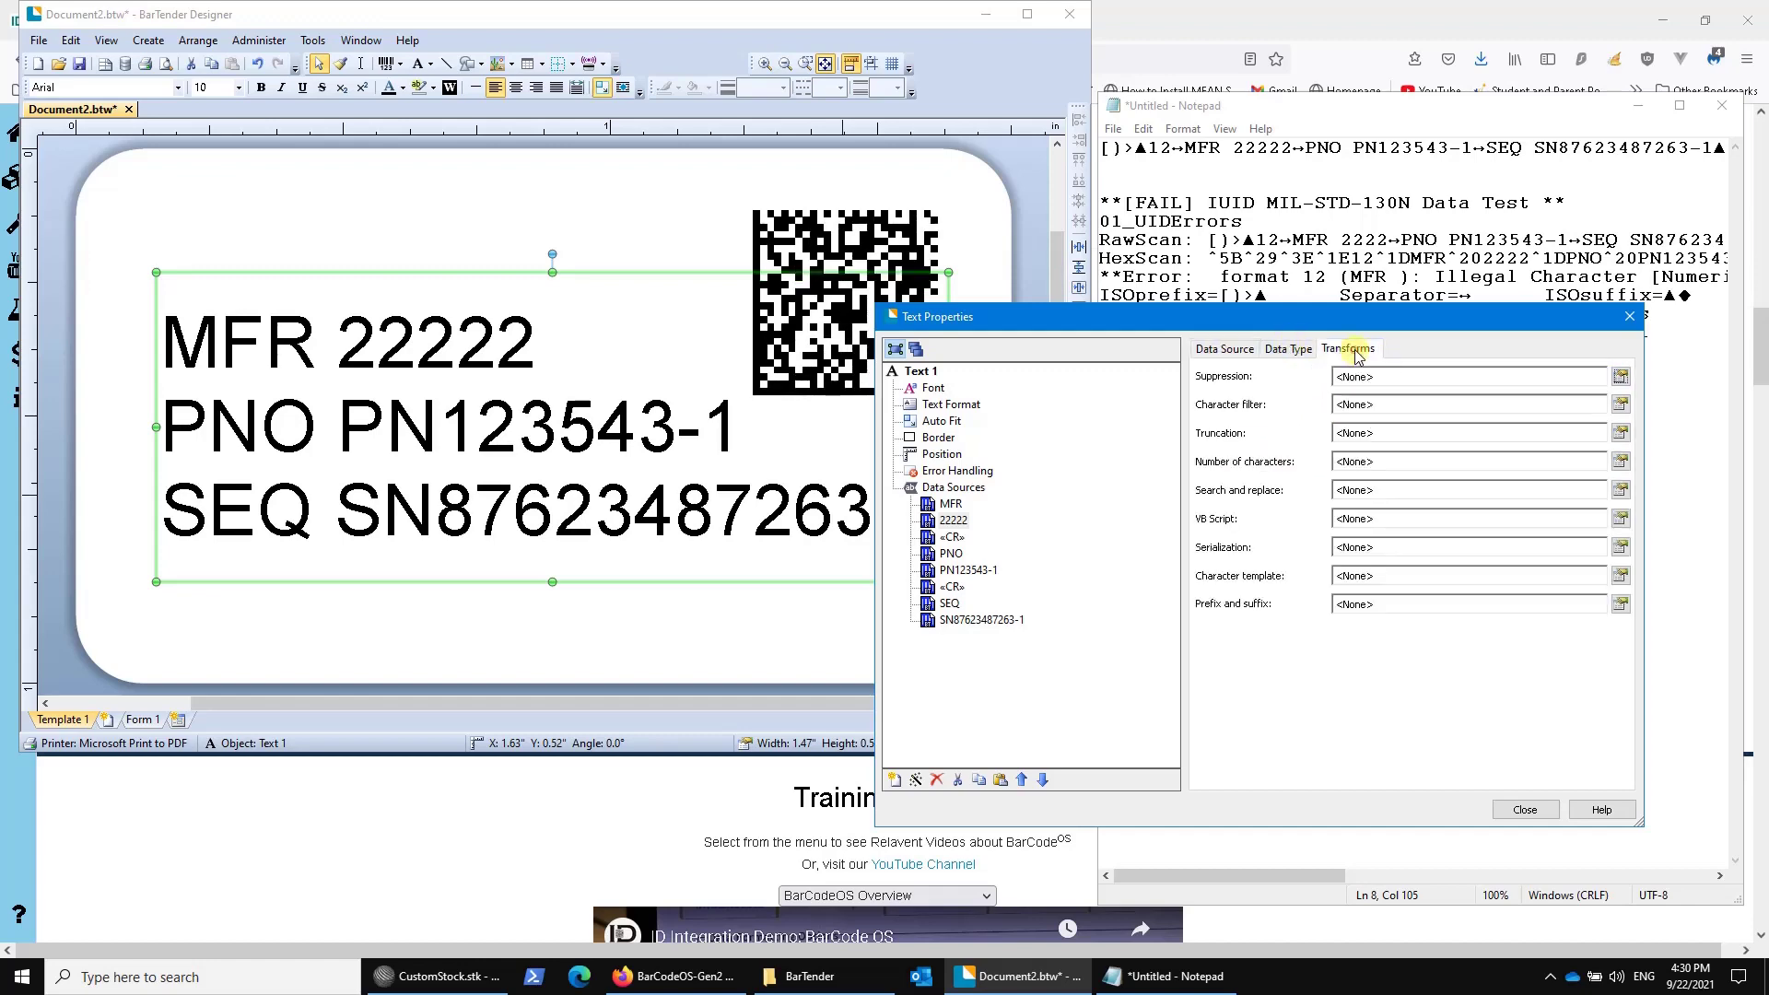
{"action": "left_click_drag", "start_coordinate": [1218, 155], "coordinate": [1219, 156]}
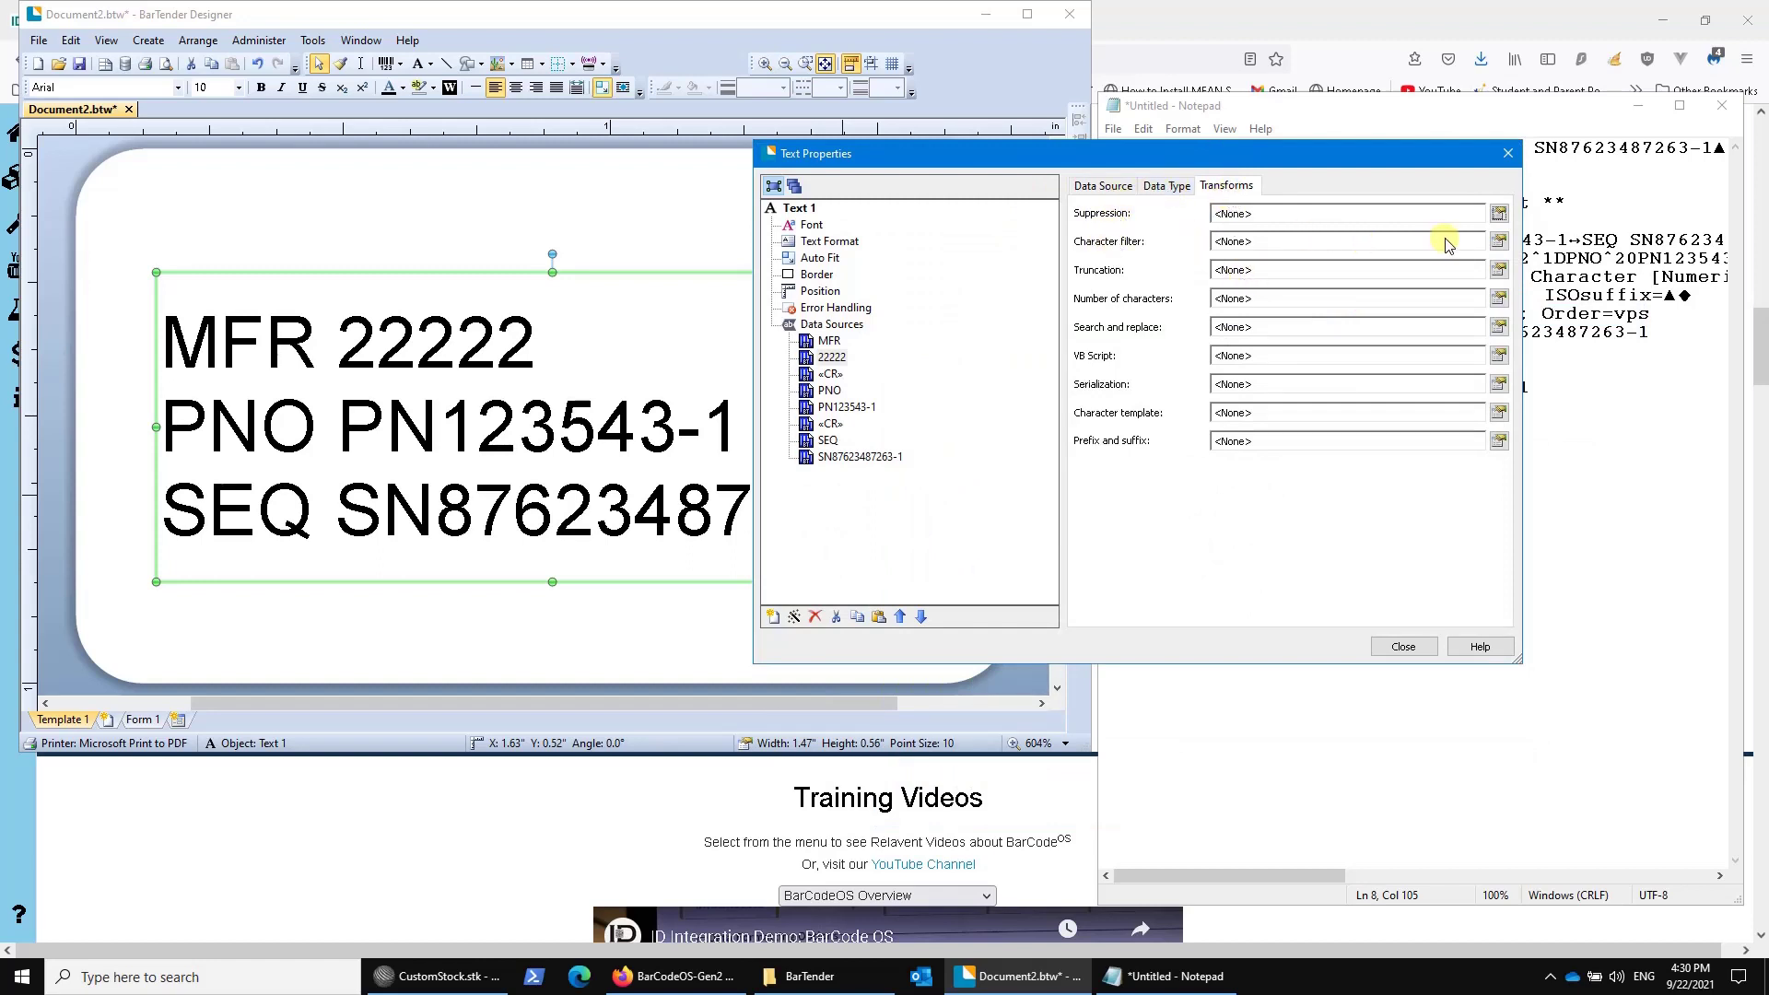
- Give MFR a Custom character filter of digits and A–Z, converting to uppercase and warning
{"action": "left_click", "coordinate": [1498, 241]}
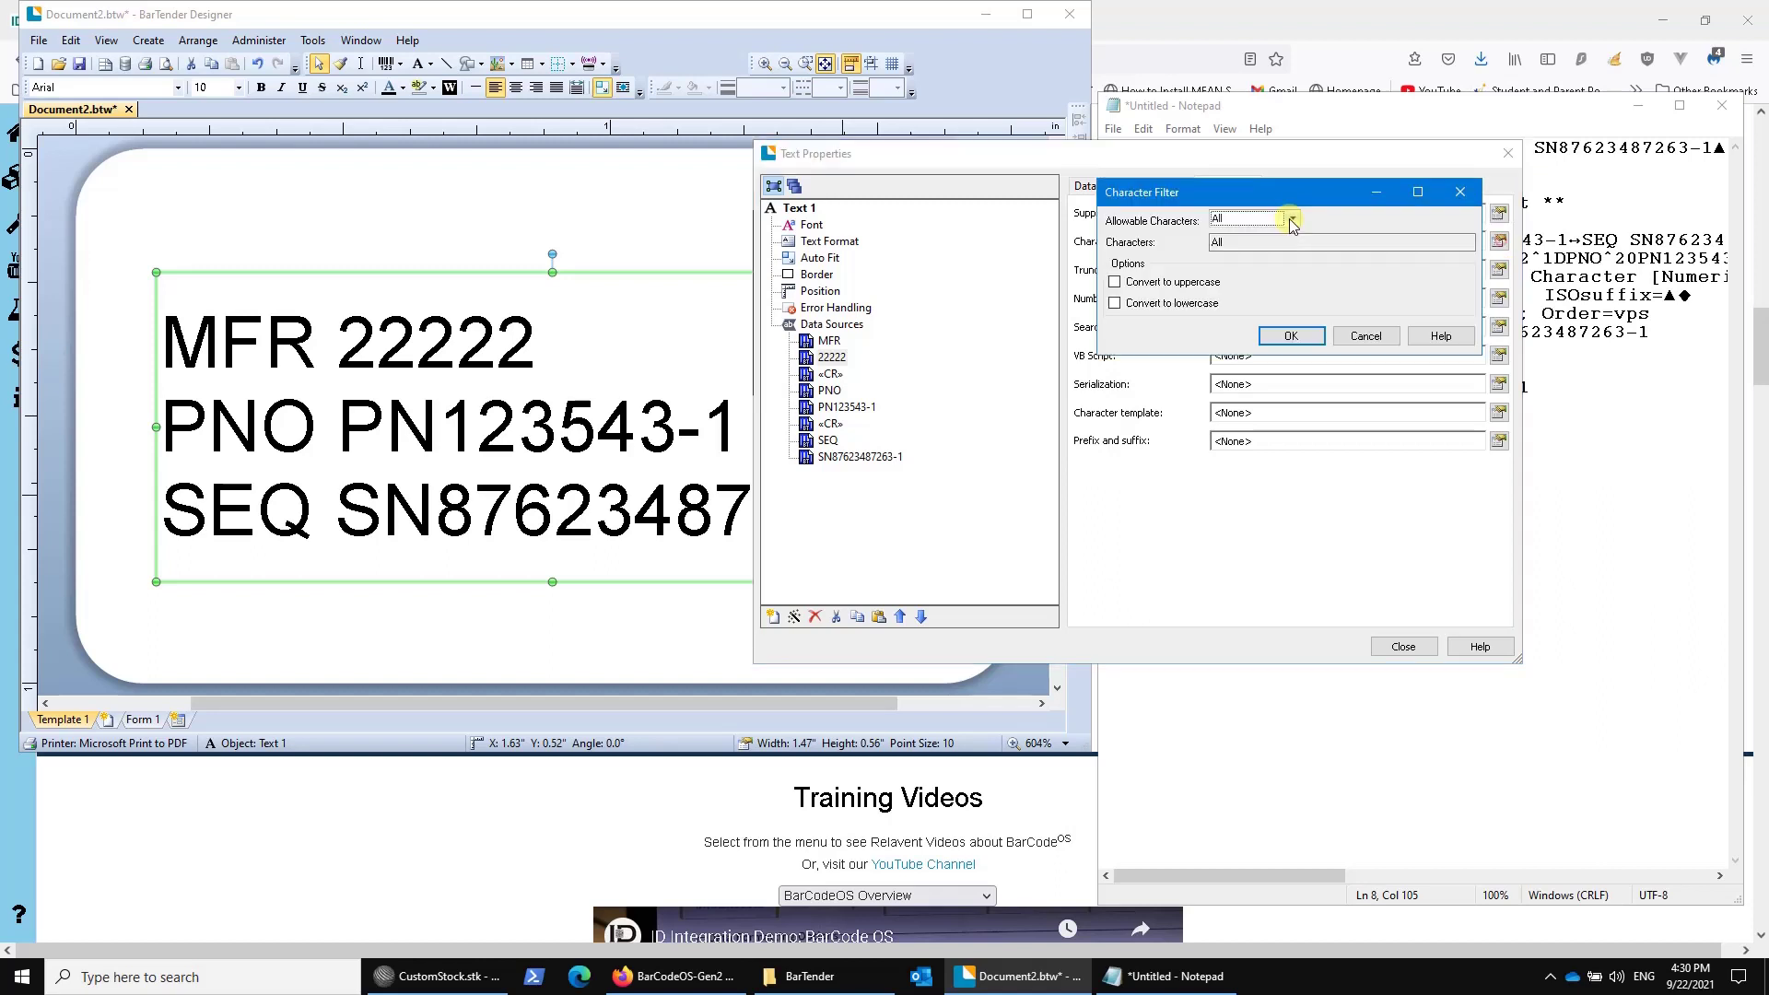
{"action": "left_click", "coordinate": [1294, 221]}
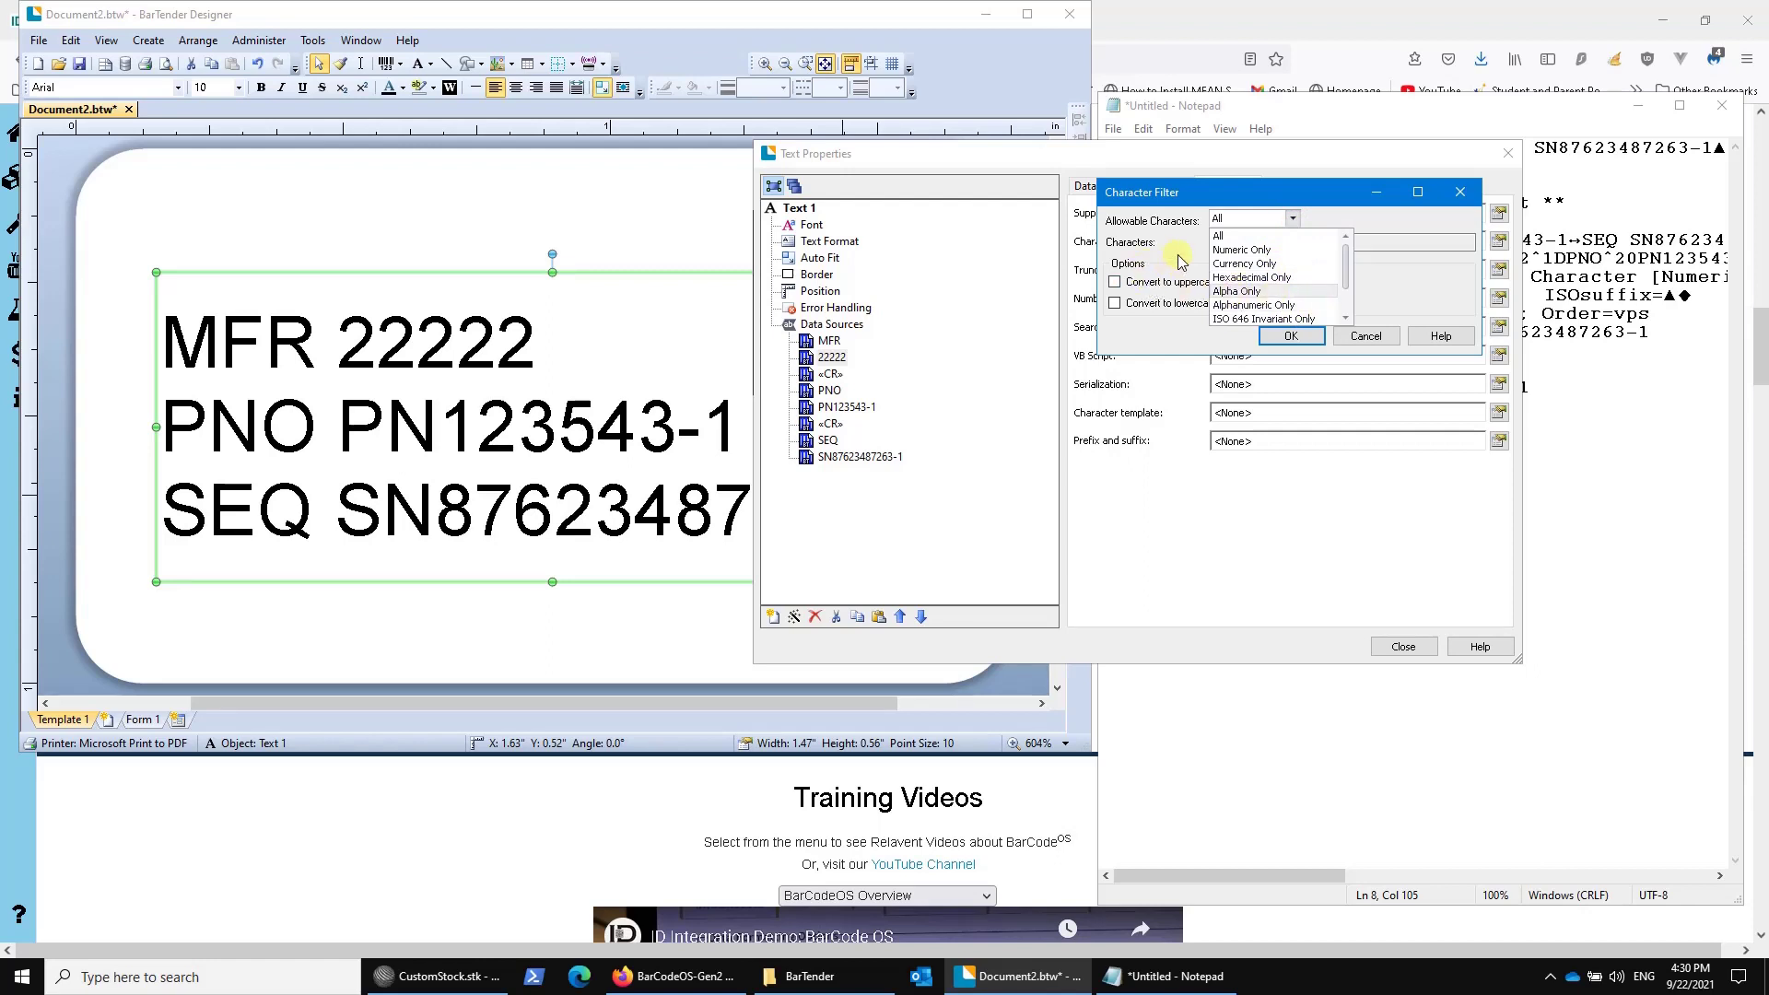
{"action": "scroll", "coordinate": [1349, 268], "scroll_direction": "down", "scroll_amount": 2}
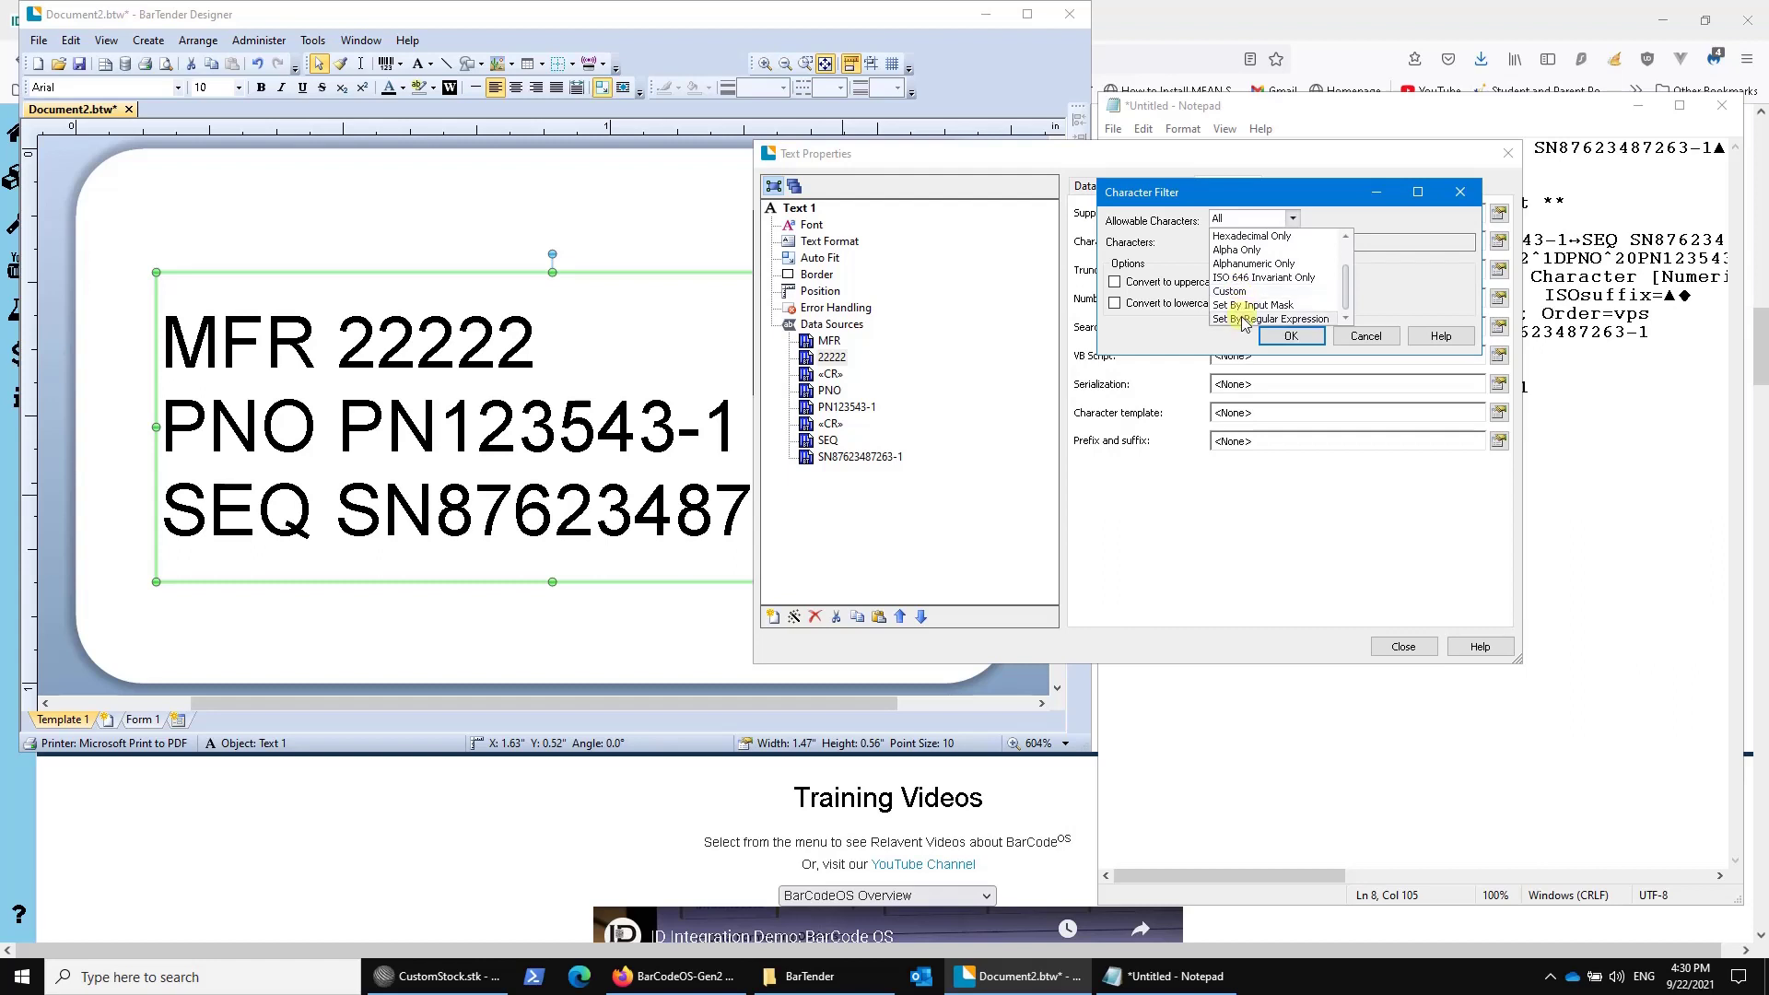
{"action": "left_click", "coordinate": [1239, 292]}
{"action": "left_click", "coordinate": [1253, 243]}
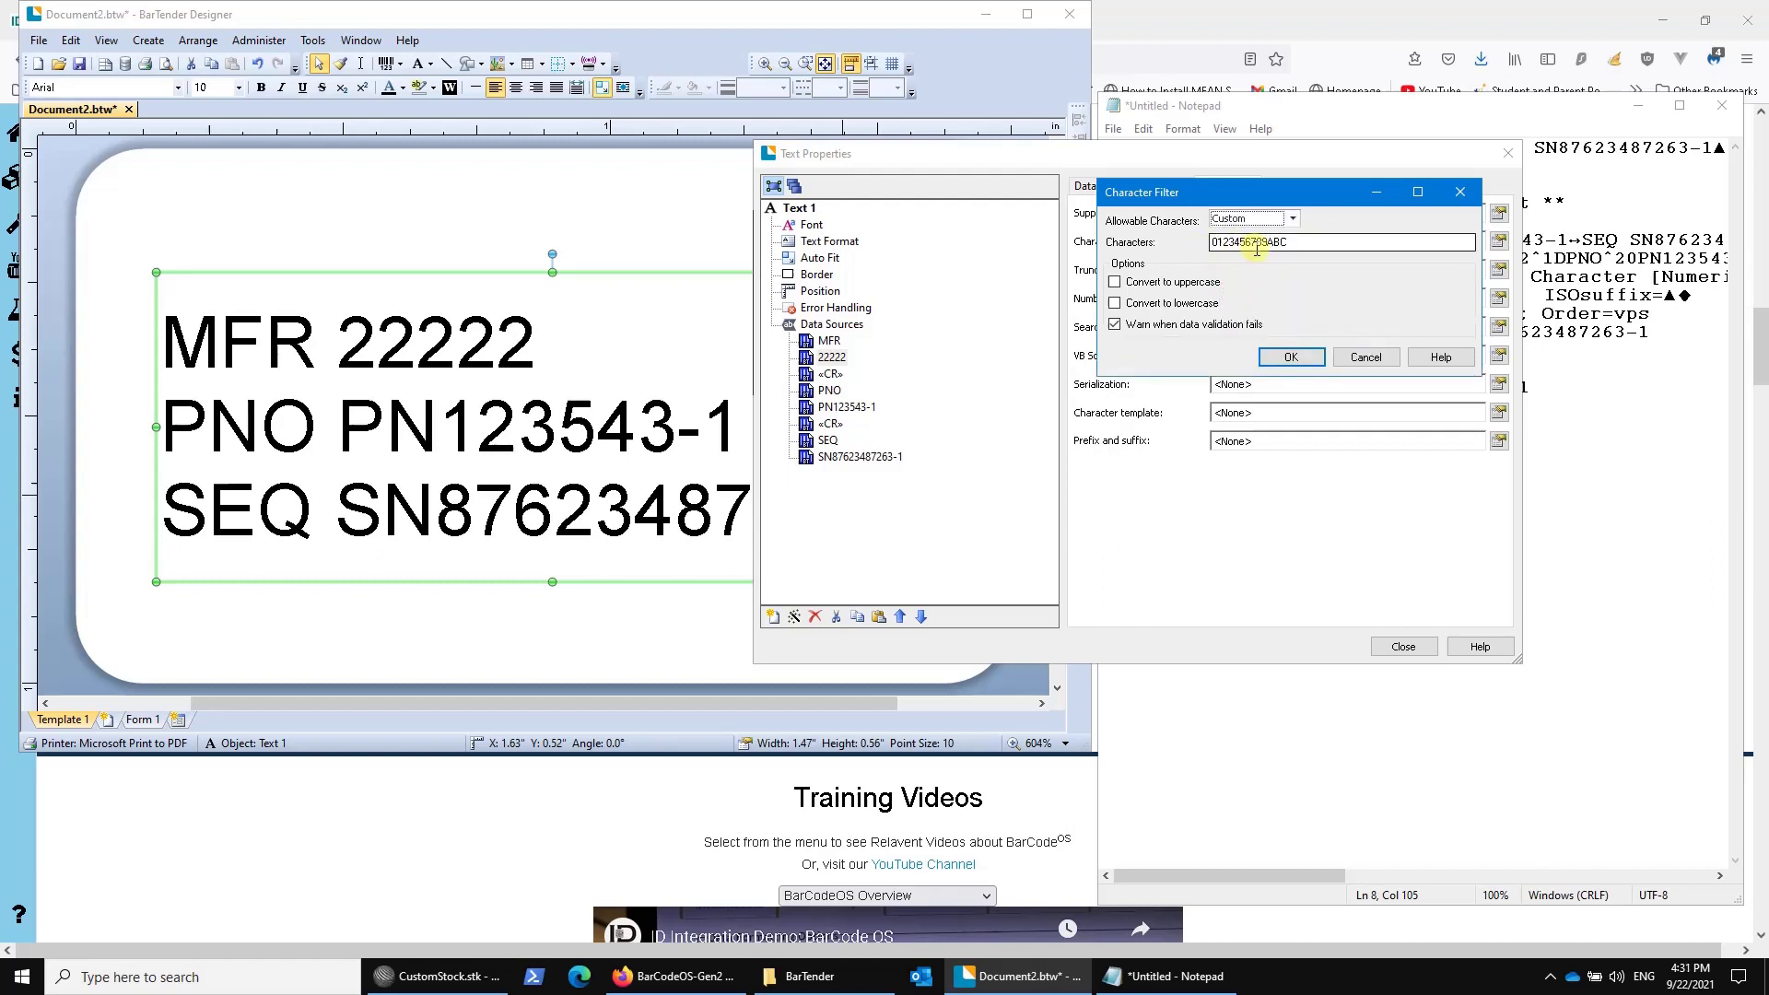
{"action": "left_click", "coordinate": [1308, 243]}
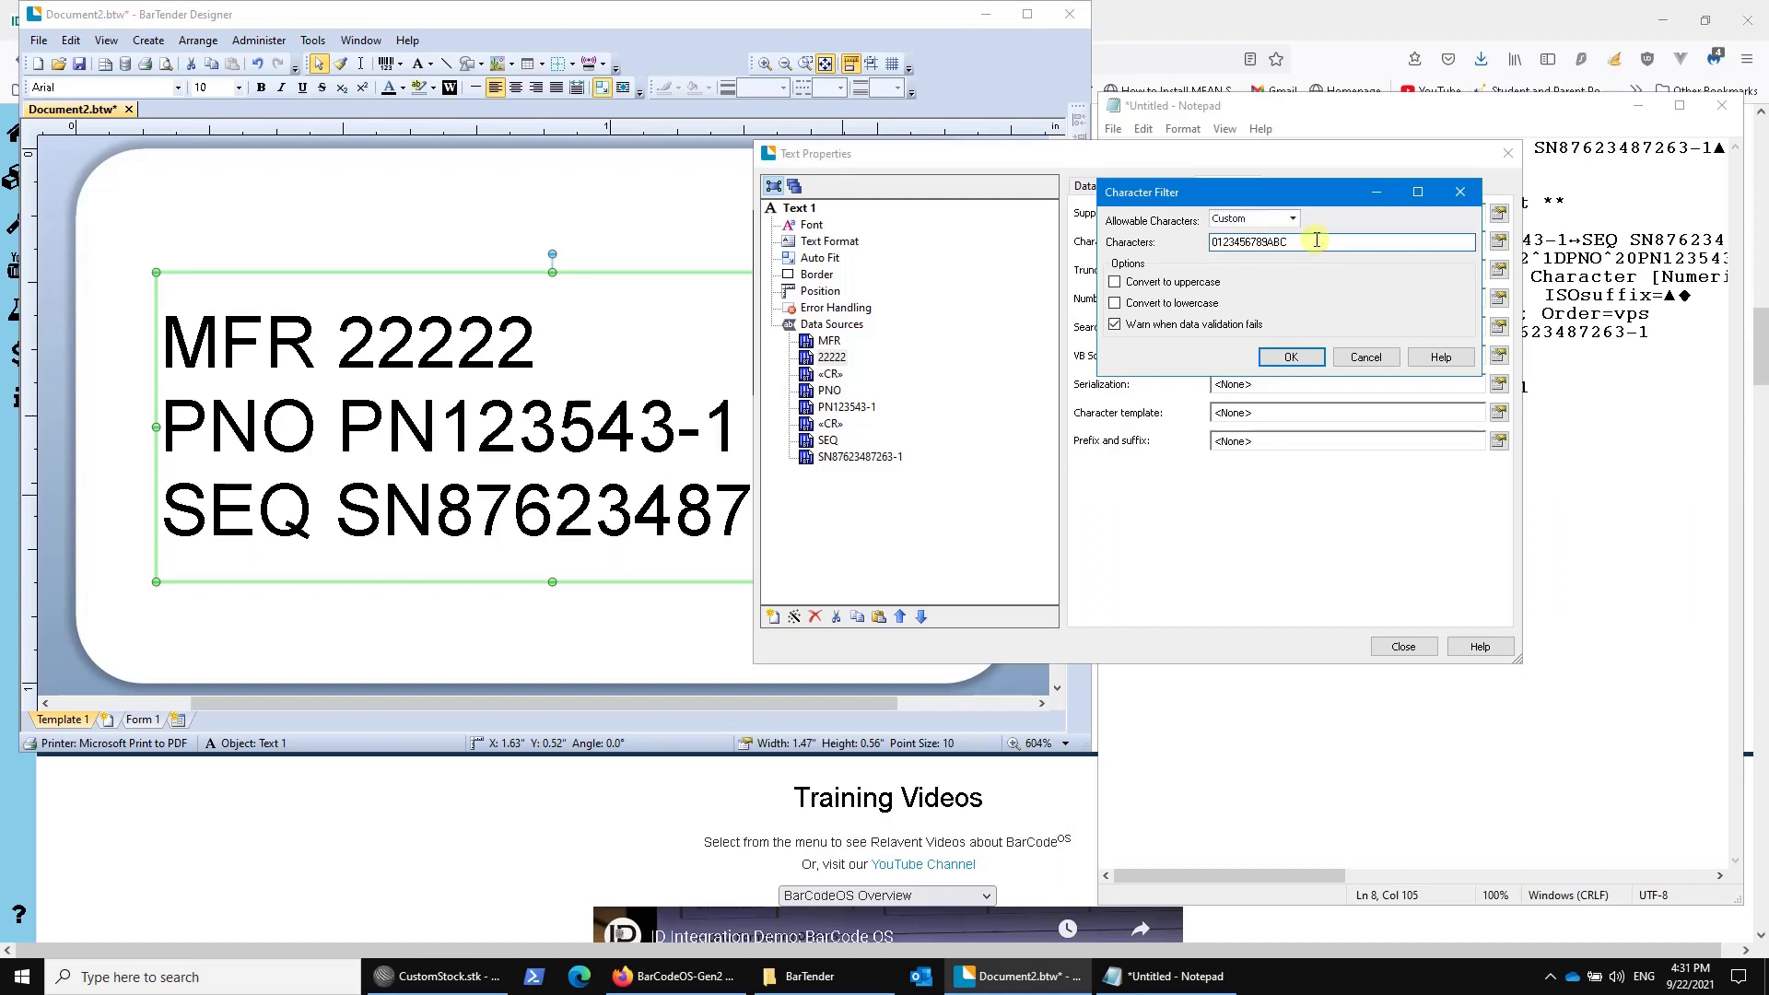
{"action": "left_click", "coordinate": [1115, 282]}
{"action": "left_click_drag", "start_coordinate": [1439, 241], "coordinate": [1195, 235]}
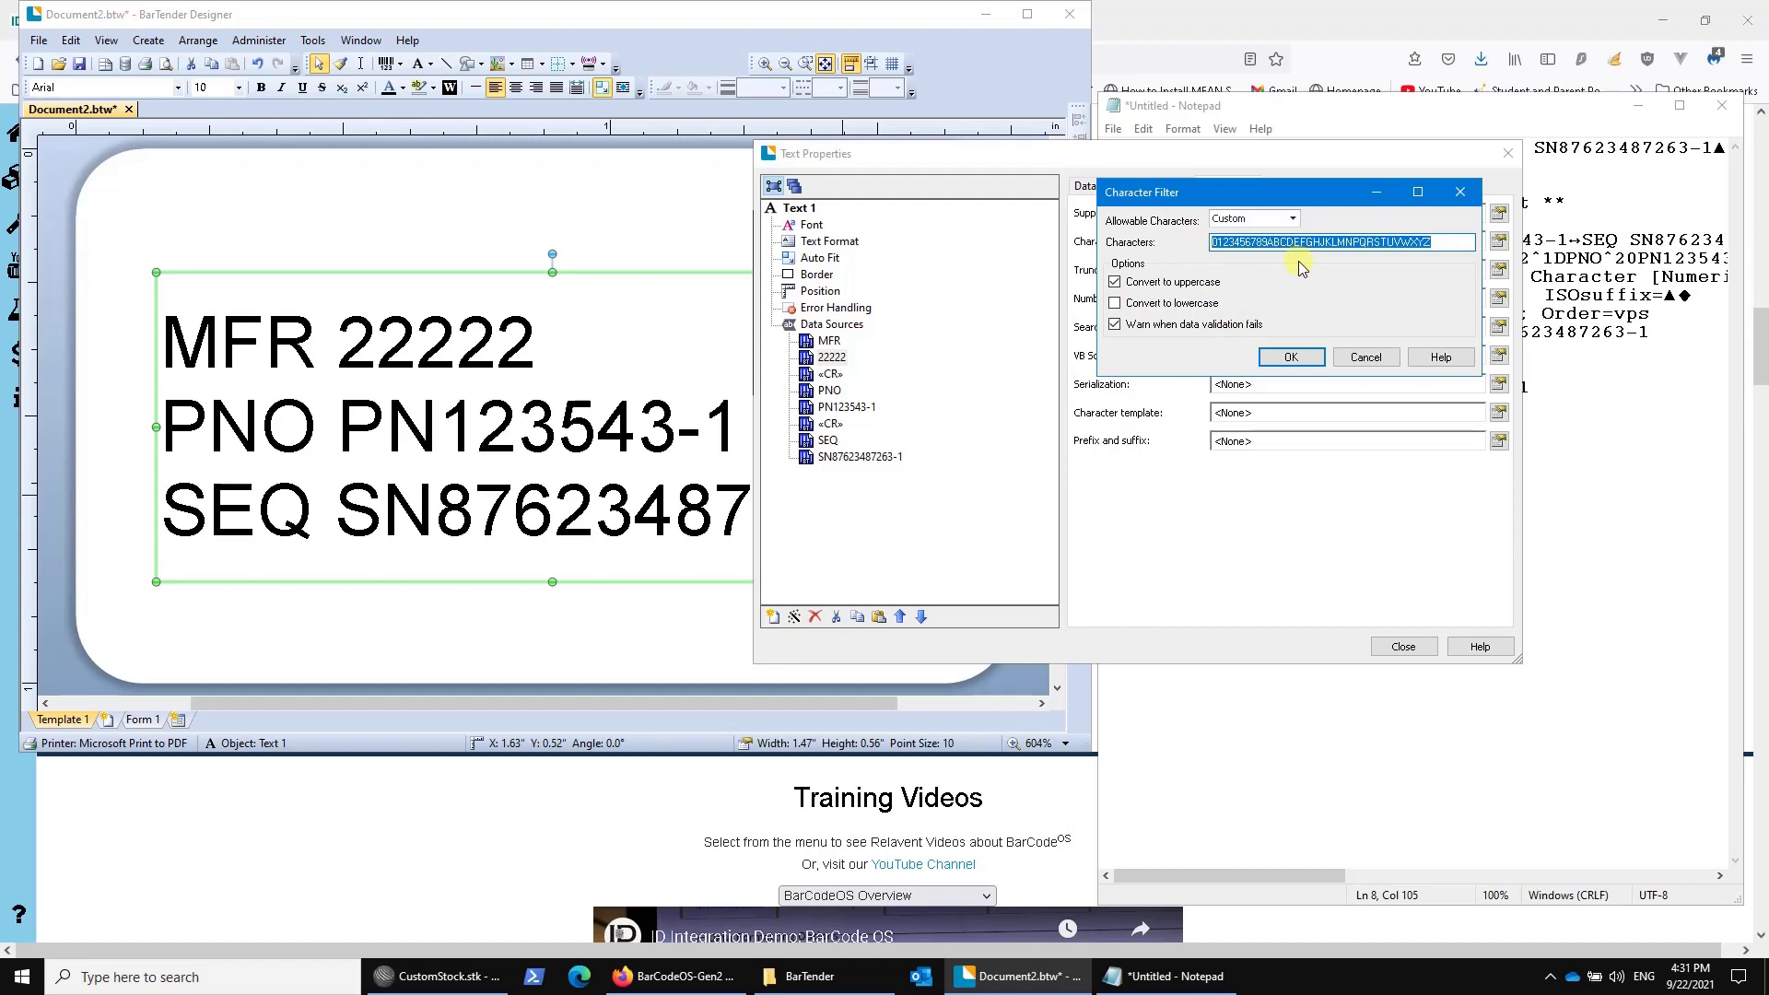
{"action": "left_click", "coordinate": [1291, 357]}
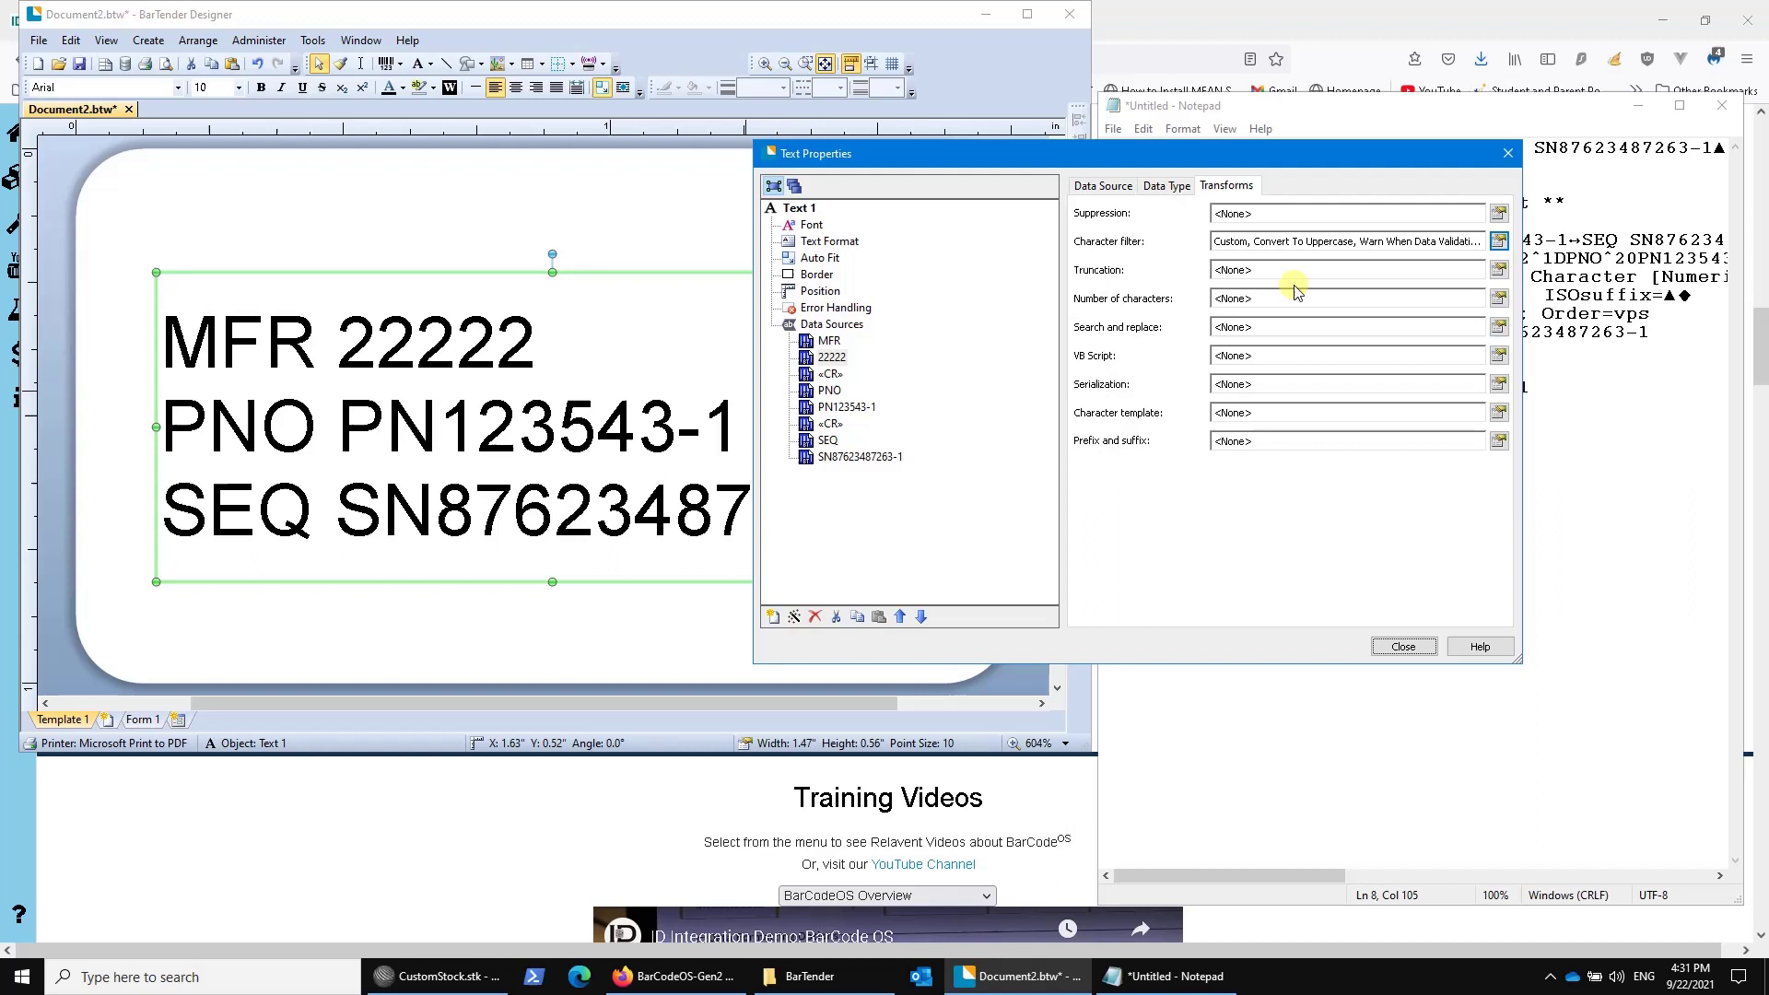
- Require minimum and maximum of 5 characters for MFR, padding left with 0
{"action": "left_click", "coordinate": [1499, 297]}
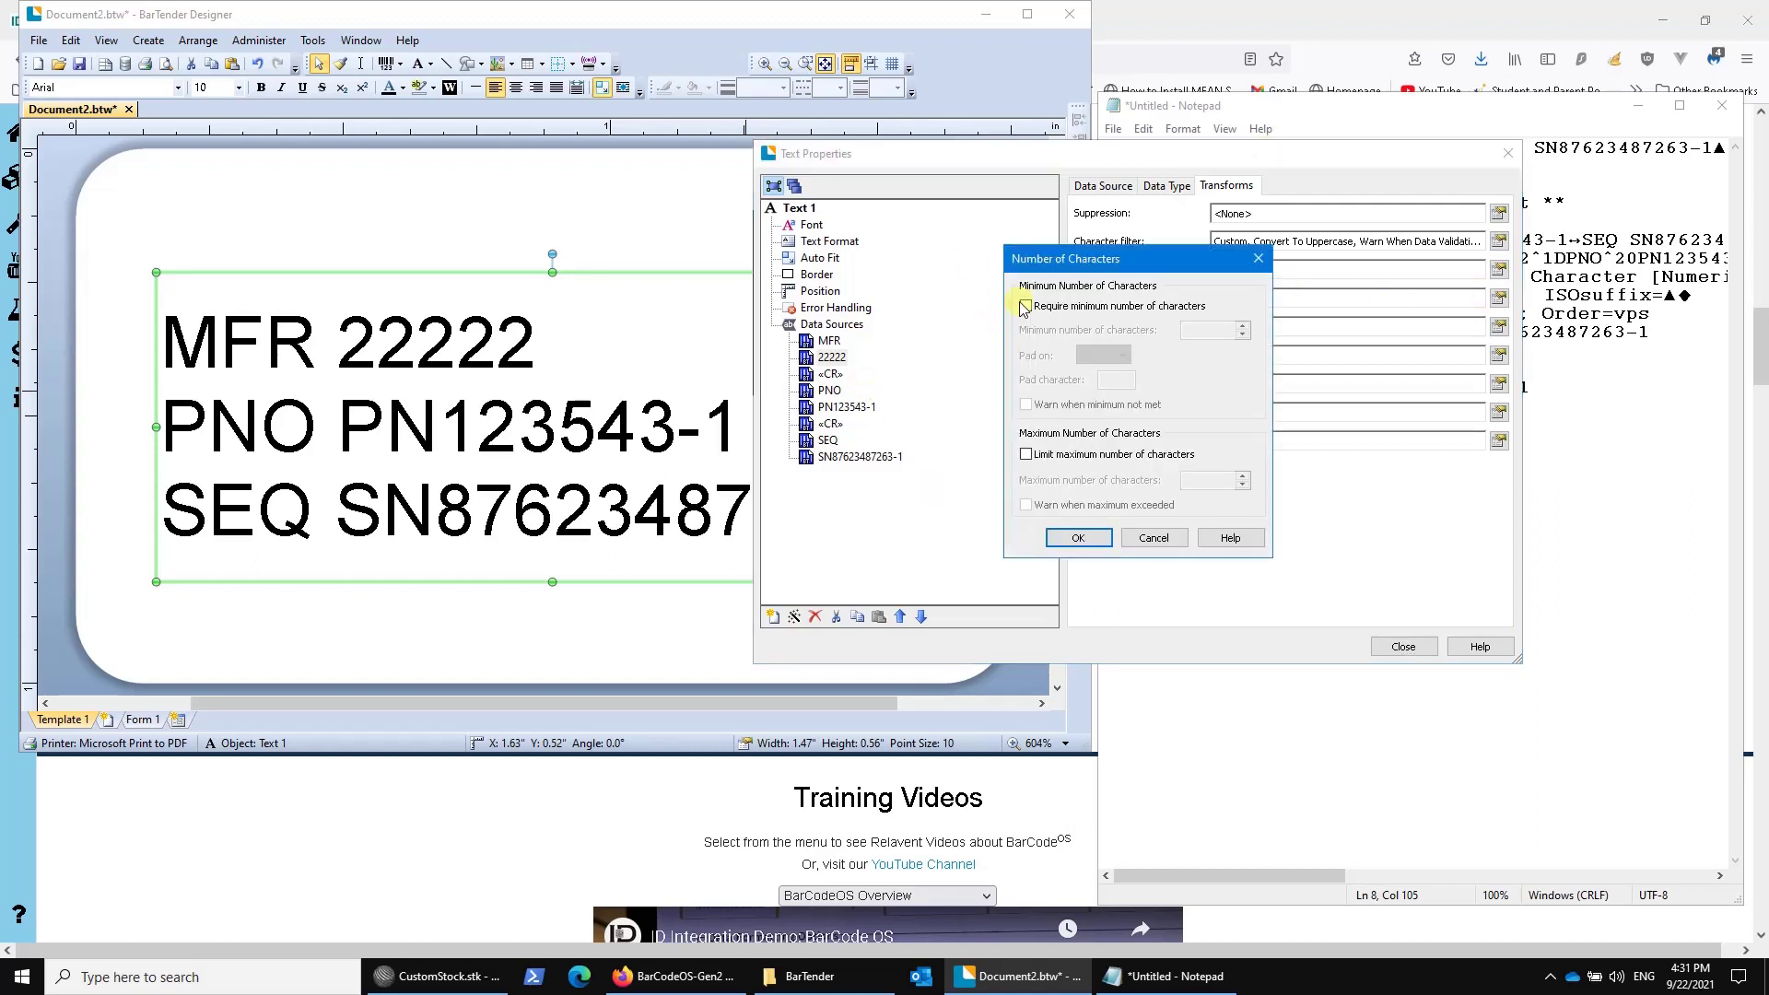
{"action": "left_click", "coordinate": [1025, 306]}
{"action": "left_click", "coordinate": [1243, 326]}
{"action": "left_click", "coordinate": [1242, 326]}
{"action": "left_click", "coordinate": [1242, 326]}
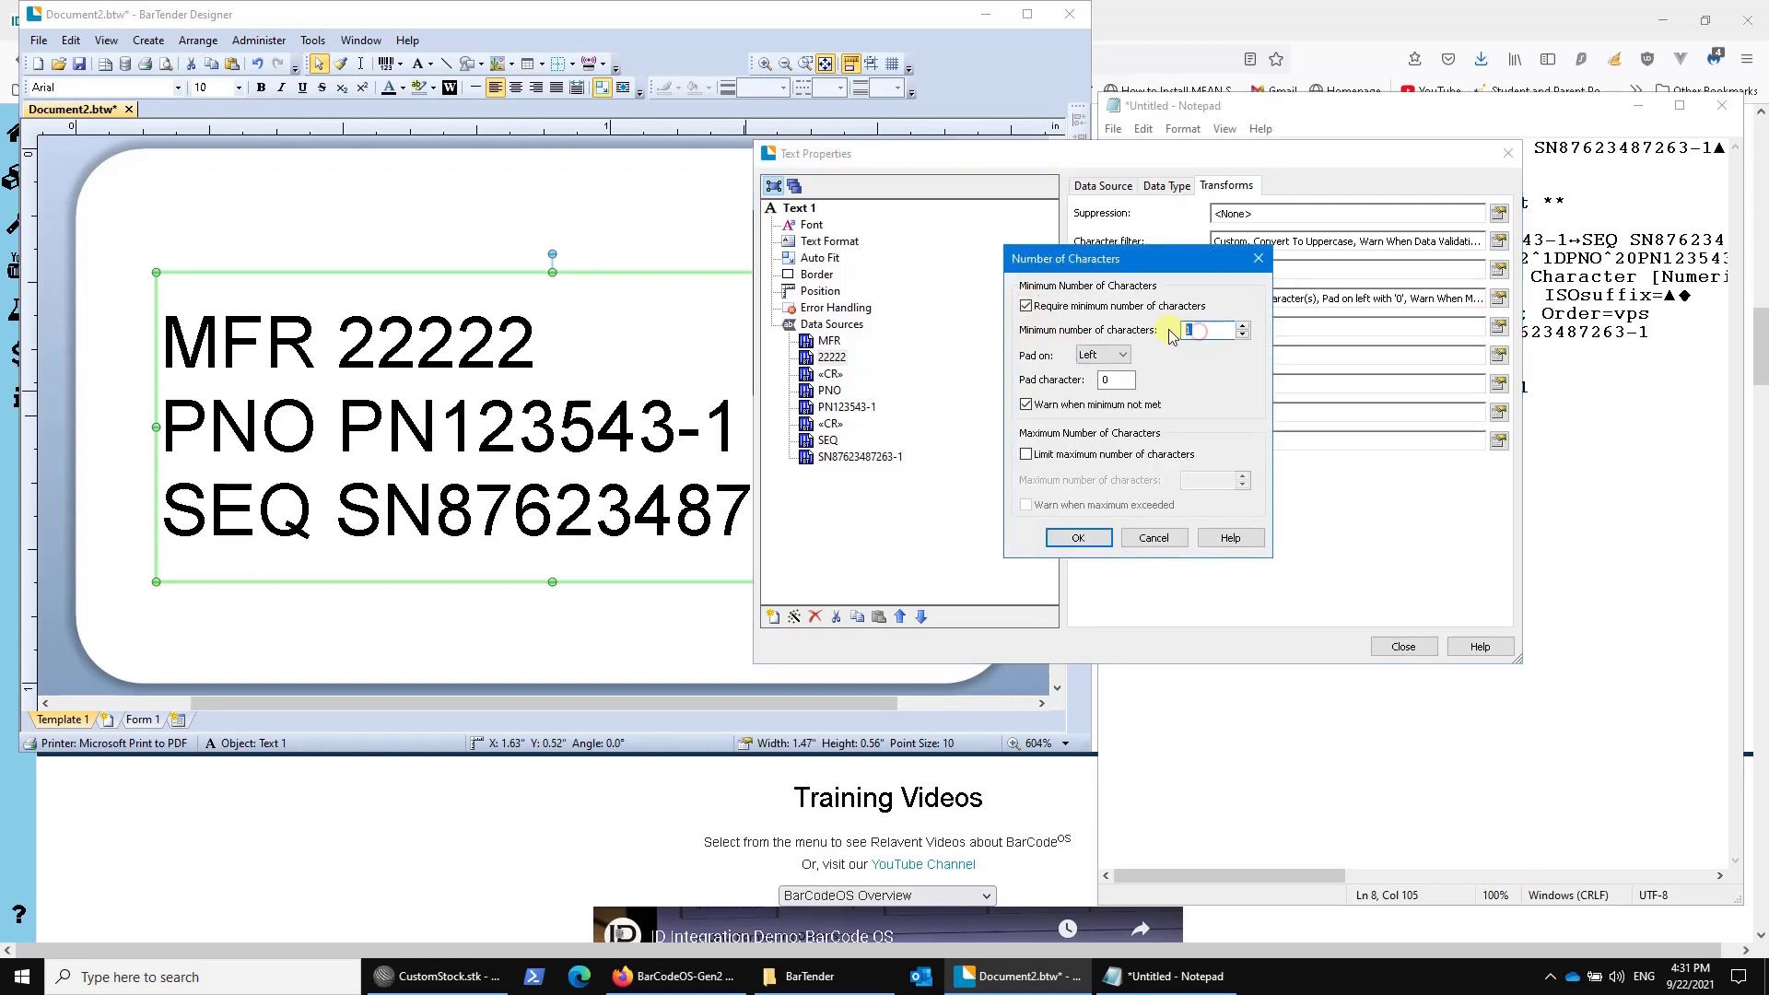
{"action": "left_click", "coordinate": [1242, 326]}
{"action": "left_click", "coordinate": [1027, 456]}
{"action": "type", "text": "5"}
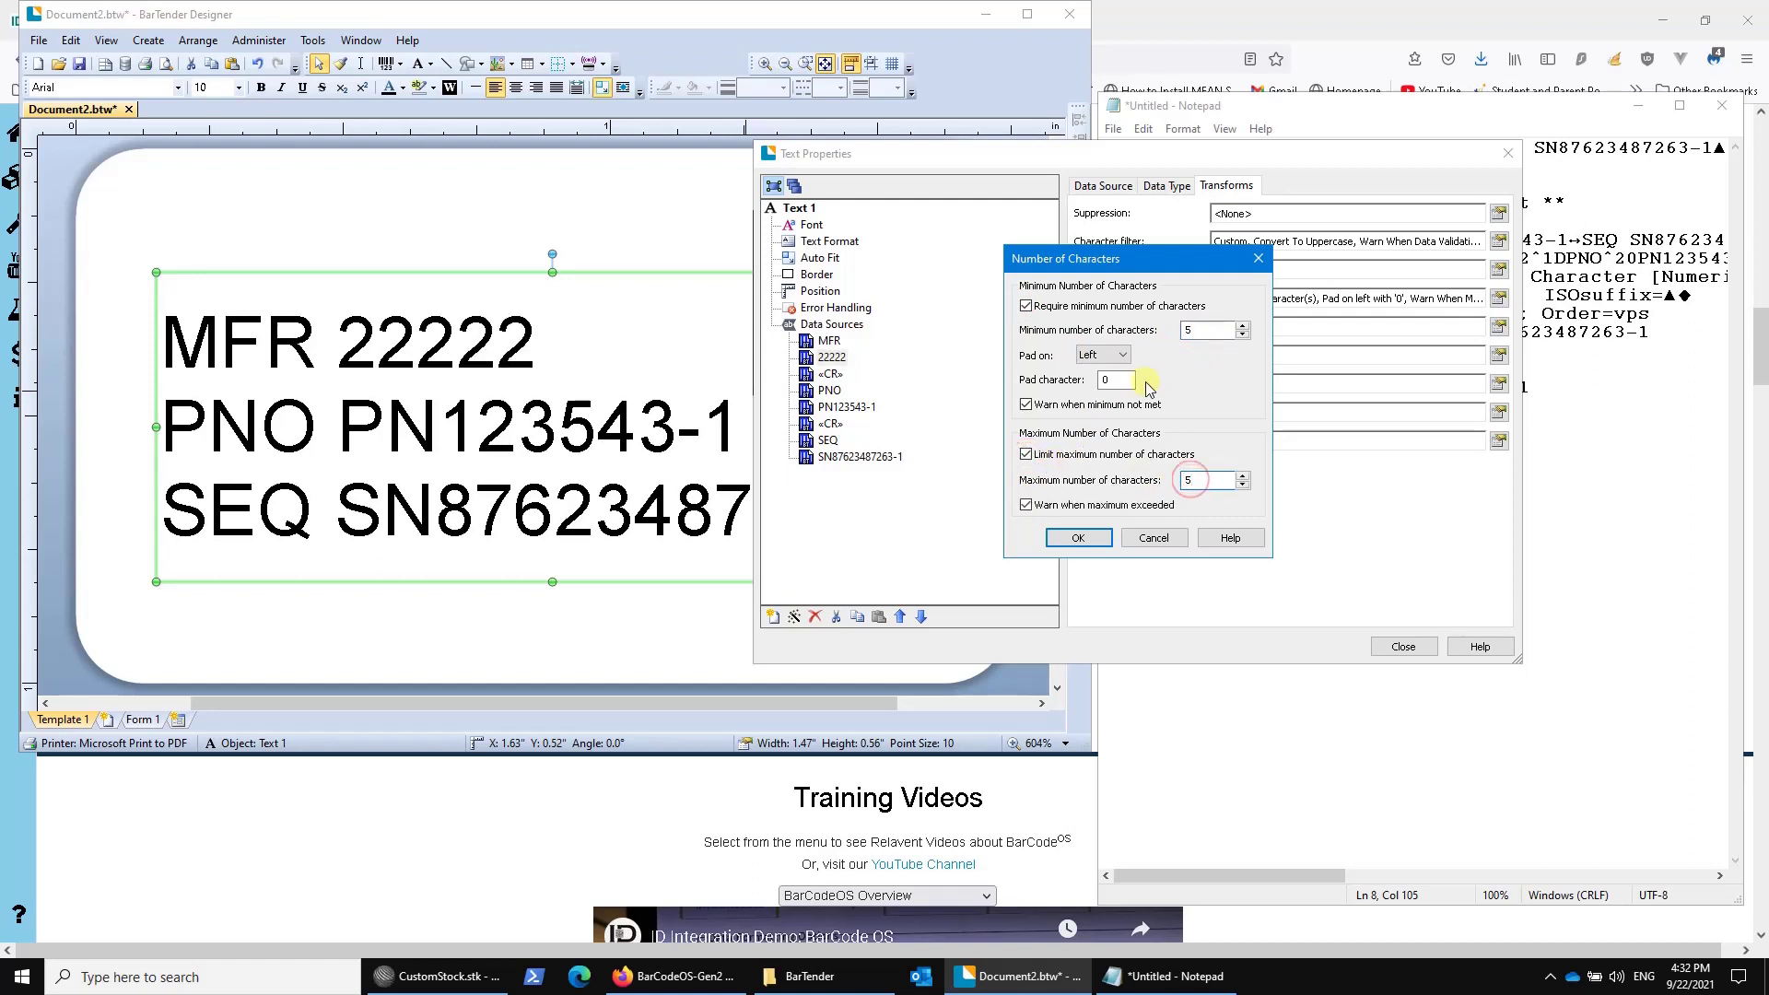
{"action": "left_click", "coordinate": [1112, 380]}
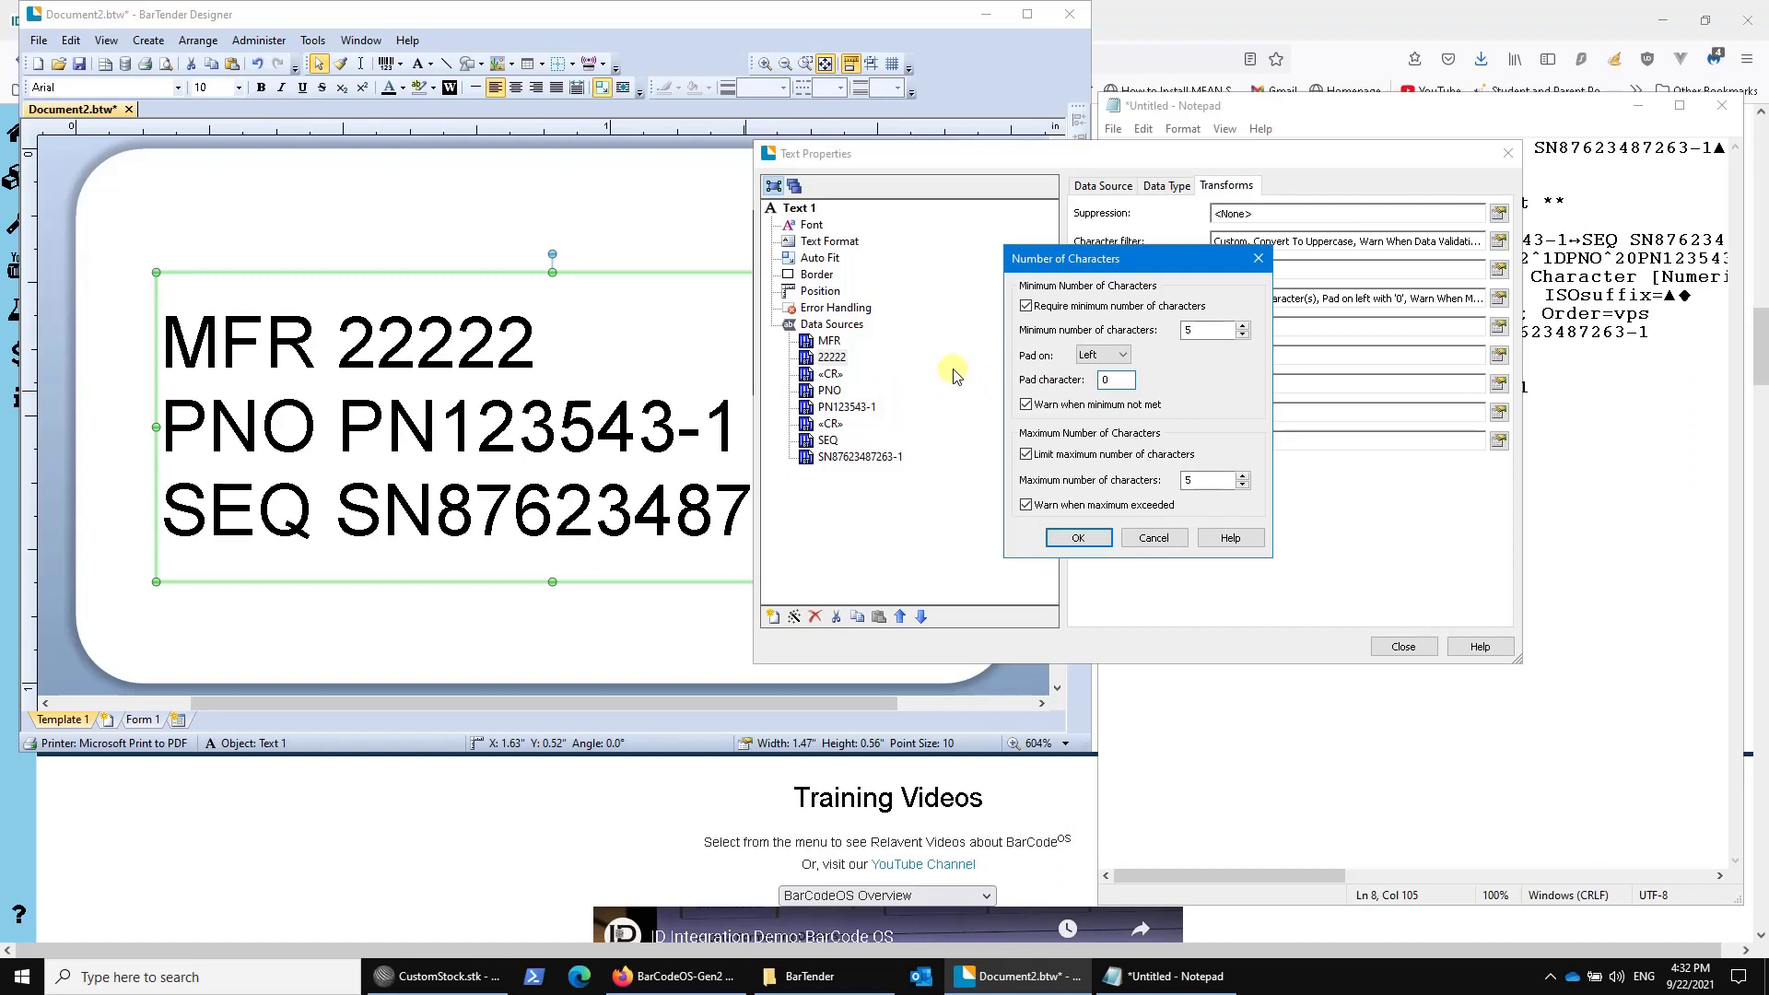
{"action": "left_click", "coordinate": [1077, 538]}
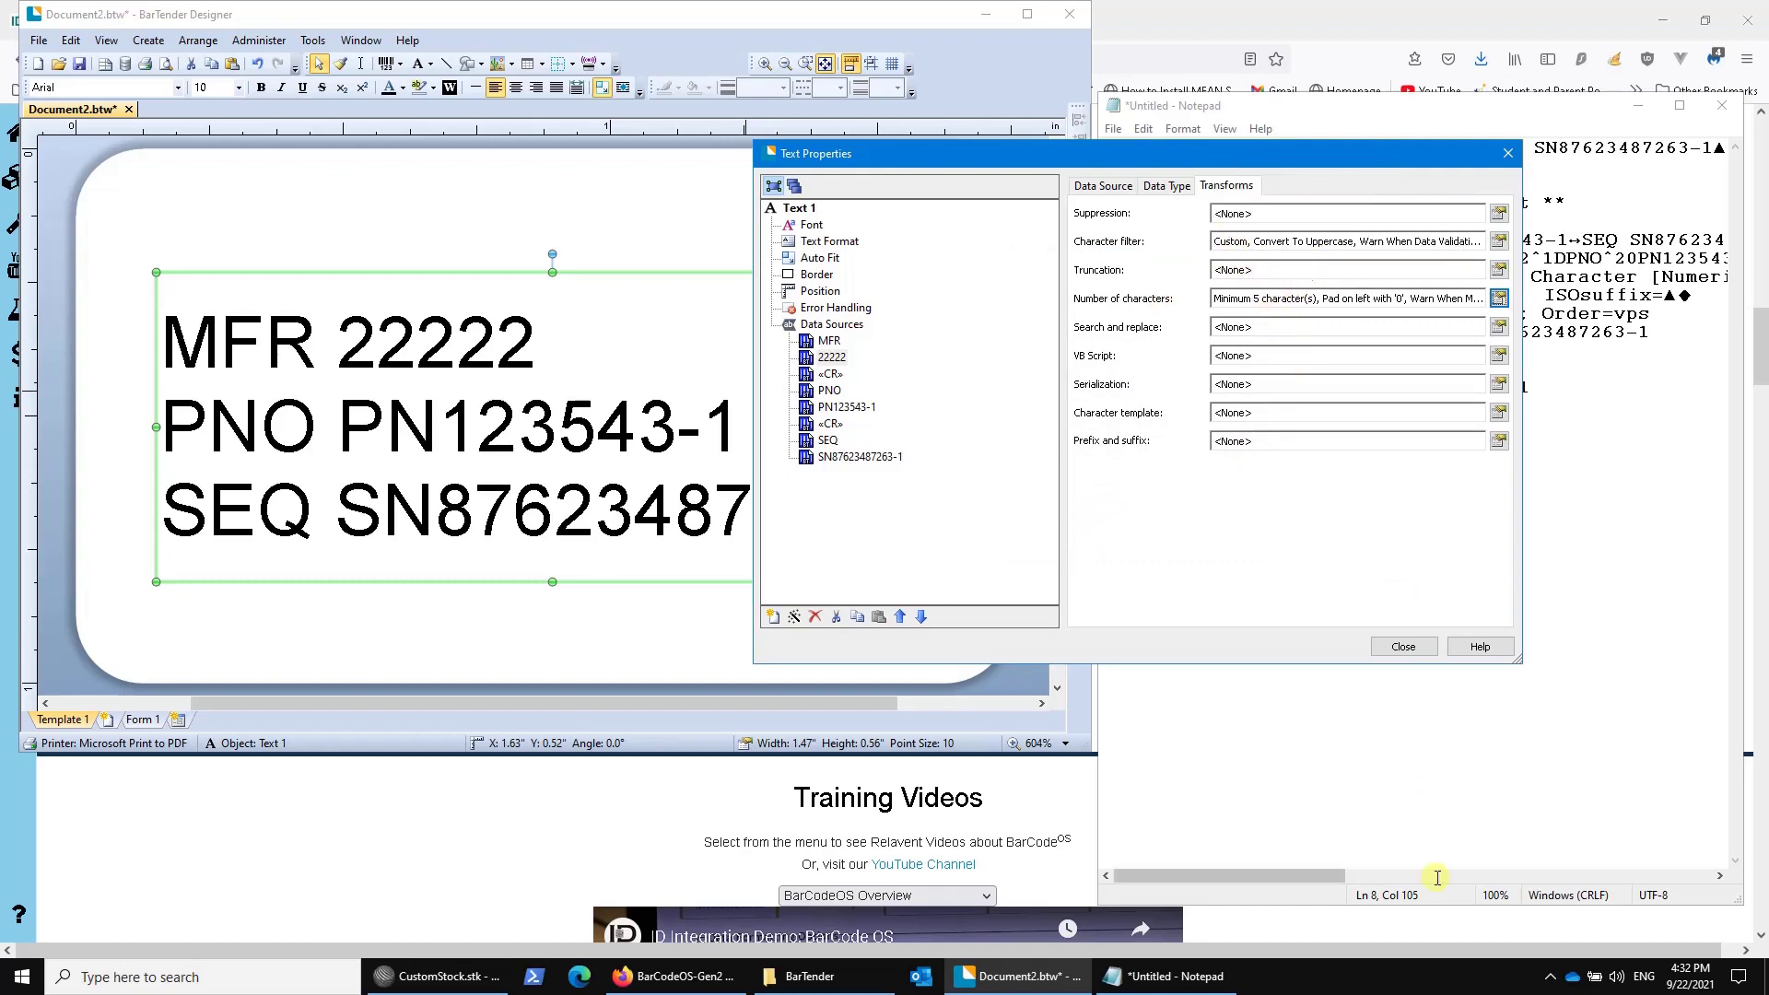
- Save the label to the Desktop as UID-DEMO
{"action": "left_click", "coordinate": [1403, 650]}
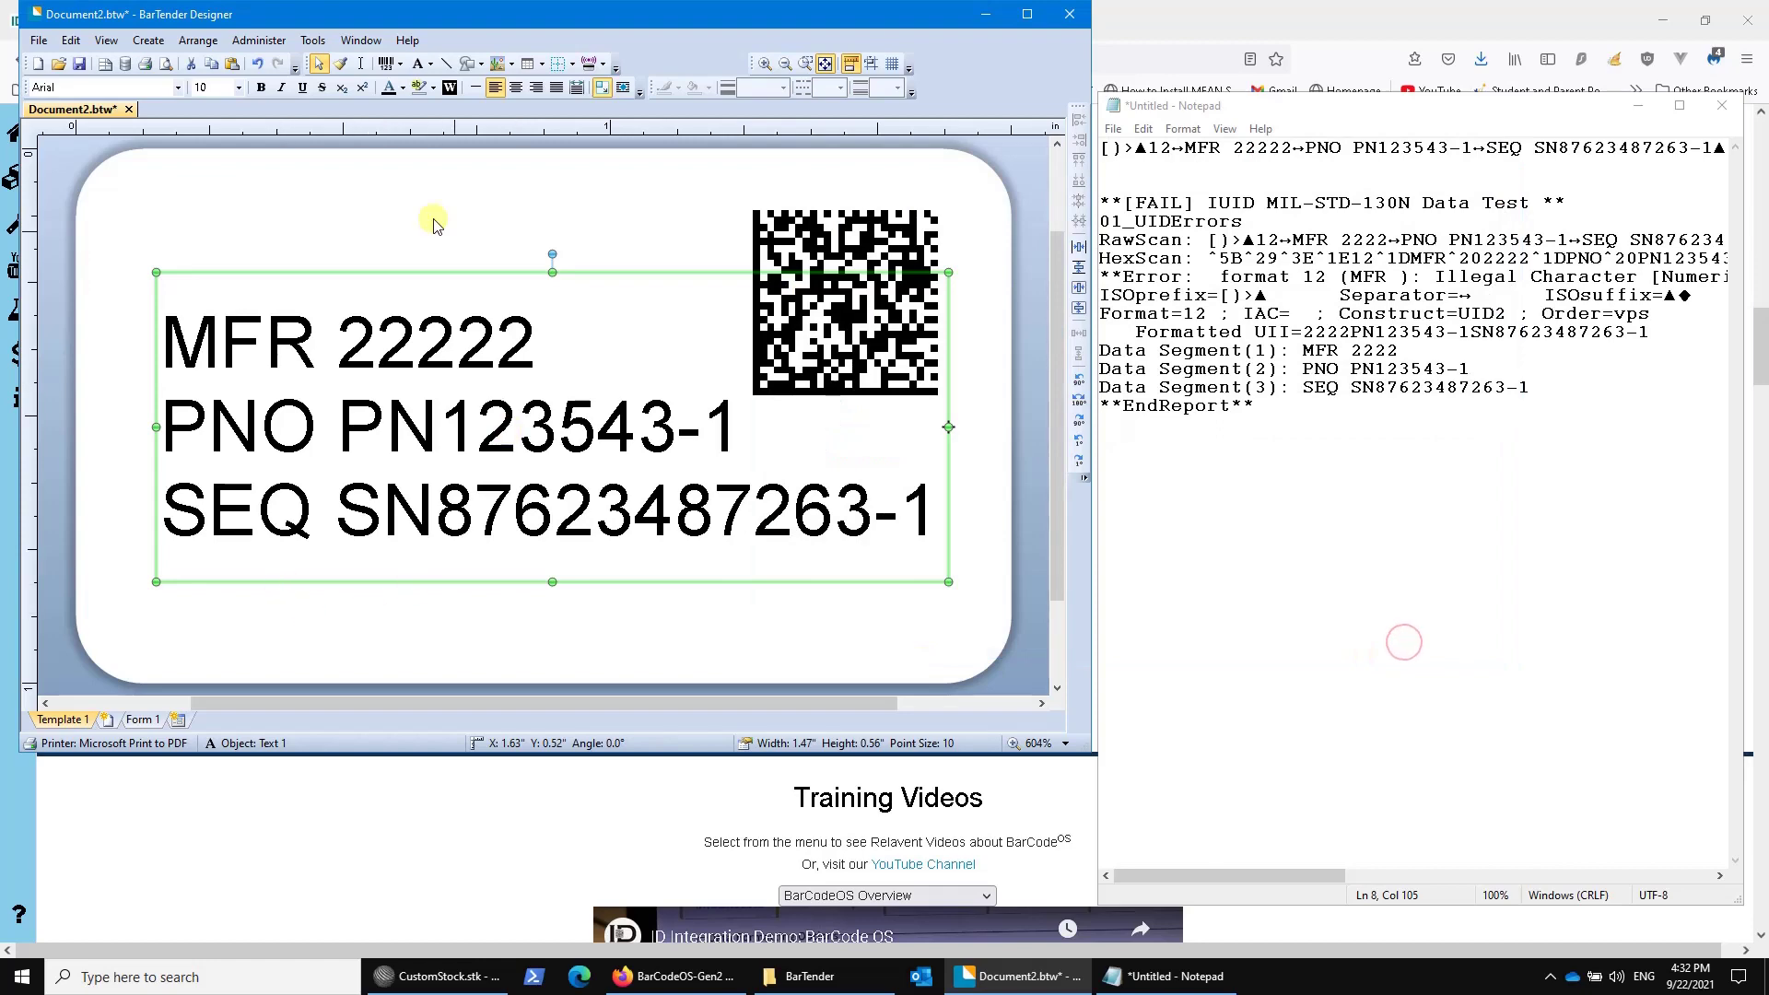
{"action": "left_click", "coordinate": [79, 63]}
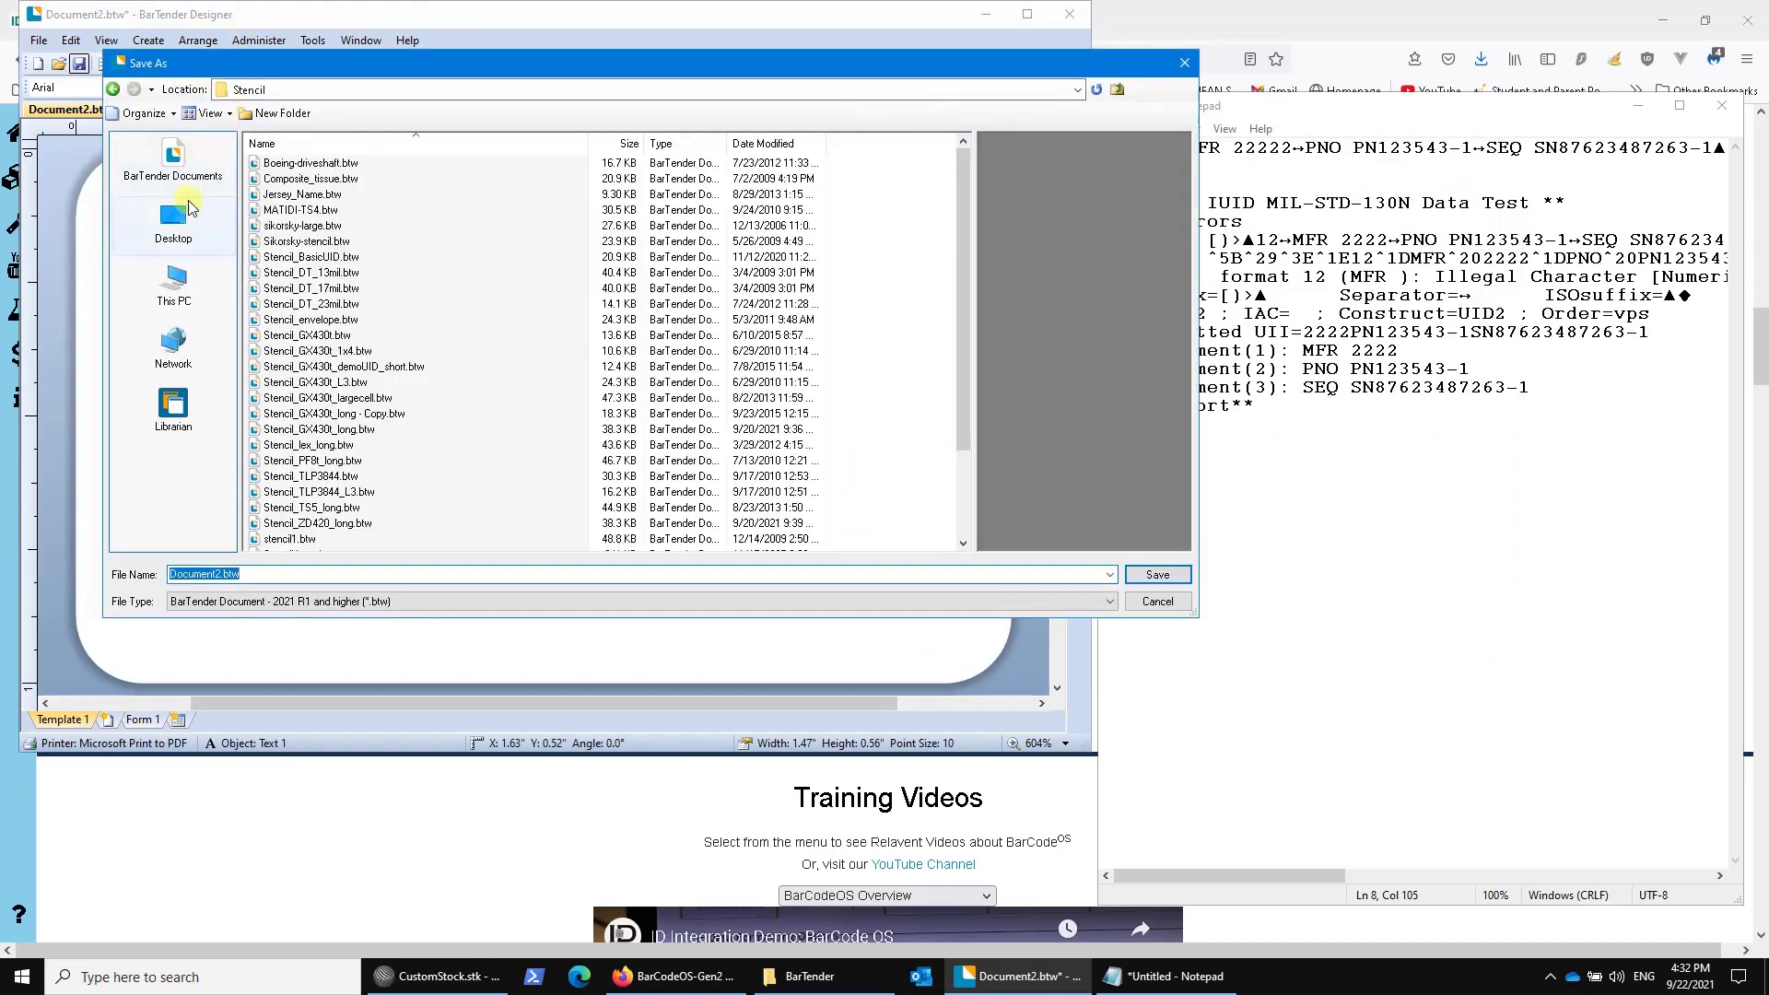
{"action": "left_click", "coordinate": [180, 221]}
{"action": "left_click", "coordinate": [274, 575]}
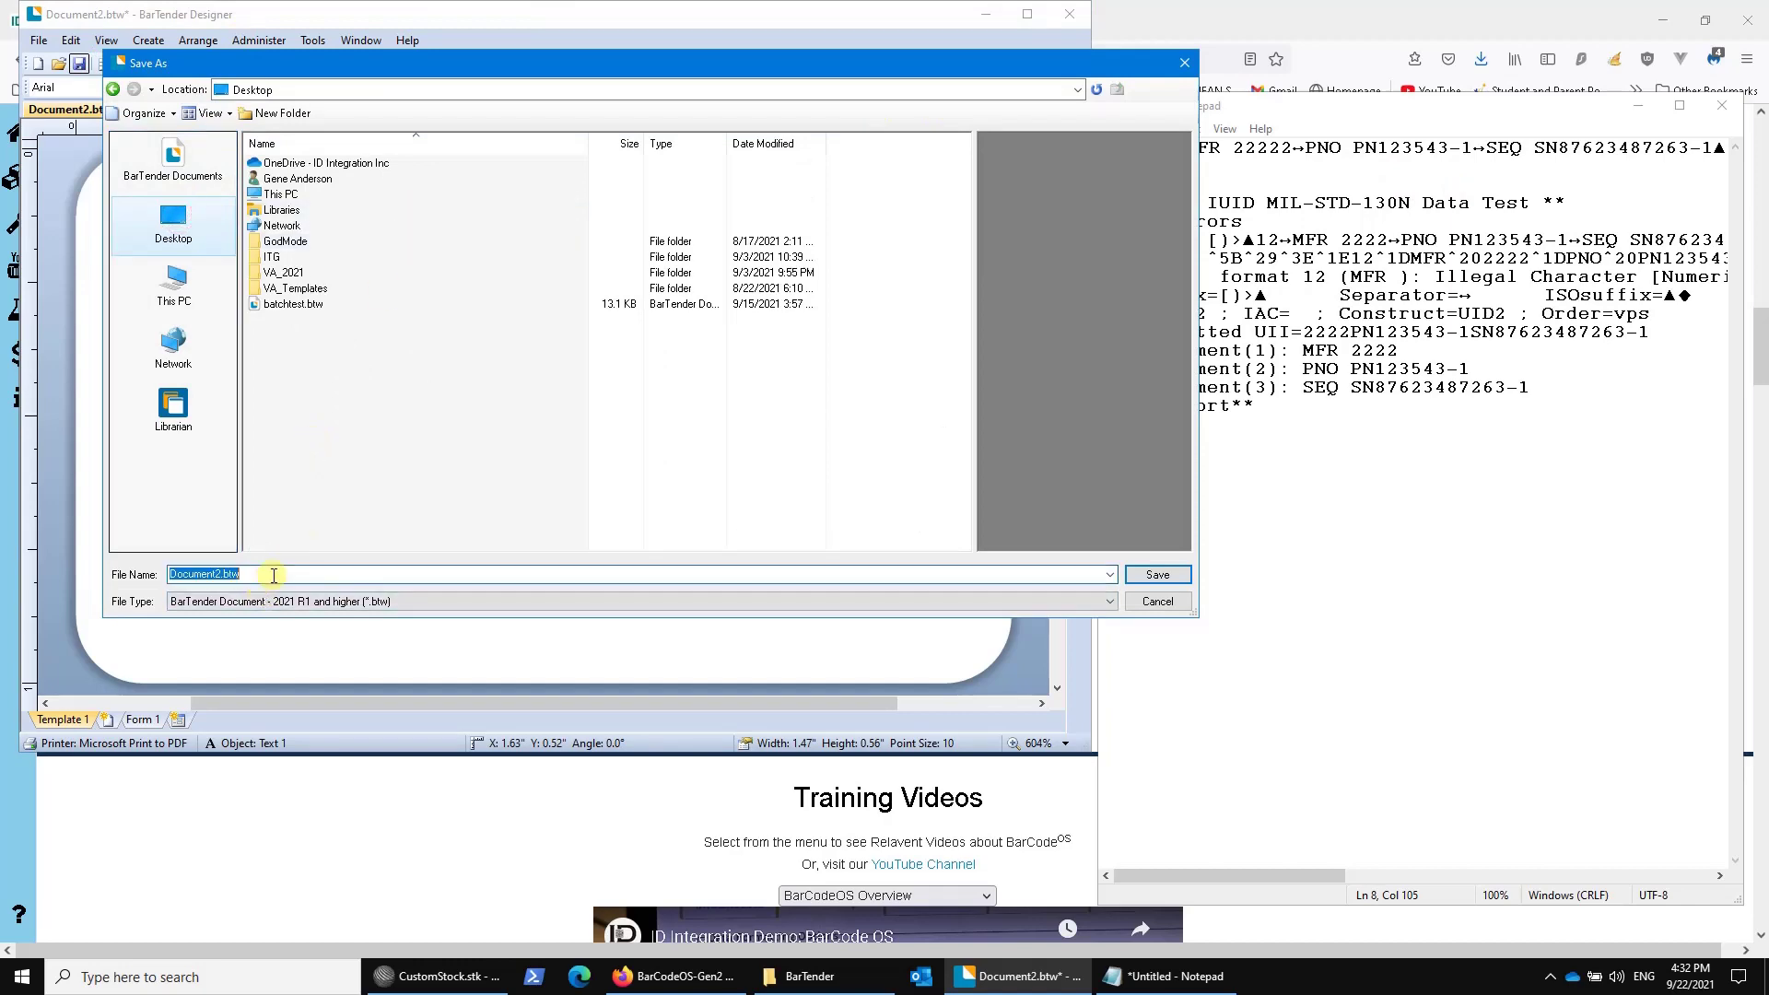
{"action": "type", "text": "UID-DEMO"}
{"action": "key", "text": "Return"}
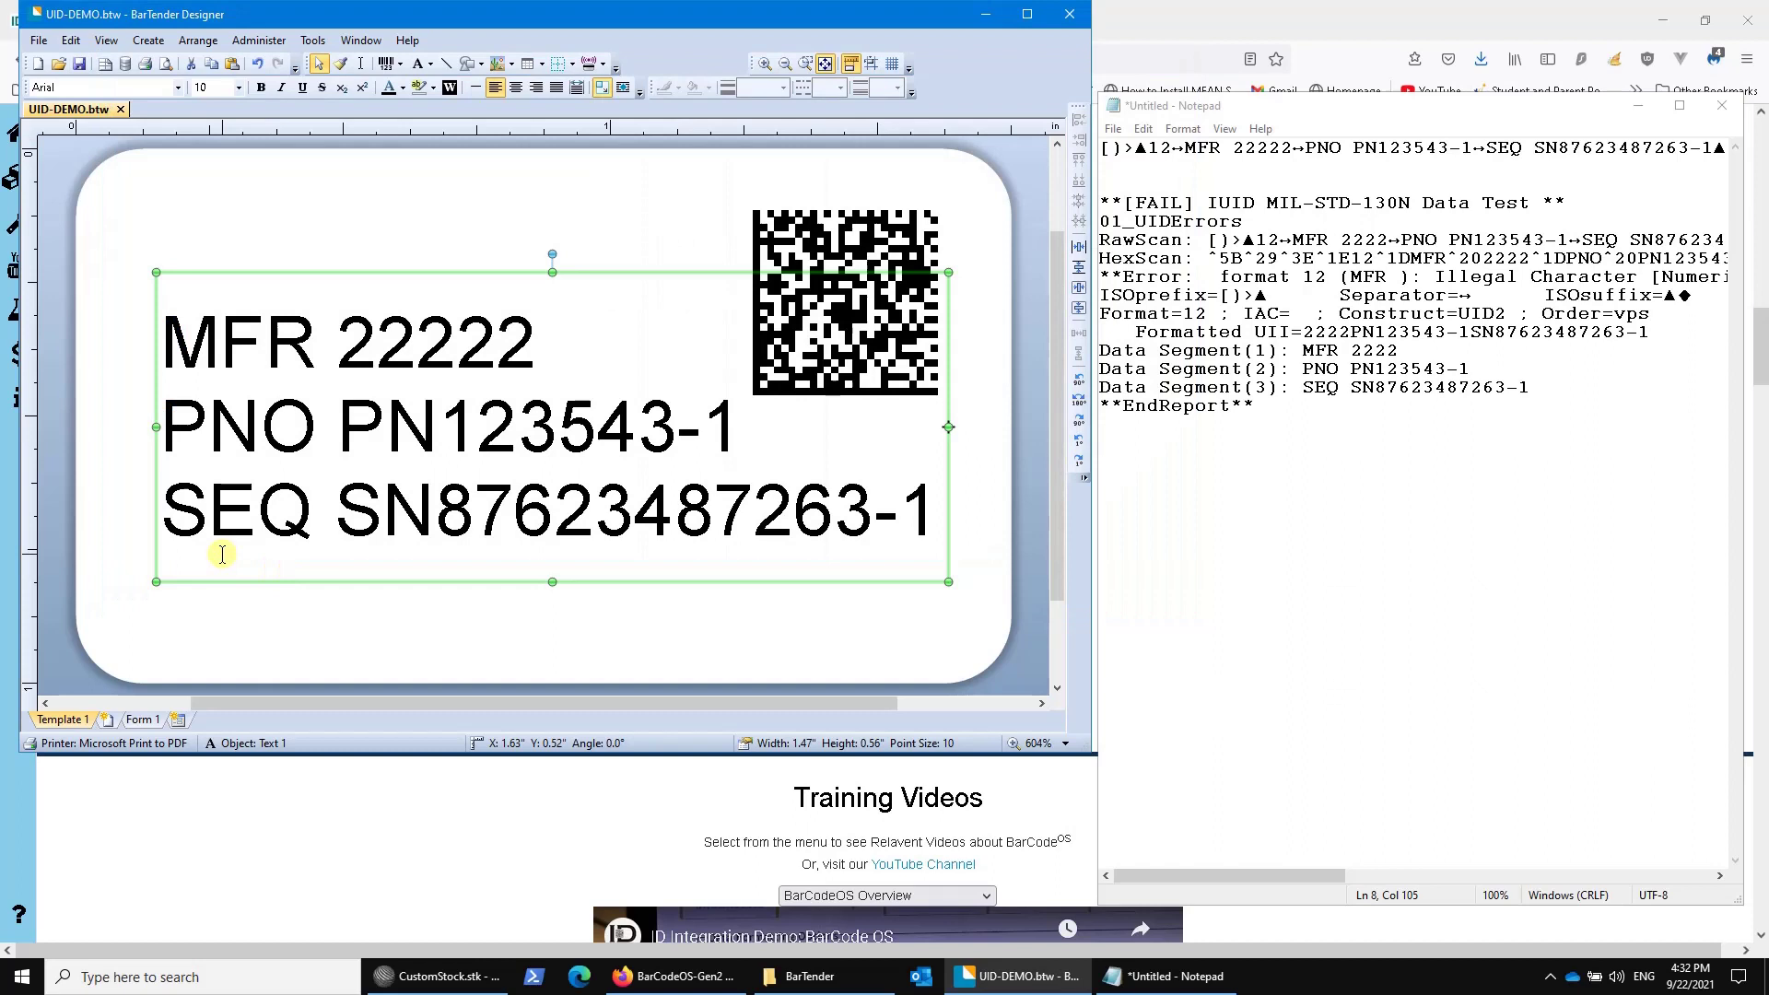
- Set the MFR embedded data to 1234 so the label shows zero-padded 01234
{"action": "double_click", "coordinate": [368, 264]}
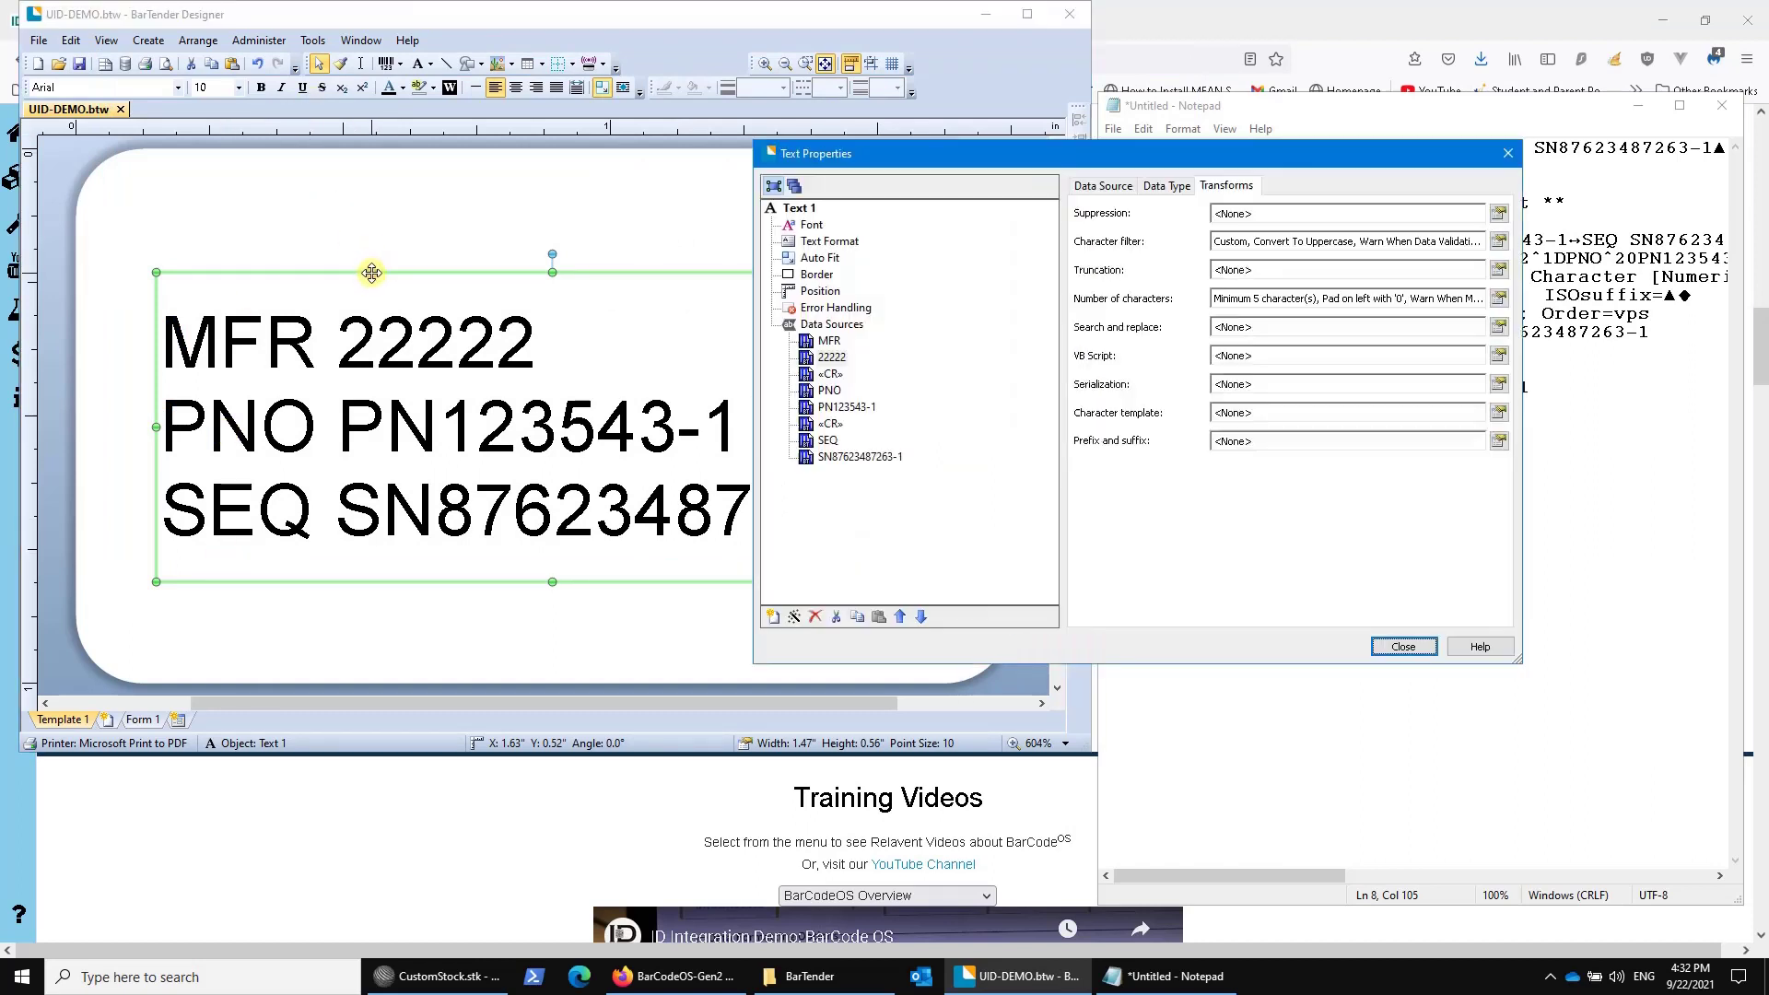
{"action": "left_click", "coordinate": [832, 359]}
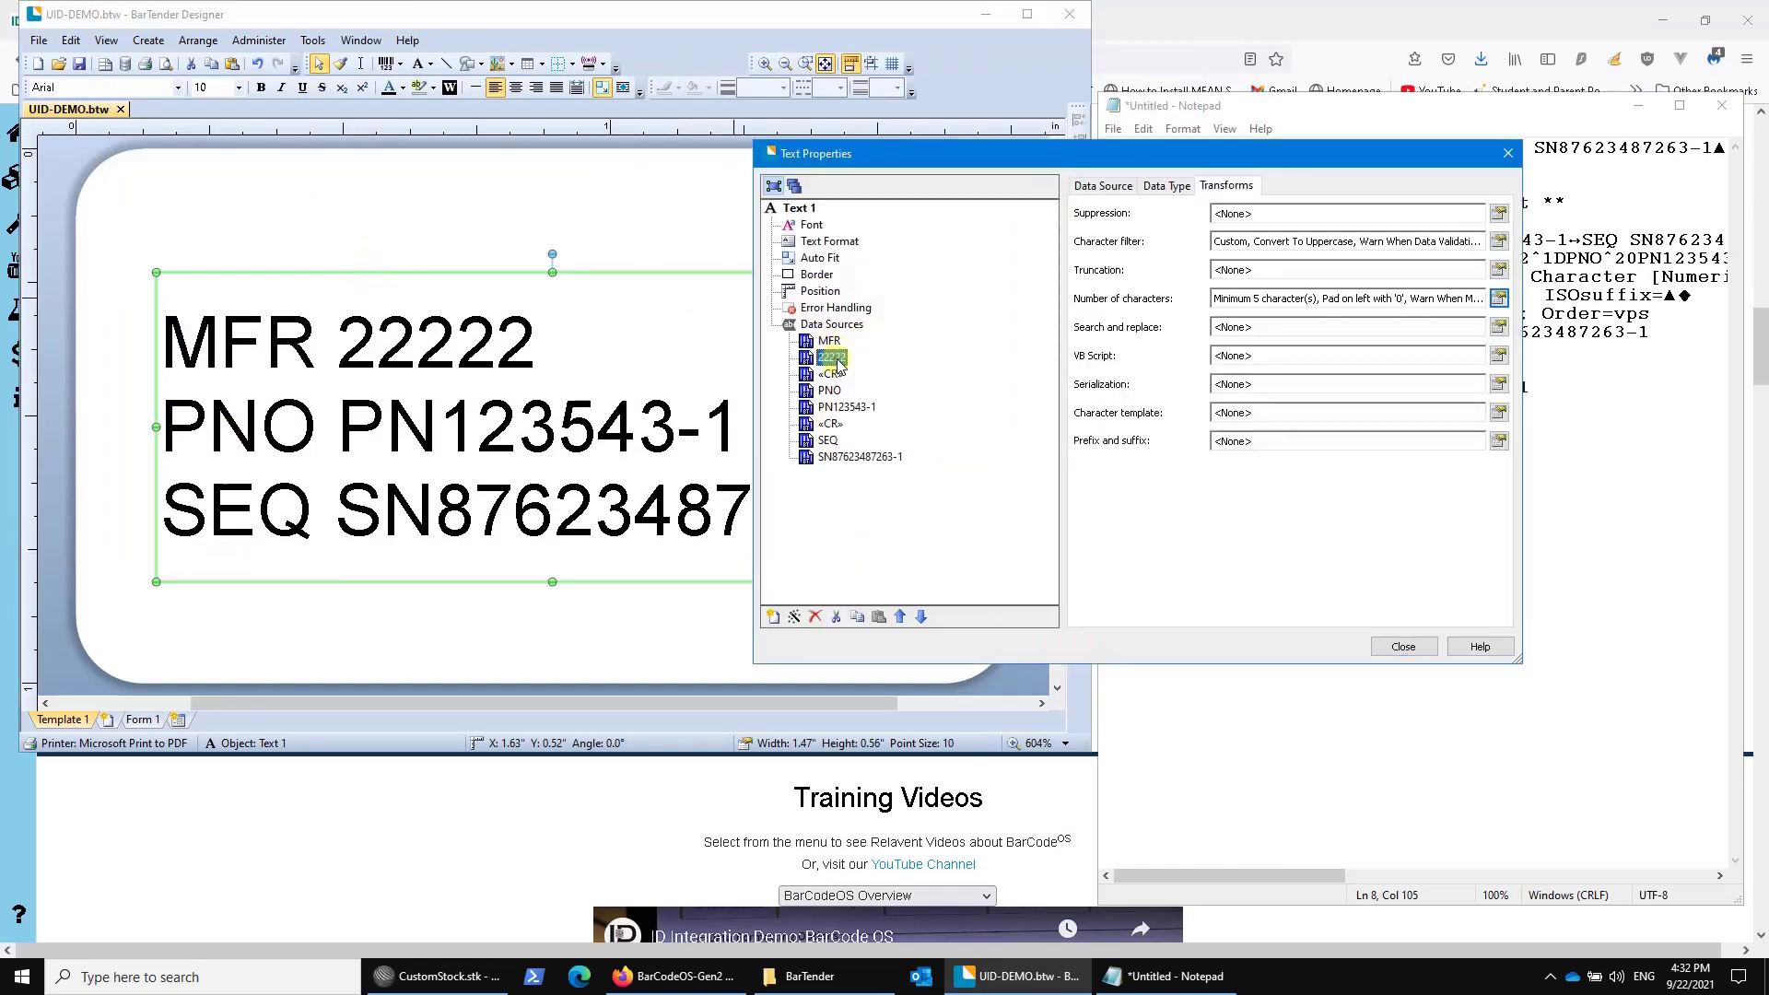
{"action": "left_click", "coordinate": [1114, 184]}
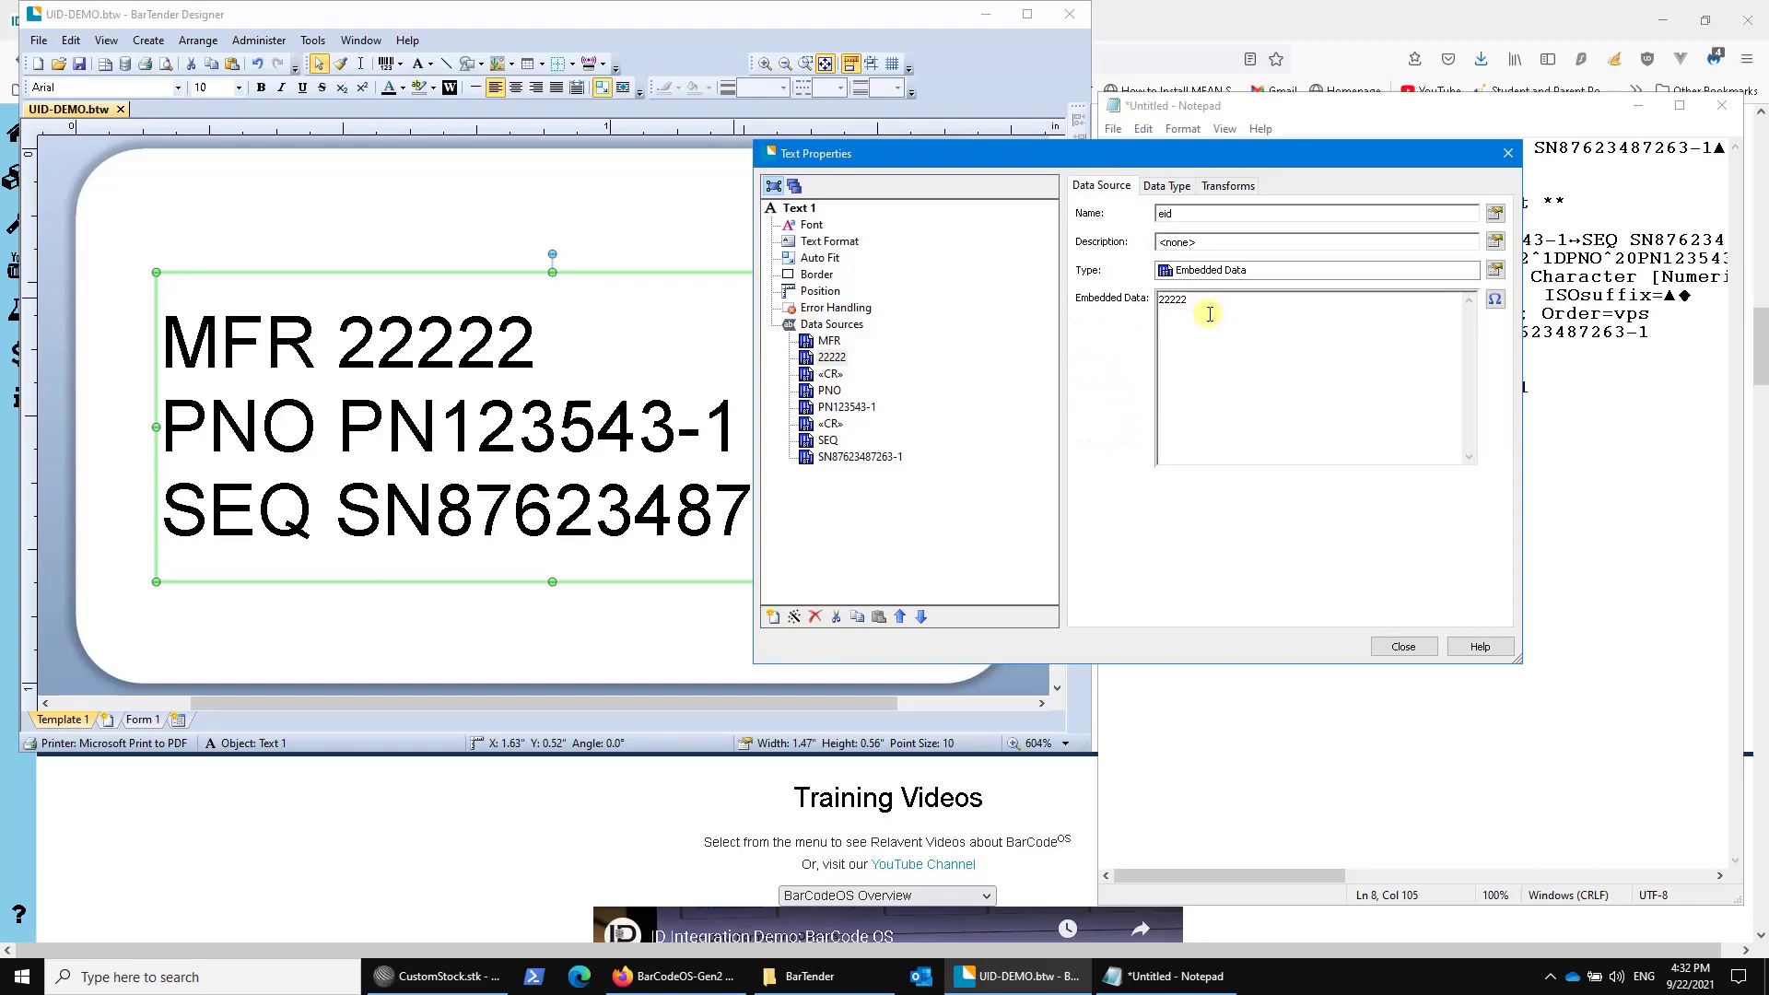
{"action": "type", "text": "222234234234234"}
{"action": "left_click", "coordinate": [1403, 645]}
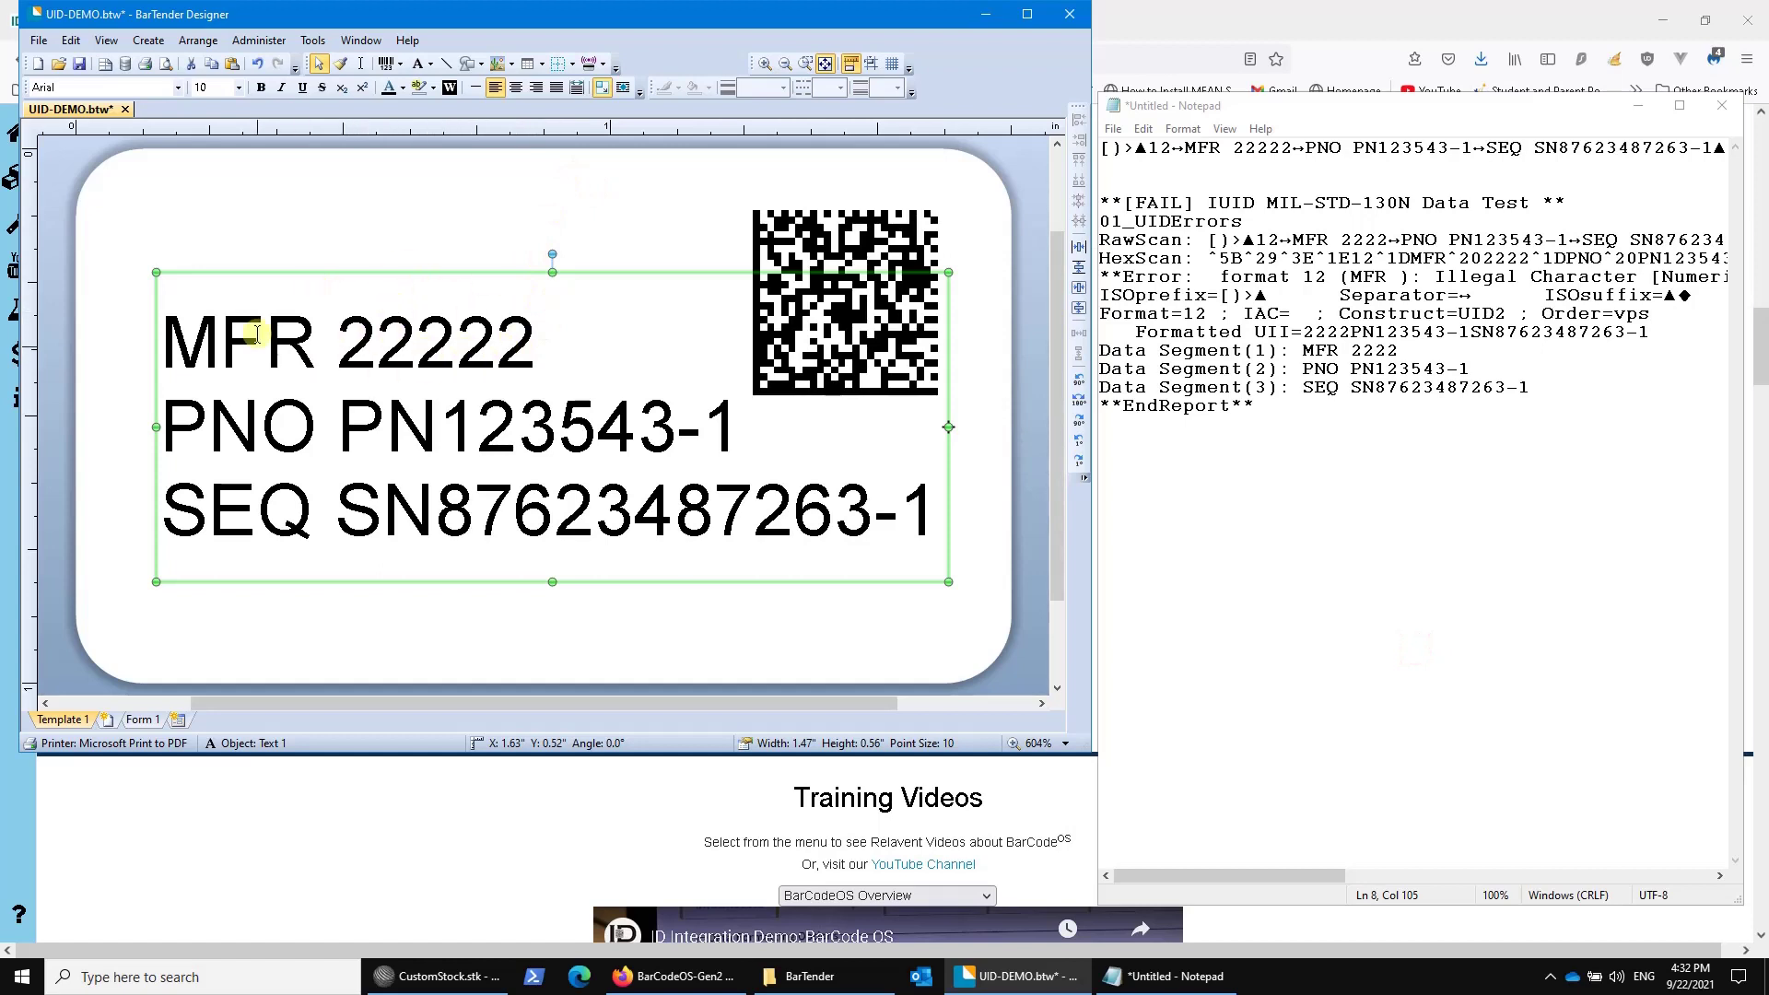
{"action": "double_click", "coordinate": [430, 272]}
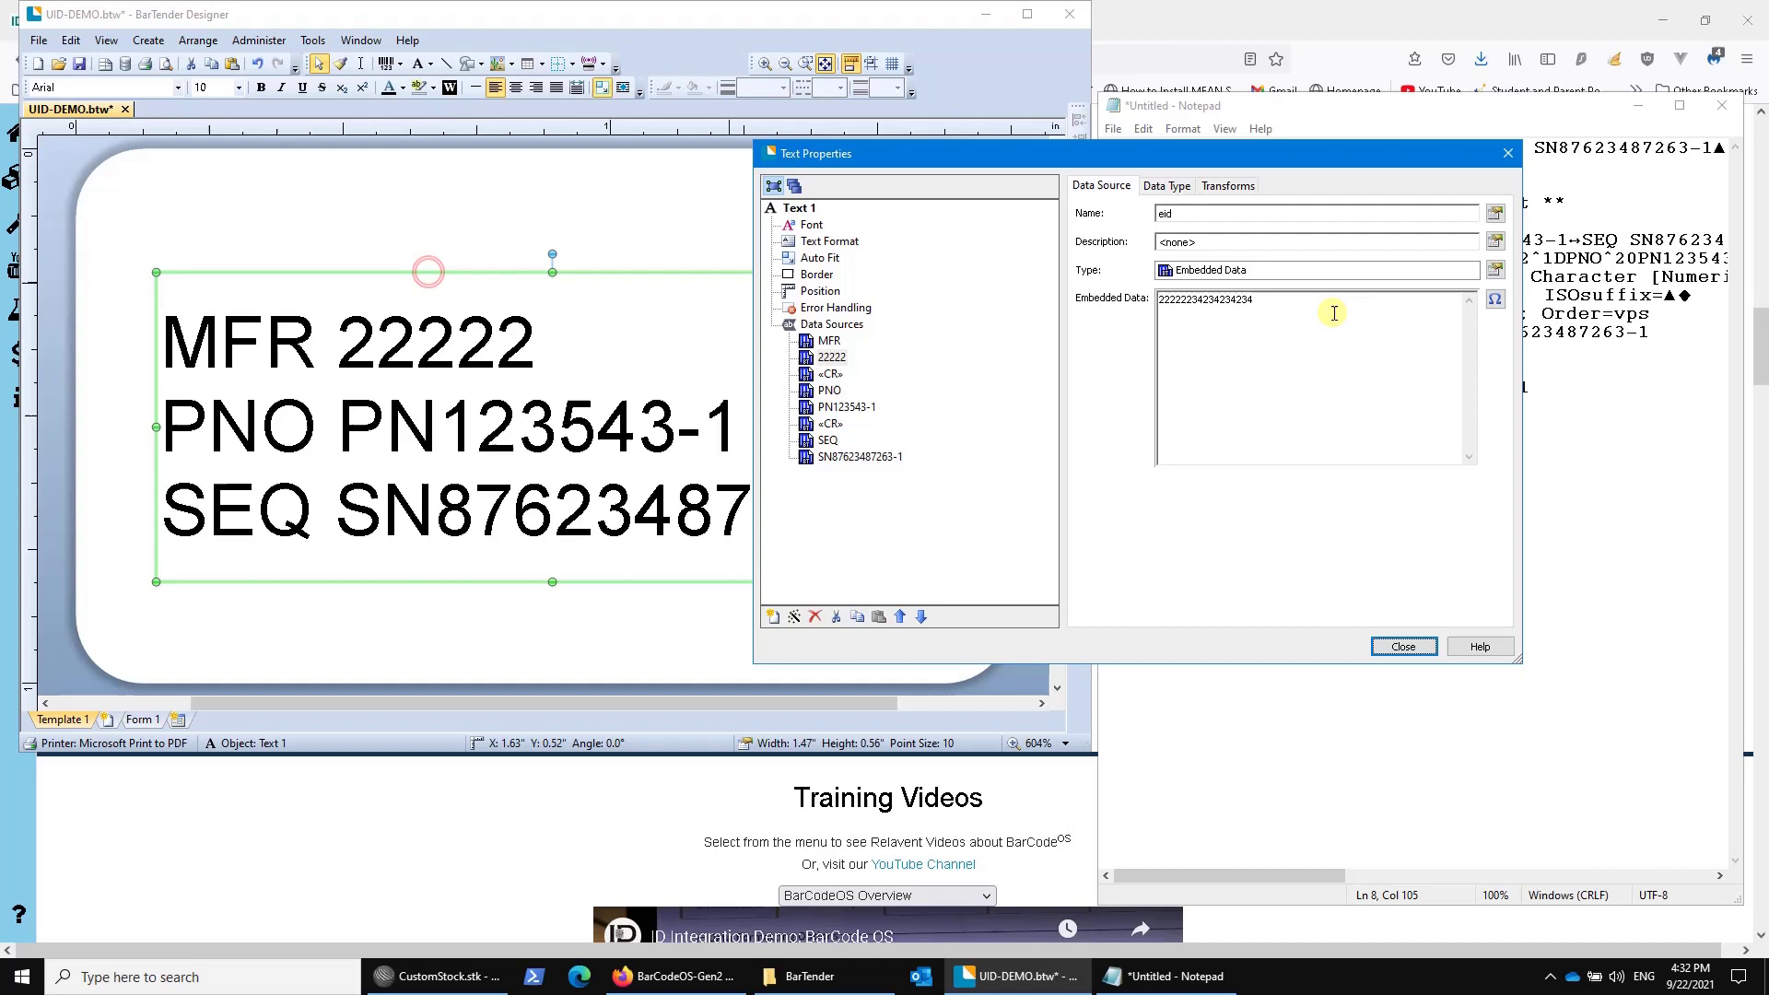
{"action": "left_click_drag", "start_coordinate": [1276, 302], "coordinate": [976, 308]}
{"action": "type", "text": "12312"}
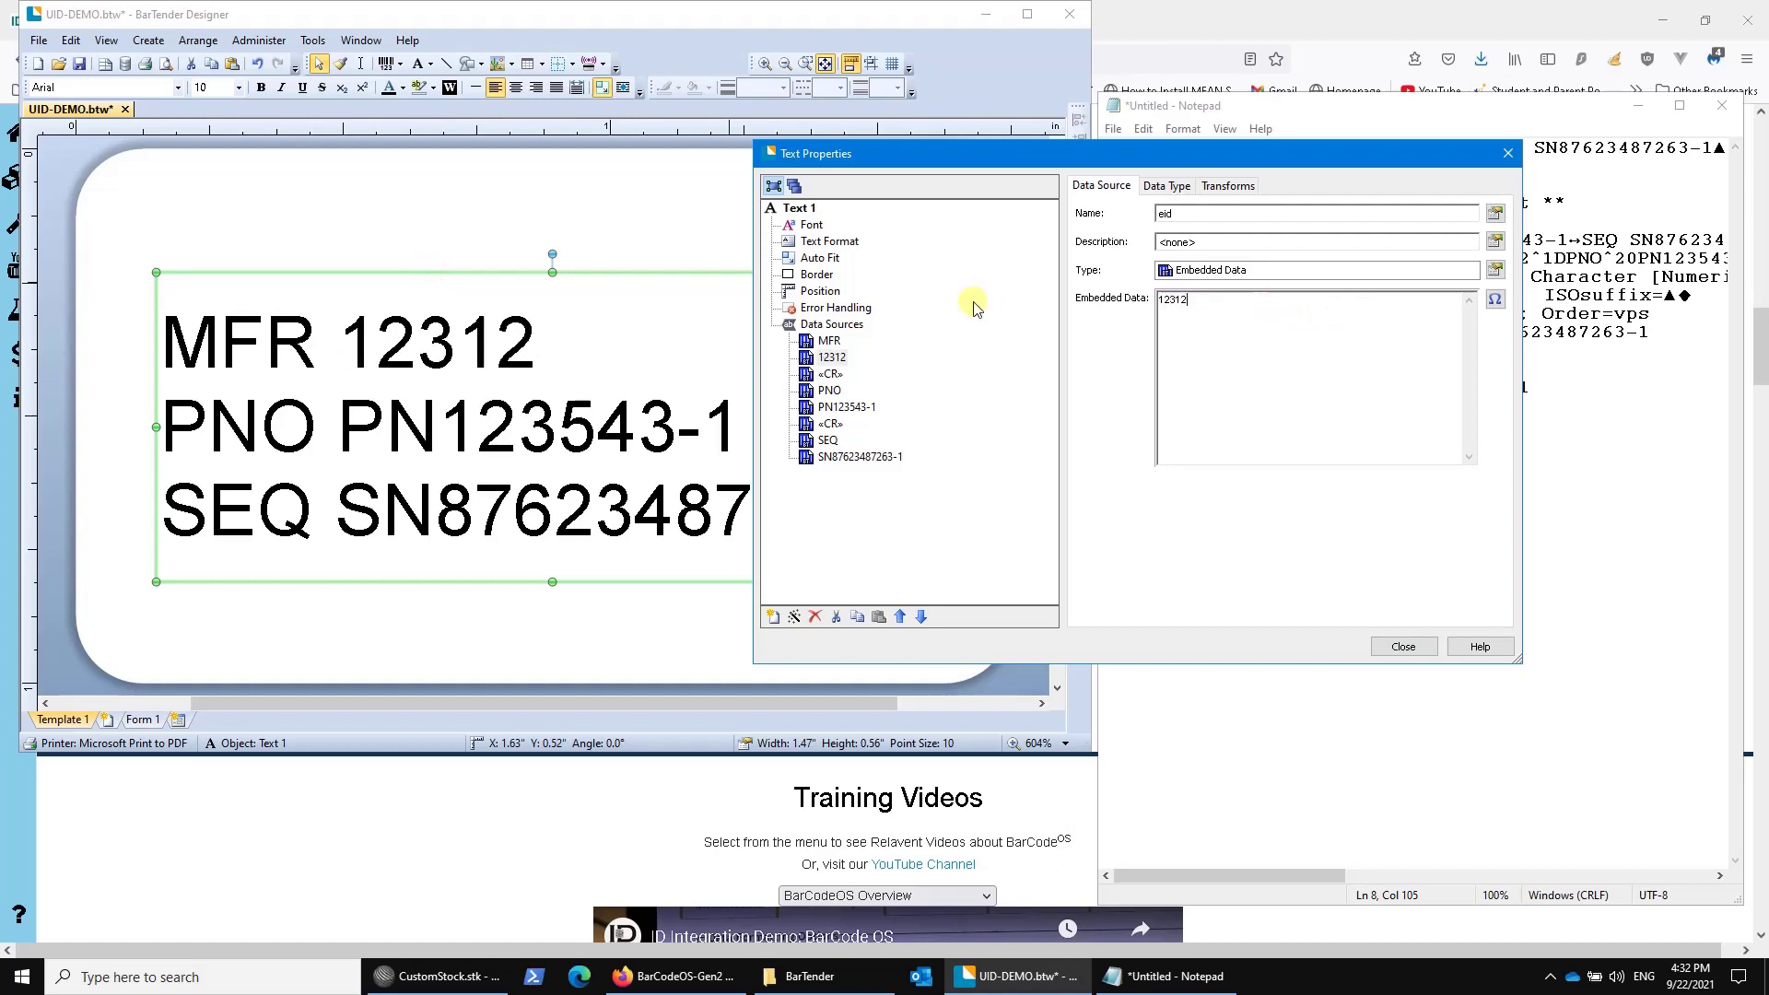
{"action": "key", "text": "BackSpace"}
{"action": "key", "text": "BackSpace"}
{"action": "key", "text": "BackSpace"}
{"action": "key", "text": "BackSpace"}
{"action": "key", "text": "BackSpace"}
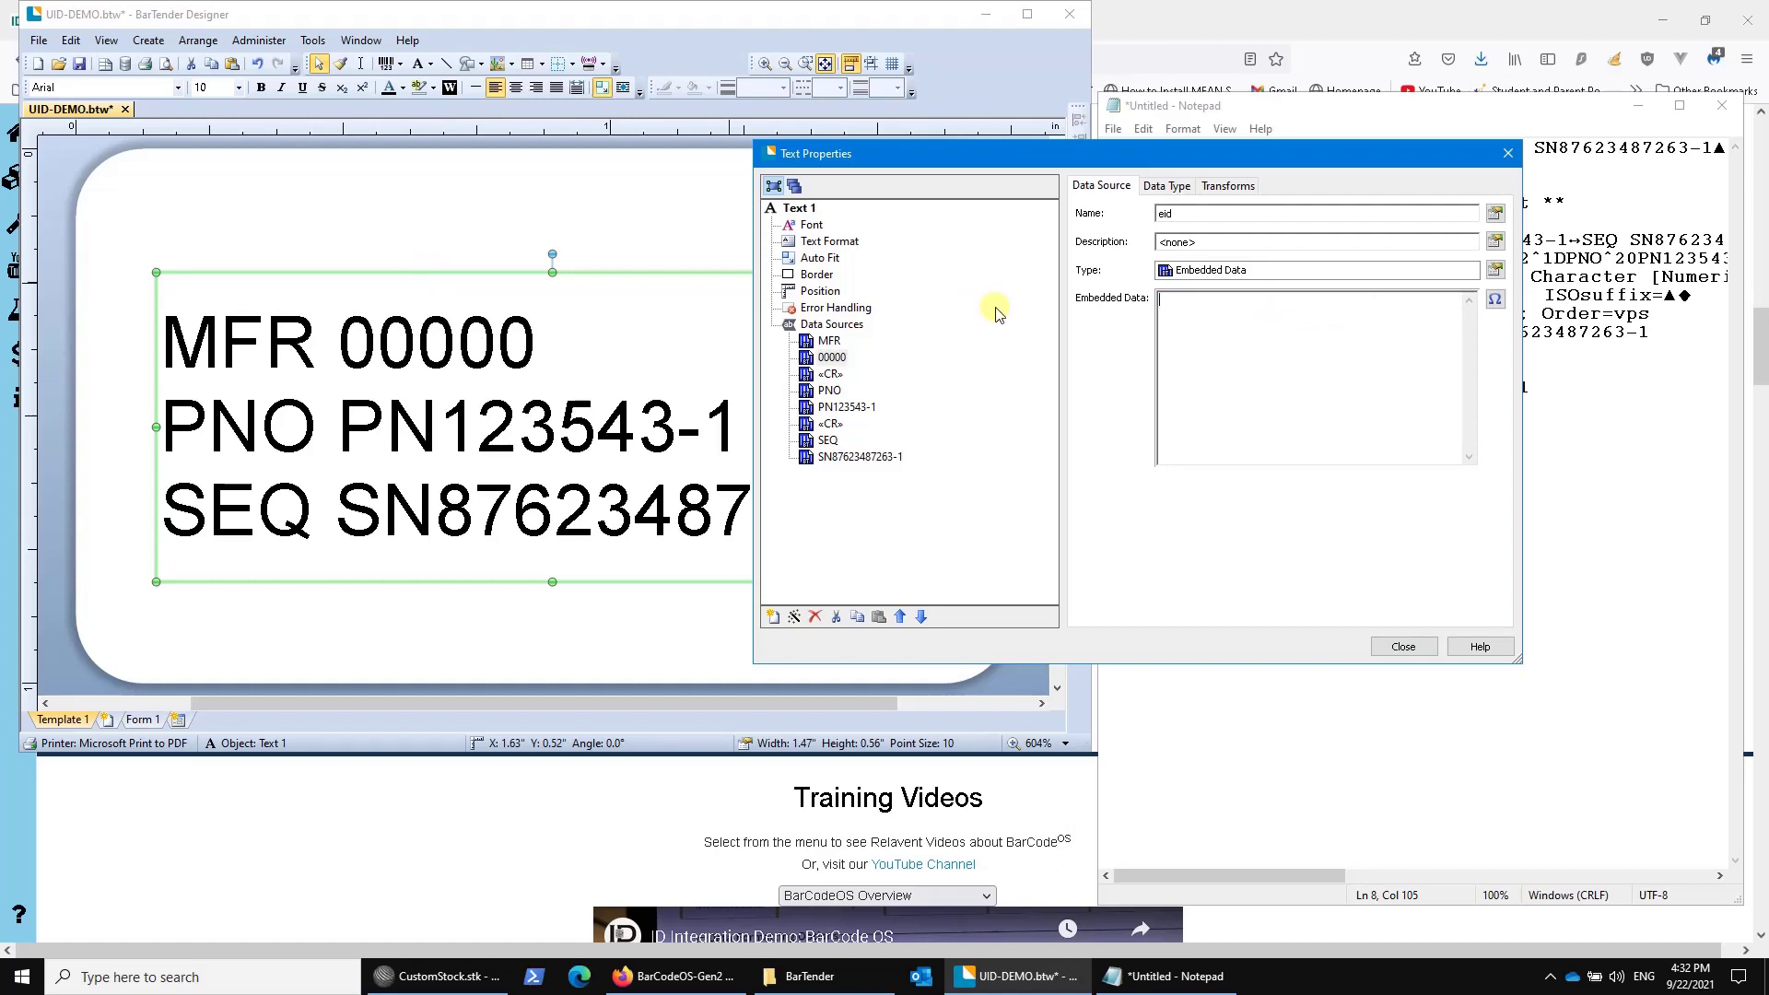
{"action": "type", "text": "1234"}
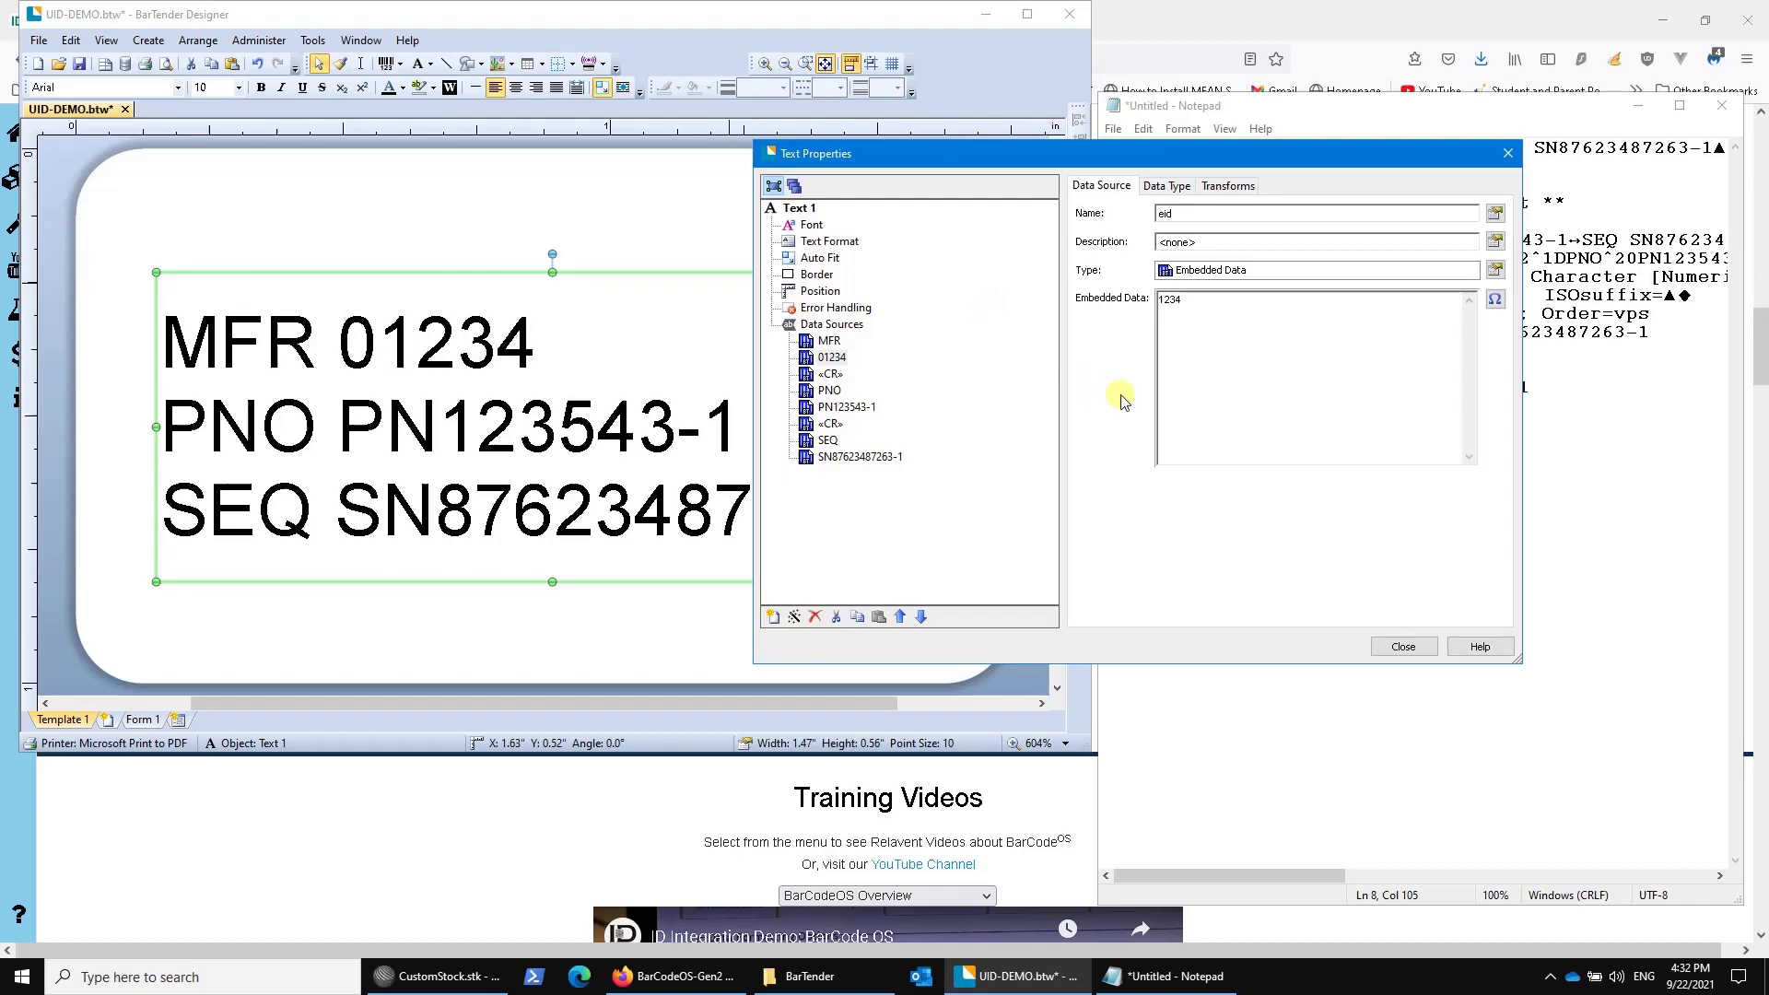
{"action": "left_click", "coordinate": [1418, 650]}
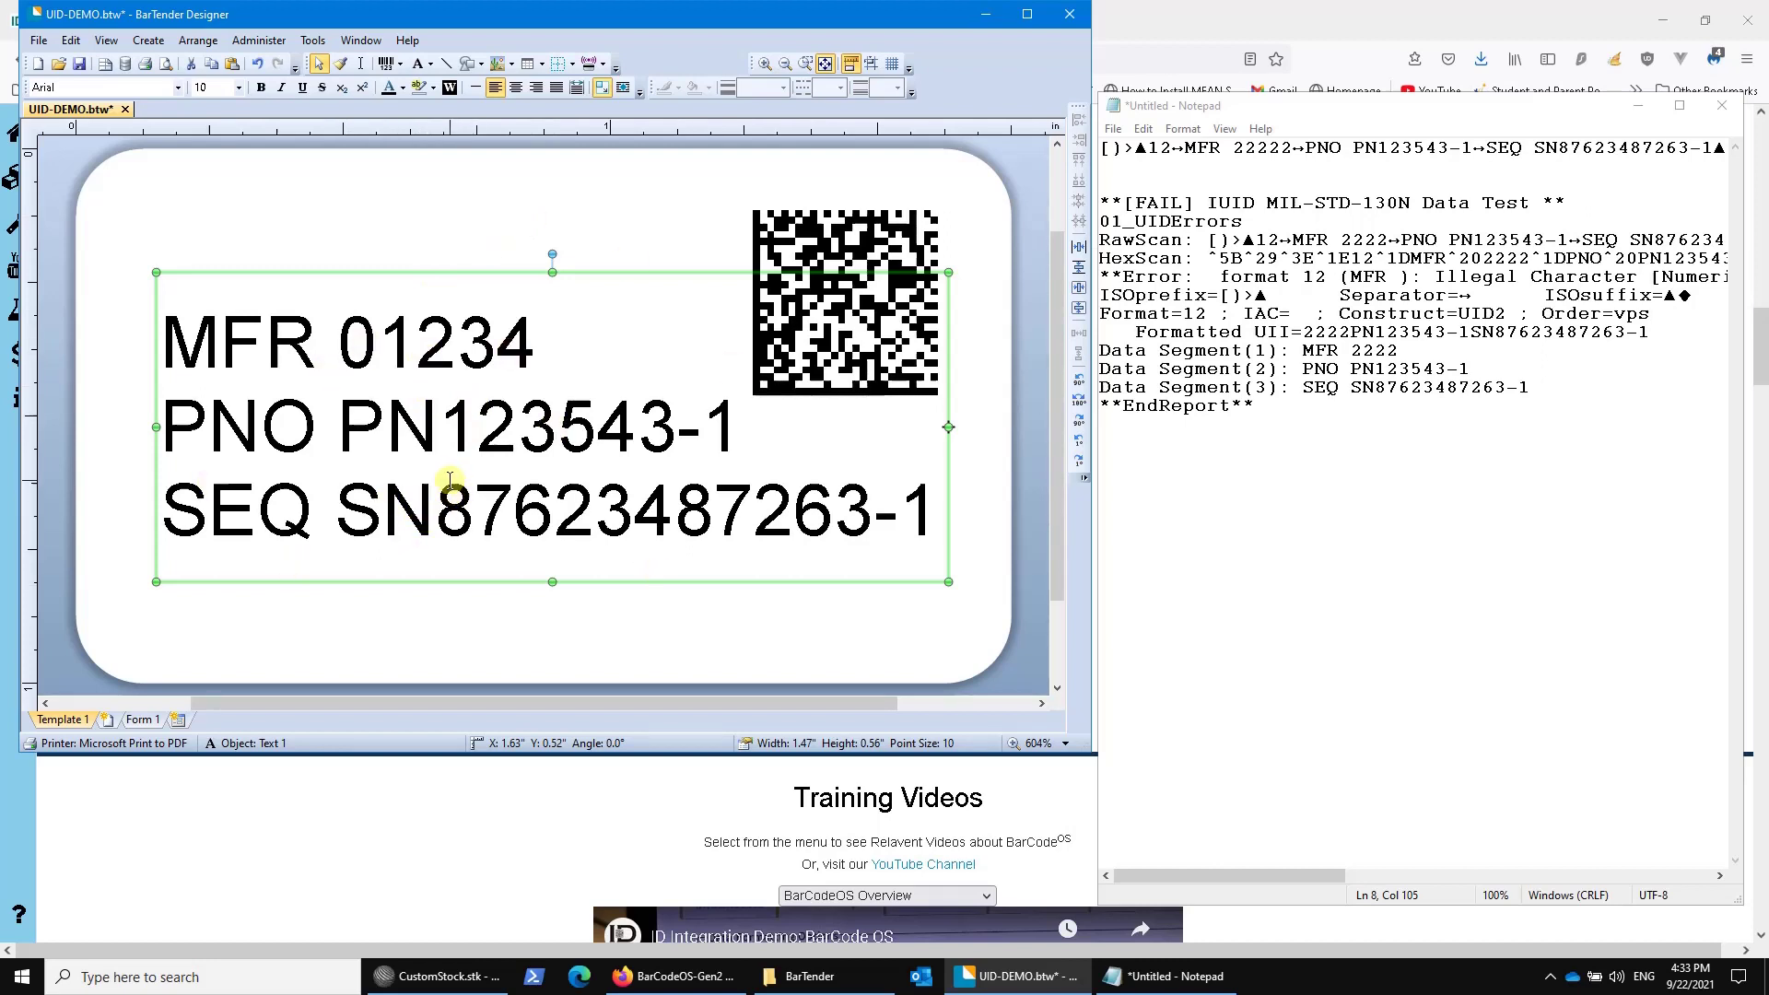
- Switch the PN123543-1 data source's character filter to Set By Regular Expression
{"action": "double_click", "coordinate": [421, 277]}
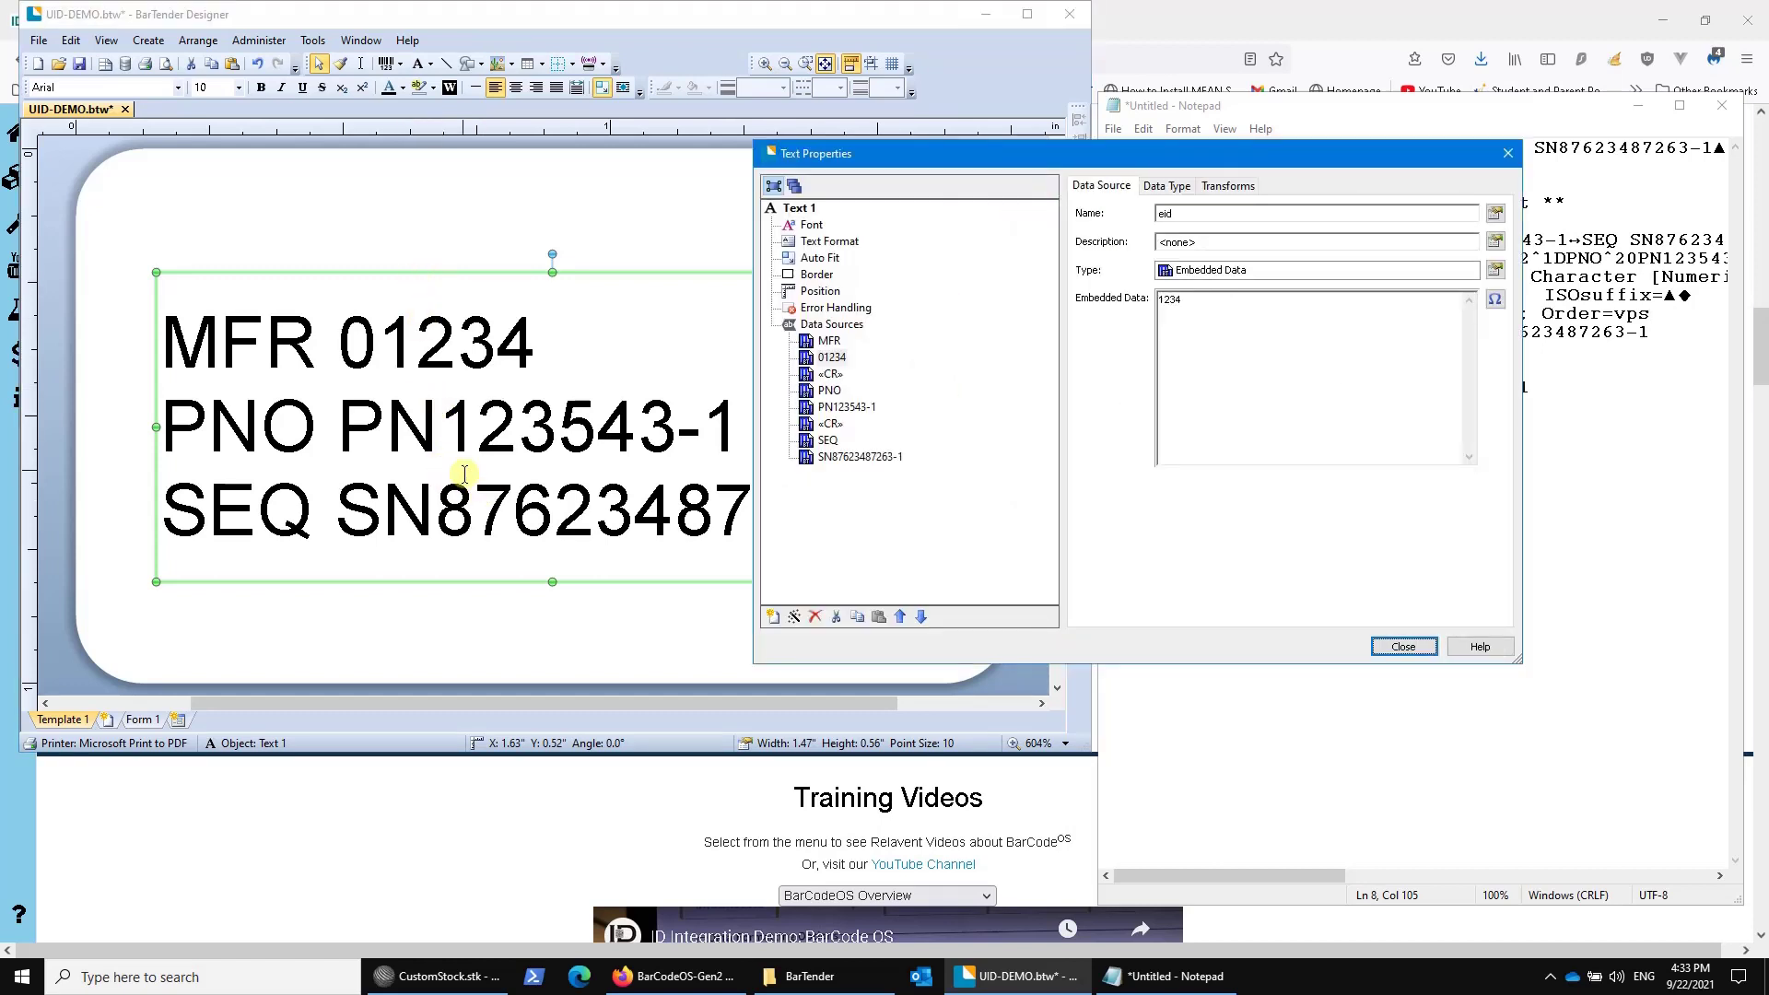
{"action": "left_click", "coordinate": [834, 407]}
{"action": "left_click", "coordinate": [1226, 185]}
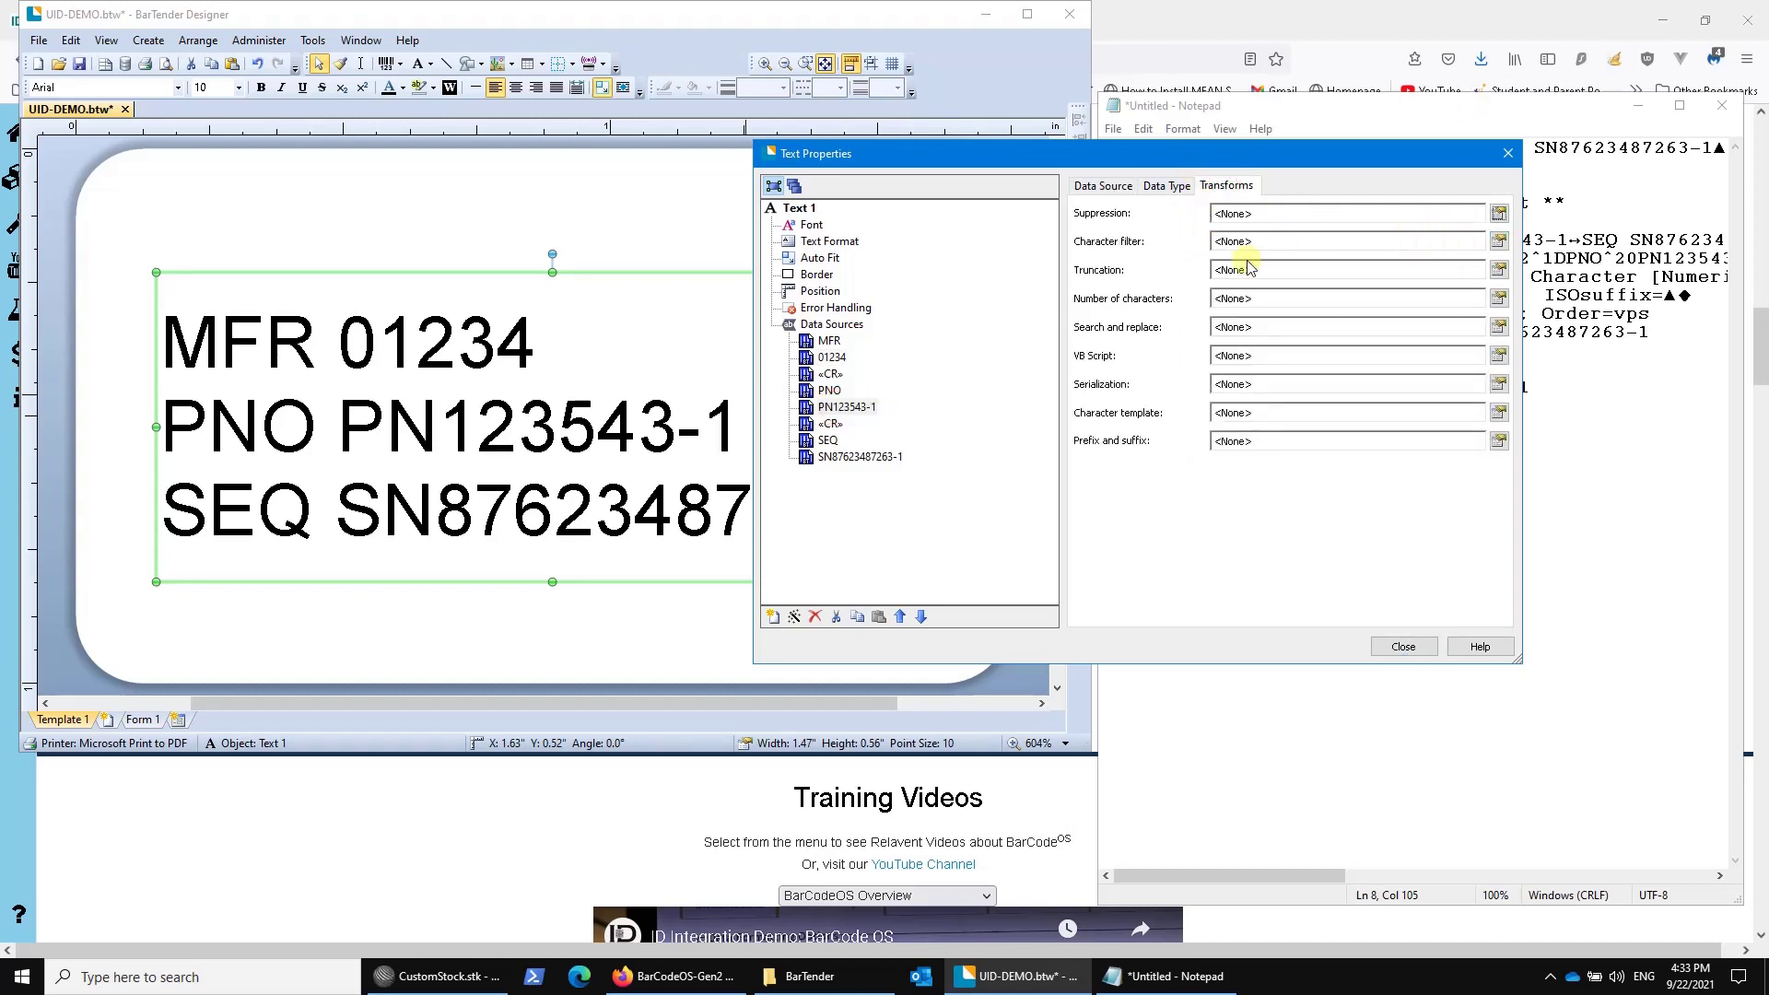
{"action": "left_click", "coordinate": [1498, 241]}
{"action": "left_click", "coordinate": [1292, 218]}
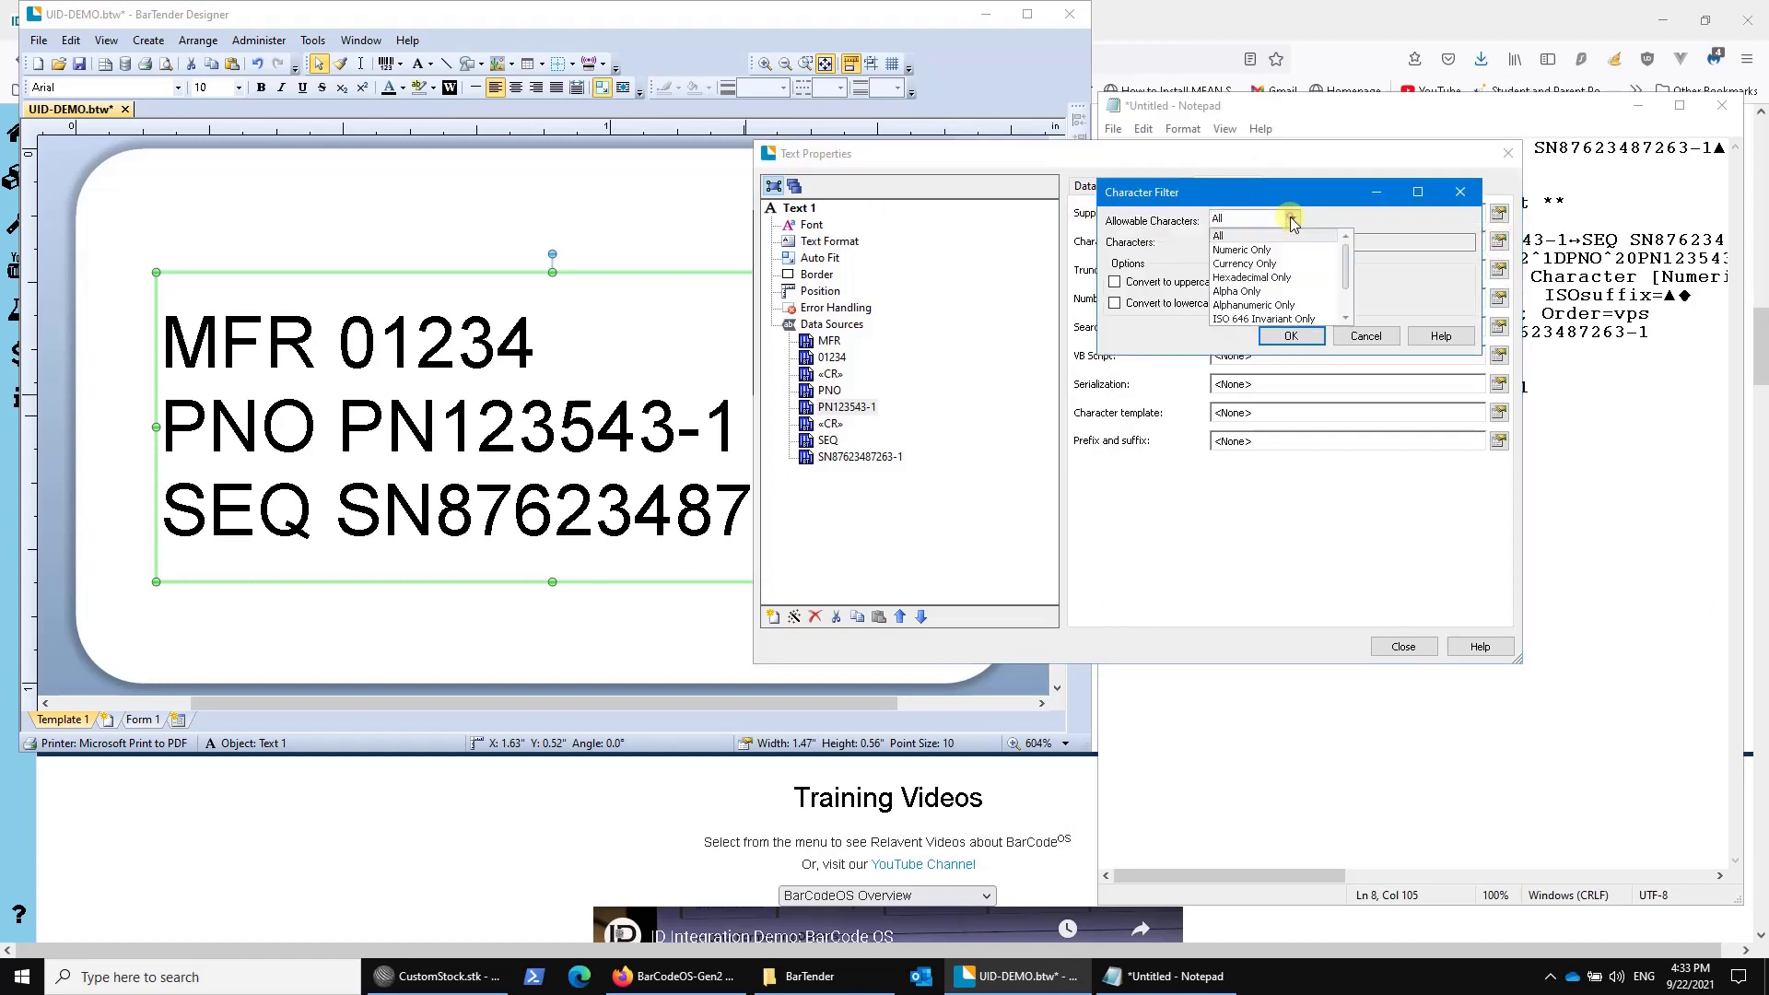
{"action": "scroll", "coordinate": [1249, 320], "scroll_direction": "down", "scroll_amount": 2}
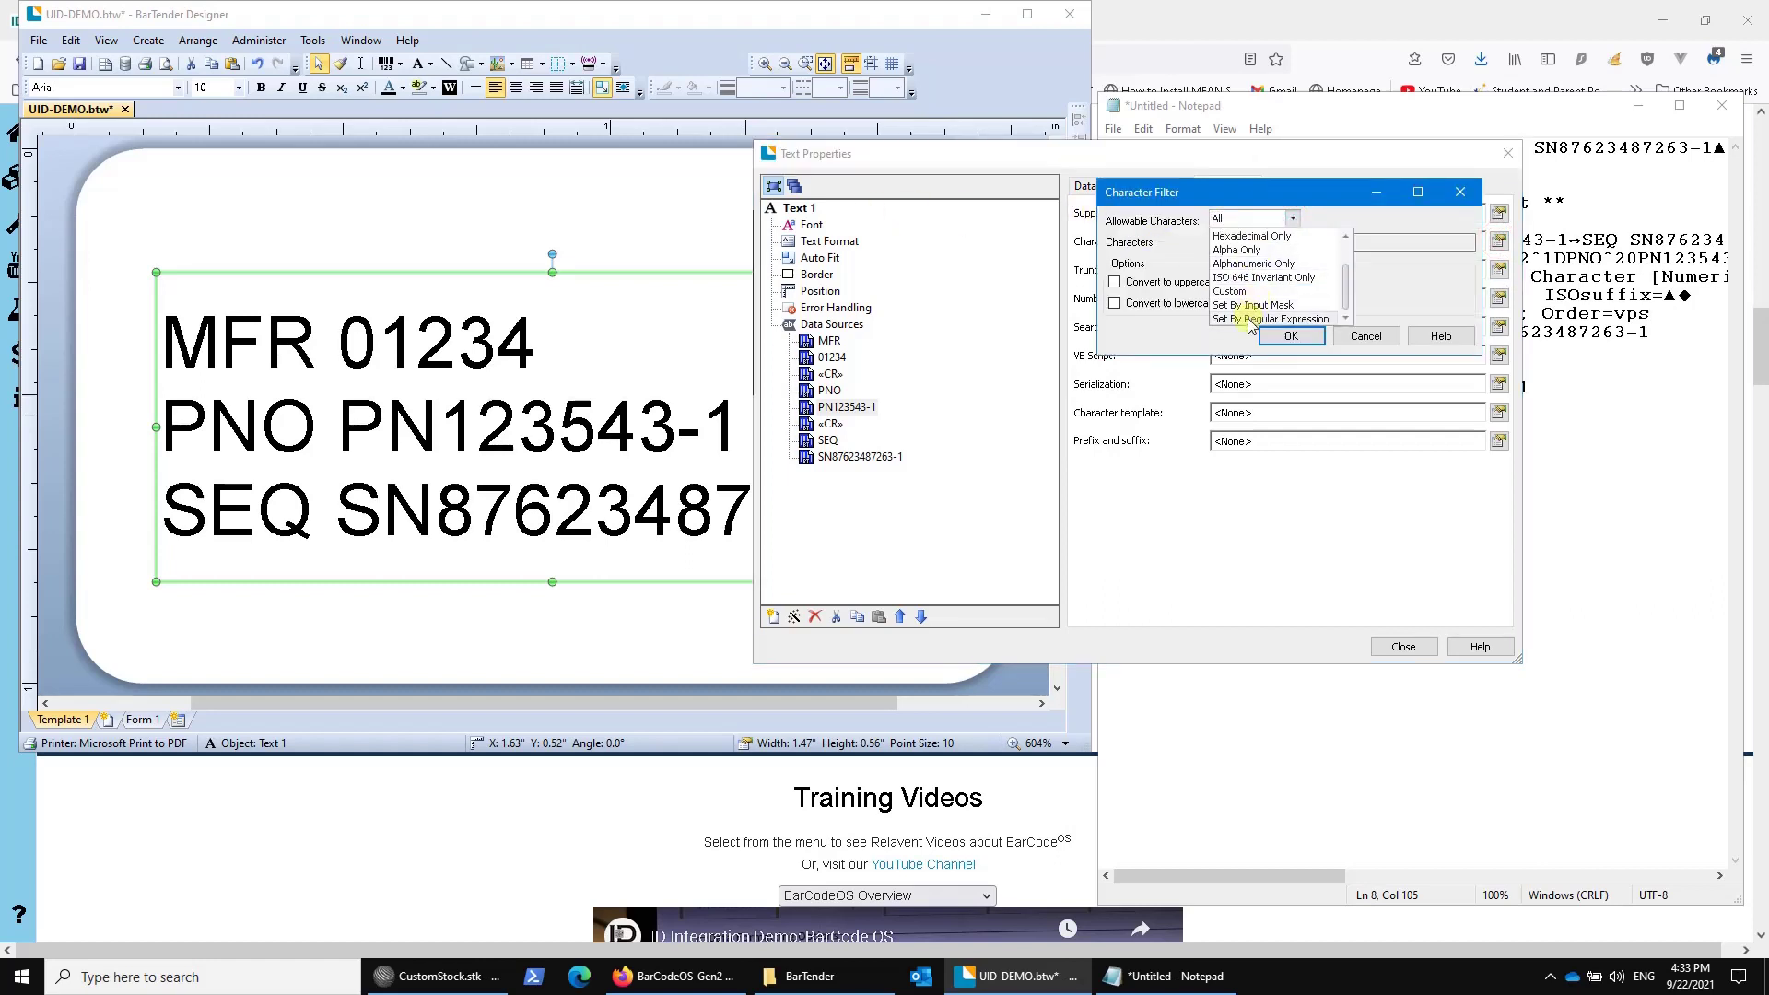
{"action": "left_click", "coordinate": [1246, 316]}
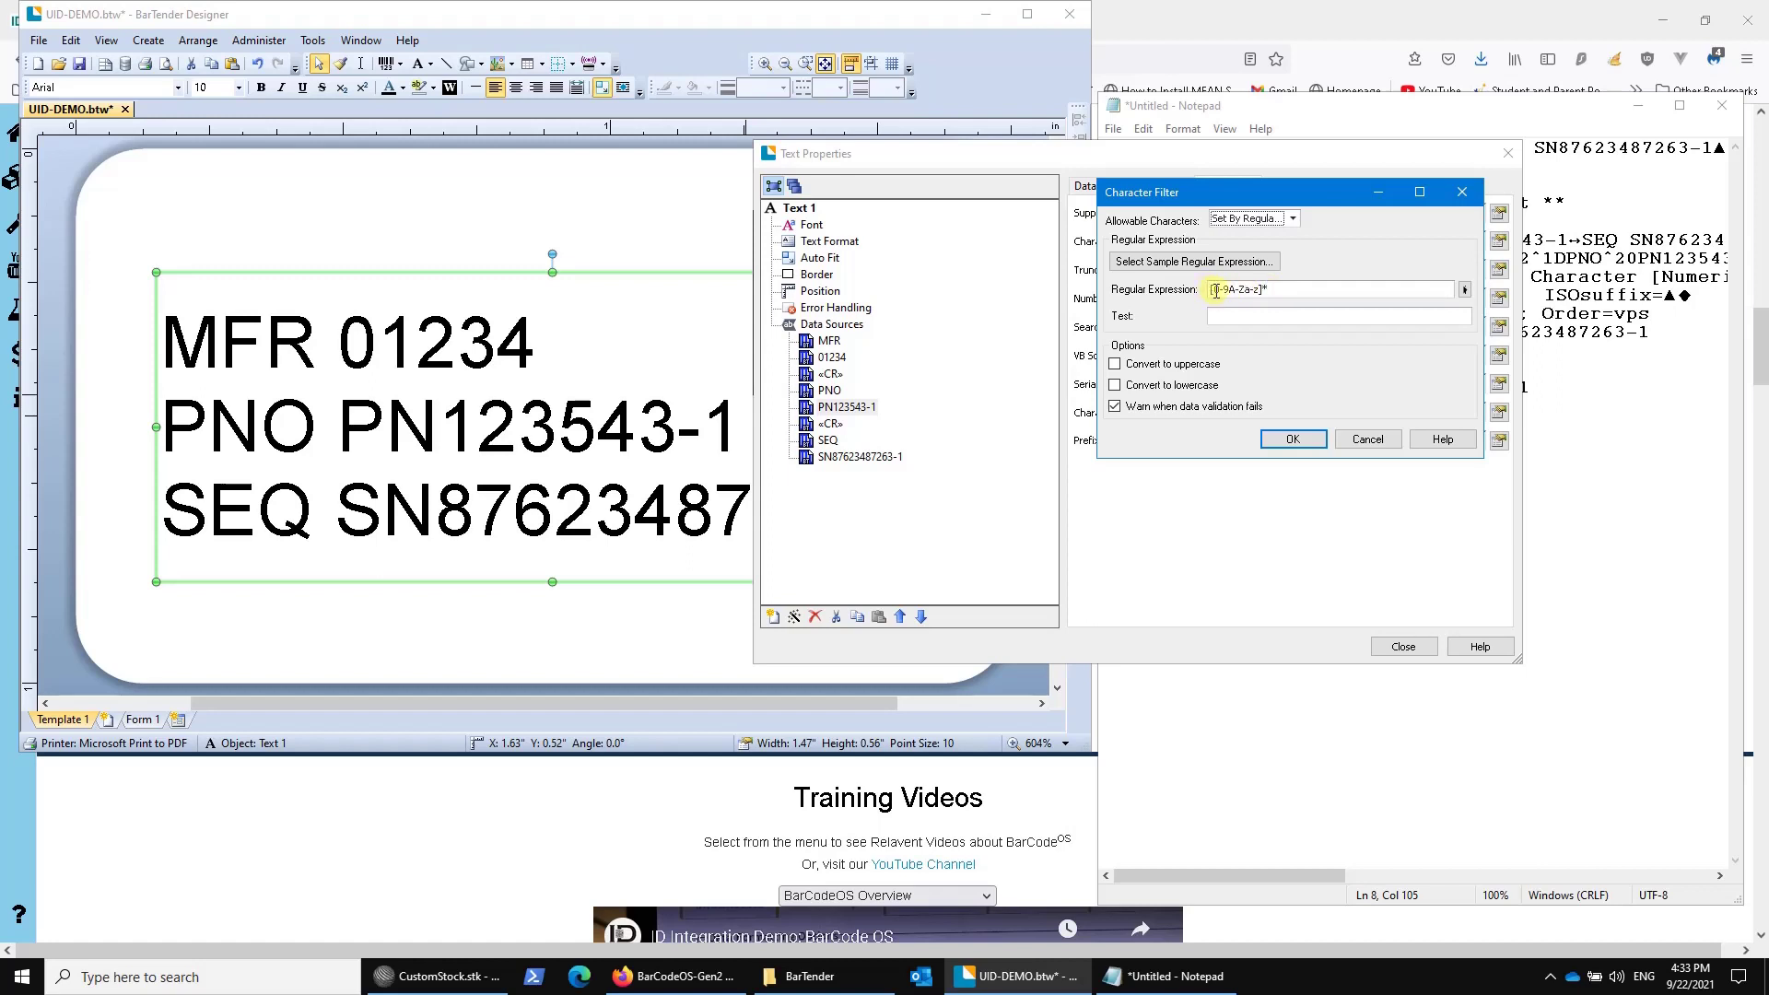
- Edit the regular expression to [-0-9A-NP-Z]{0,15}, excluding O and lowercase letters
{"action": "left_click", "coordinate": [1271, 292]}
{"action": "key", "text": "BackSpace"}
{"action": "left_click", "coordinate": [1328, 291]}
{"action": "key", "text": "Delete"}
{"action": "type", "text": "-"}
{"action": "left_click_drag", "start_coordinate": [1243, 289], "coordinate": [1250, 289]}
{"action": "type", "text": "n"}
{"action": "key", "text": "BackSpace"}
{"action": "type", "text": "NP"}
{"action": "type", "text": "Z"}
{"action": "key", "text": "Delete"}
{"action": "key", "text": "Delete"}
- Enable Convert to uppercase, clear the test value, and confirm the [-0-9A-NP-Z]{0,15} filter
{"action": "left_click", "coordinate": [1115, 364]}
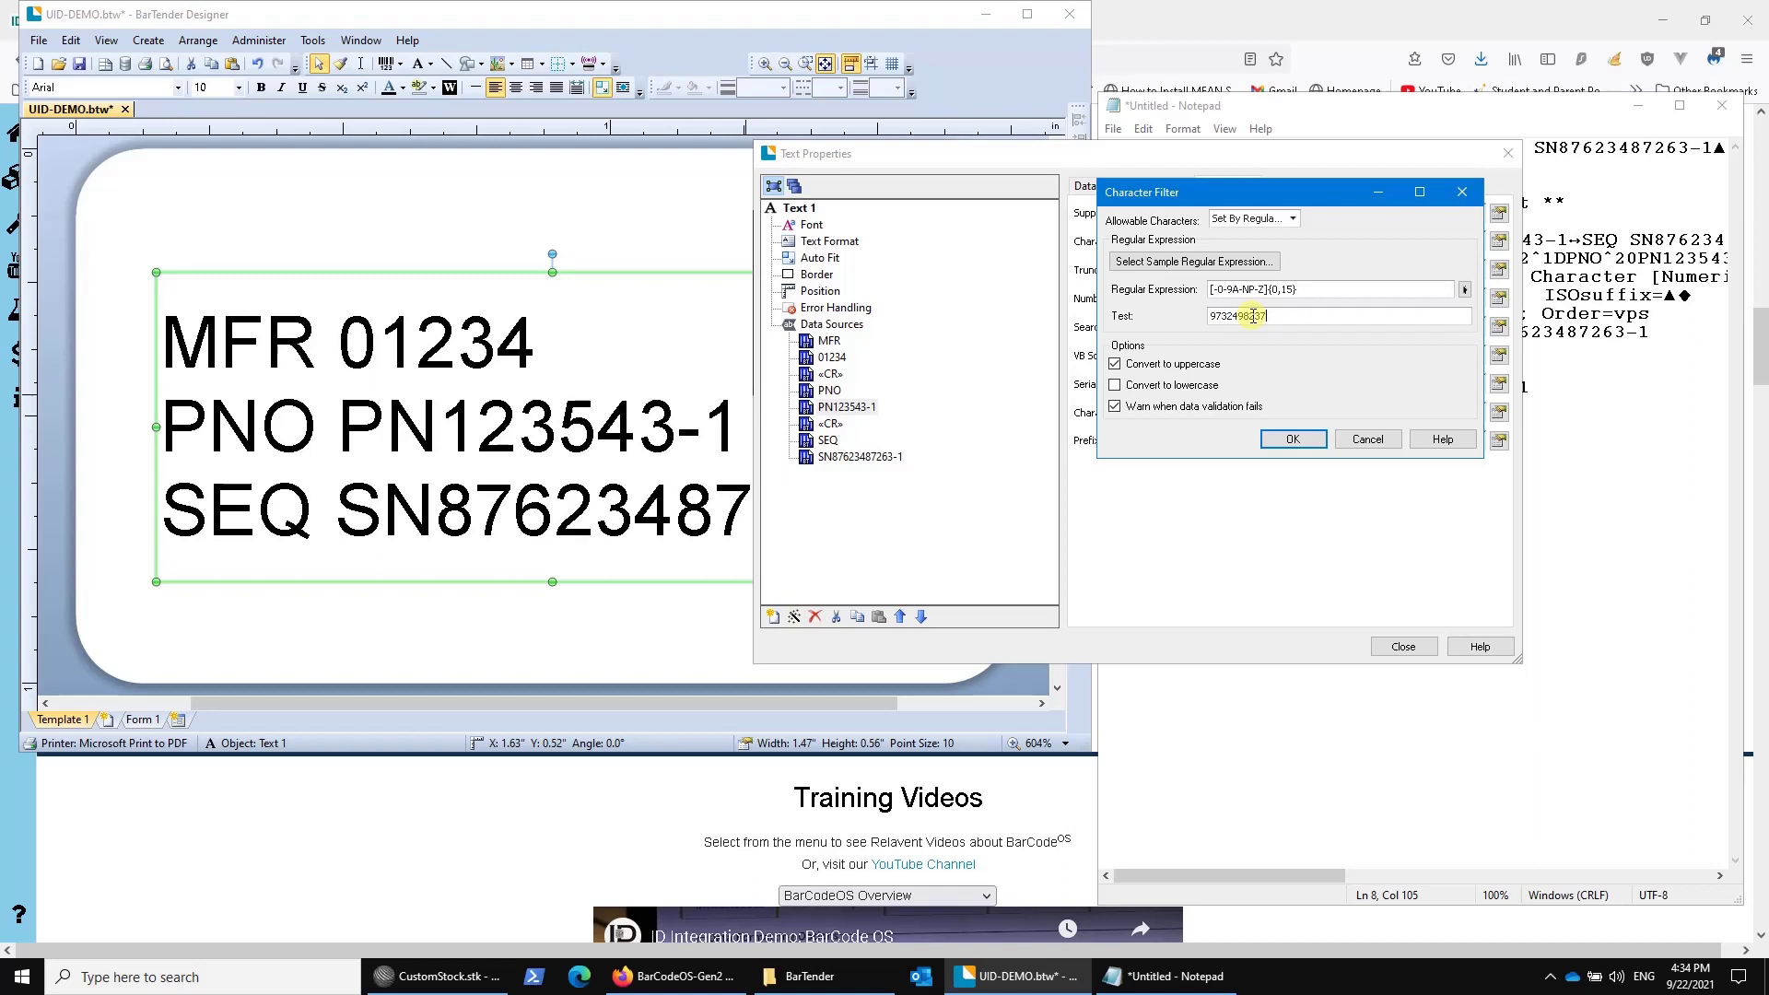
{"action": "key", "text": "BackSpace"}
{"action": "key", "text": "BackSpace"}
{"action": "key", "text": "BackSpace"}
{"action": "key", "text": "BackSpace"}
{"action": "key", "text": "BackSpace"}
{"action": "key", "text": "BackSpace"}
{"action": "key", "text": "BackSpace"}
{"action": "key", "text": "BackSpace"}
{"action": "key", "text": "BackSpace"}
{"action": "key", "text": "BackSpace"}
{"action": "key", "text": "BackSpace"}
{"action": "key", "text": "BackSpace"}
{"action": "key", "text": "BackSpace"}
{"action": "key", "text": "BackSpace"}
{"action": "key", "text": "BackSpace"}
{"action": "key", "text": "BackSpace"}
{"action": "key", "text": "BackSpace"}
{"action": "key", "text": "BackSpace"}
{"action": "key", "text": "BackSpace"}
{"action": "key", "text": "BackSpace"}
{"action": "key", "text": "BackSpace"}
{"action": "key", "text": "BackSpace"}
{"action": "key", "text": "BackSpace"}
{"action": "key", "text": "BackSpace"}
{"action": "key", "text": "BackSpace"}
{"action": "key", "text": "BackSpace"}
{"action": "key", "text": "BackSpace"}
{"action": "key", "text": "BackSpace"}
{"action": "key", "text": "BackSpace"}
{"action": "key", "text": "BackSpace"}
{"action": "key", "text": "BackSpace"}
{"action": "key", "text": "BackSpace"}
{"action": "key", "text": "BackSpace"}
{"action": "key", "text": "BackSpace"}
{"action": "key", "text": "BackSpace"}
{"action": "key", "text": "BackSpace"}
{"action": "double_click", "coordinate": [1283, 316]}
{"action": "key", "text": "BackSpace"}
{"action": "left_click", "coordinate": [1293, 439]}
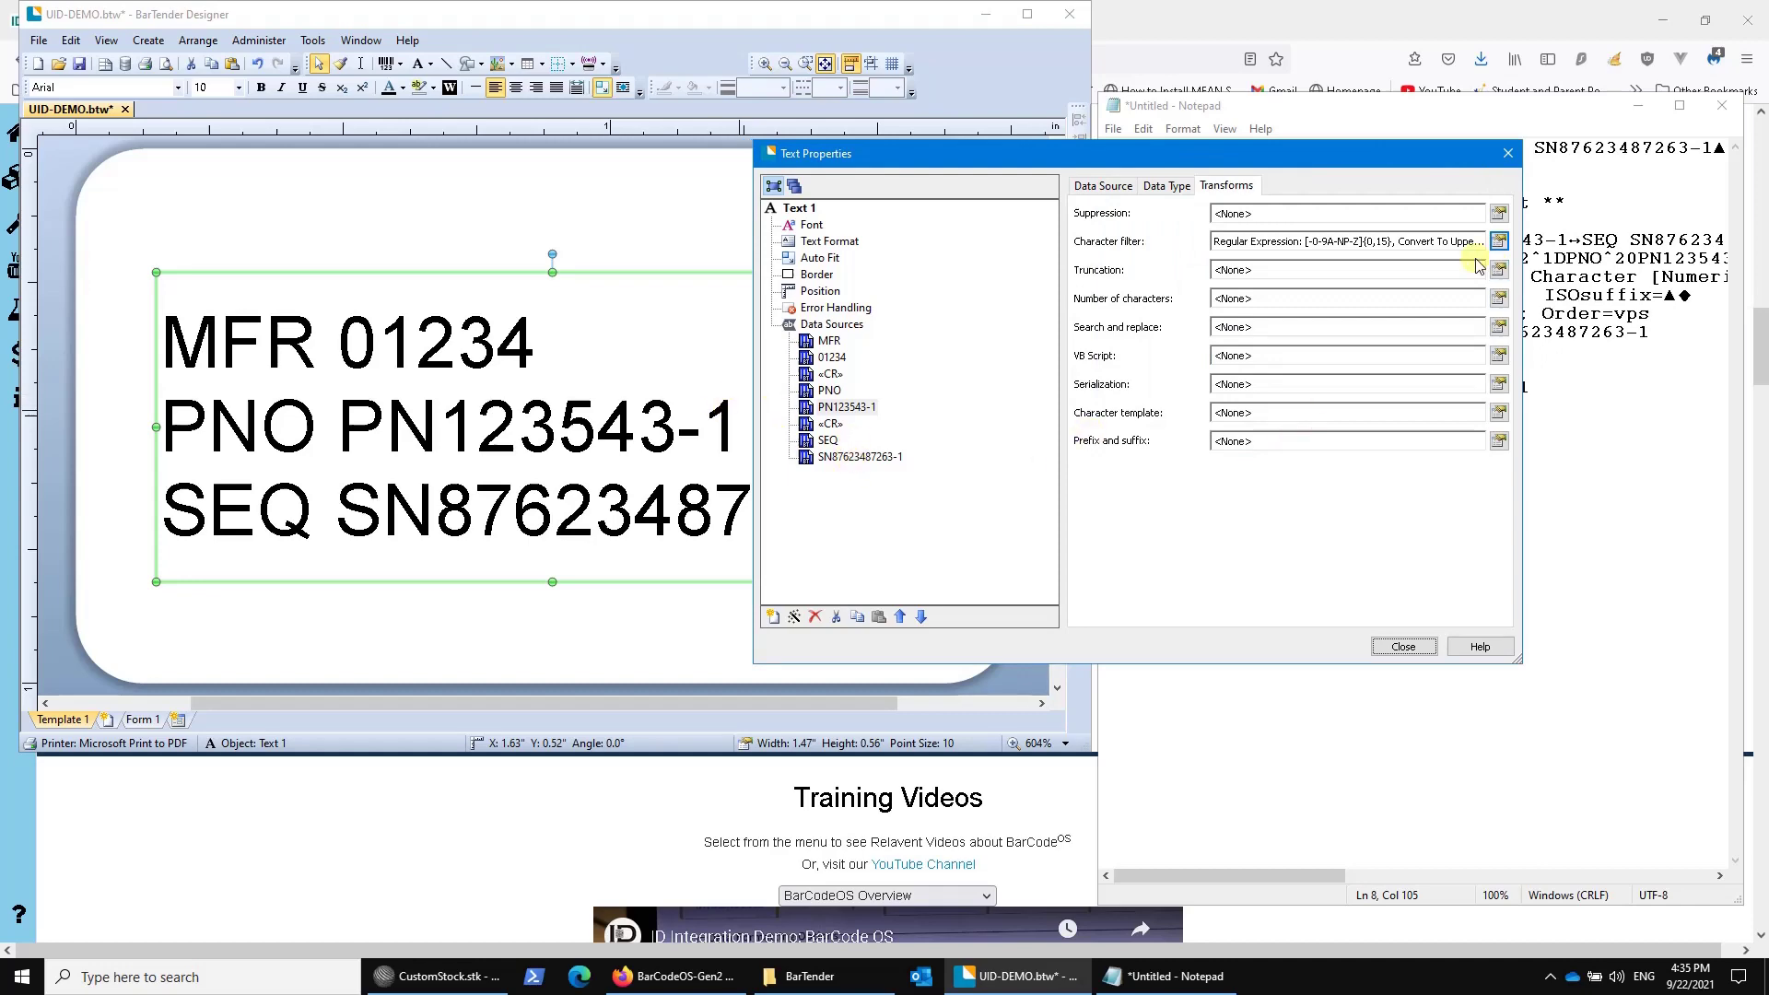
- Append a long string of digits and hyphens to the PN123543-1 embedded value
{"action": "left_click", "coordinate": [1402, 646]}
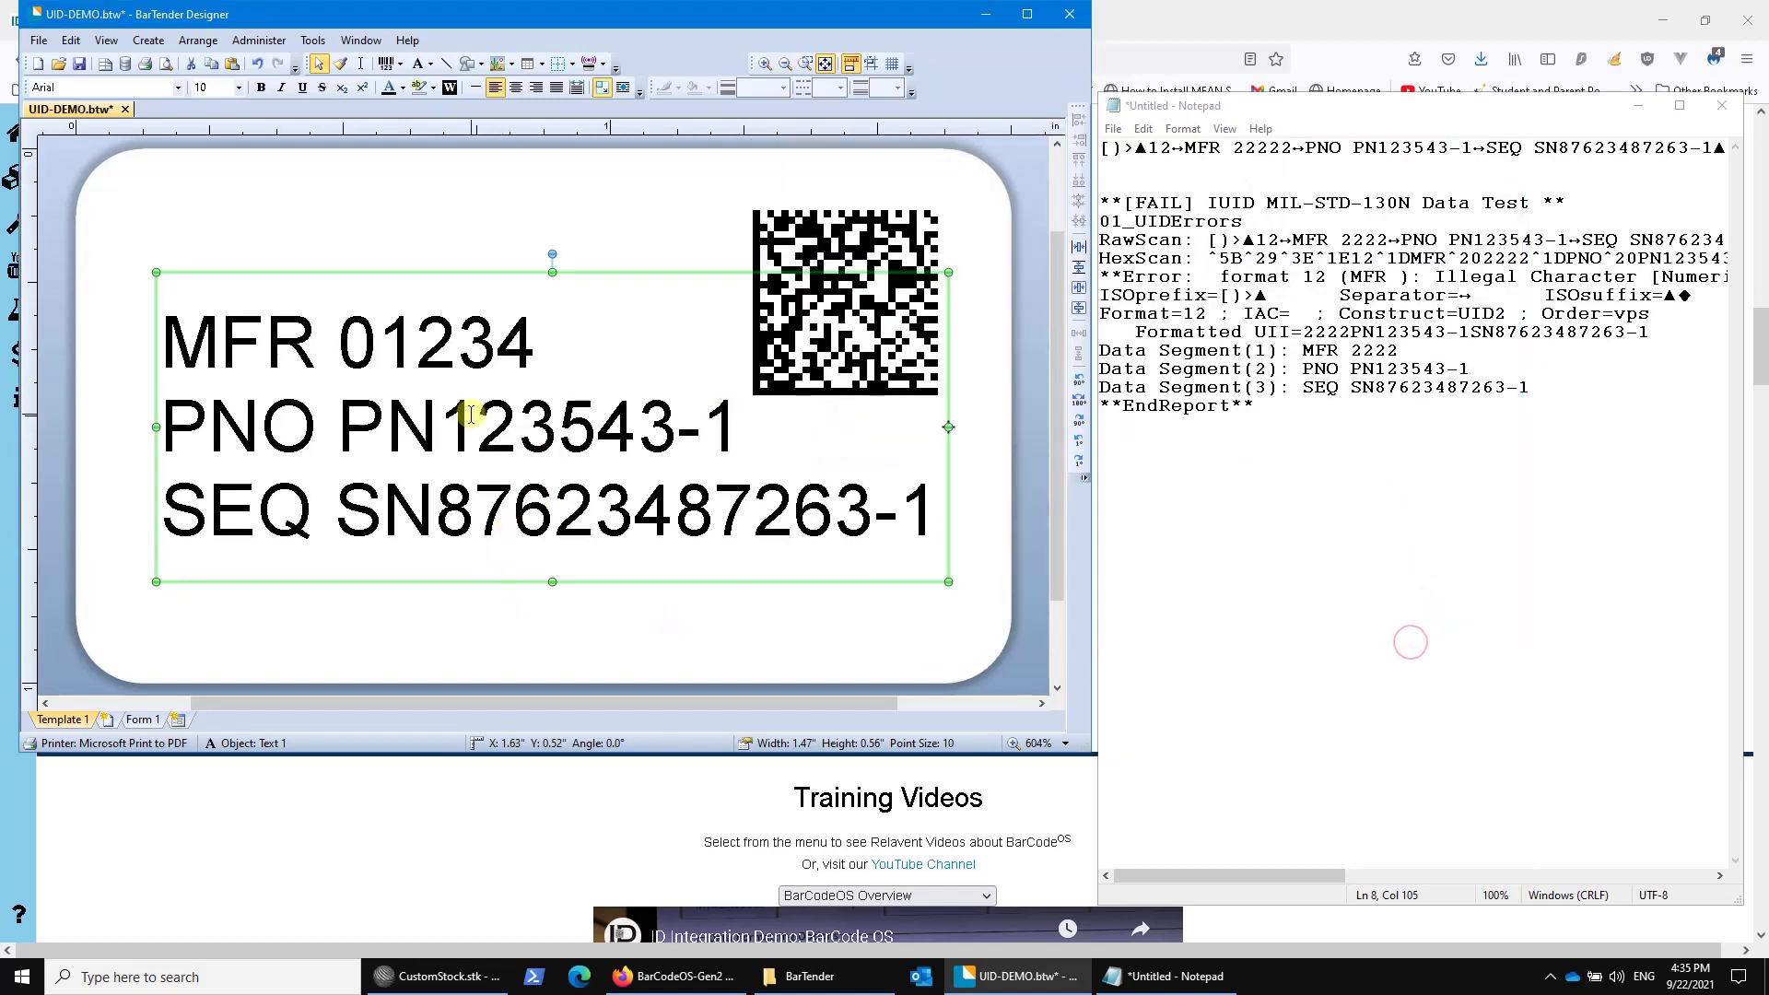
{"action": "double_click", "coordinate": [499, 274]}
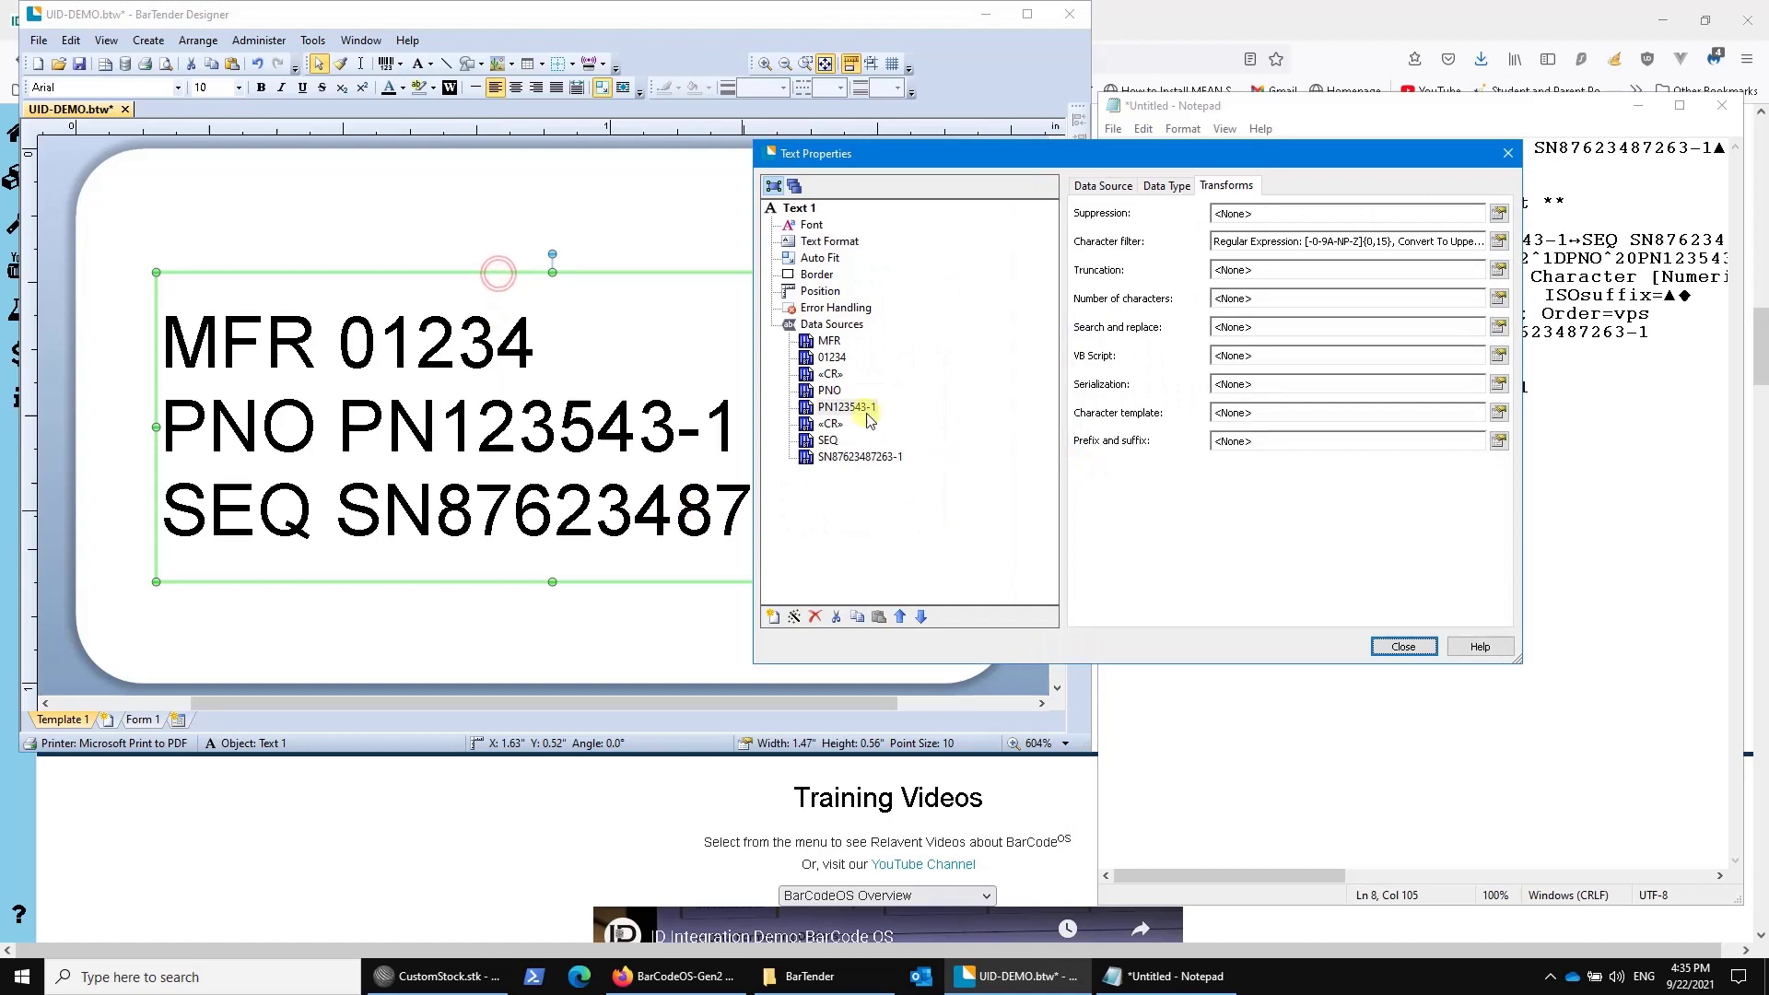
{"action": "left_click", "coordinate": [1096, 184]}
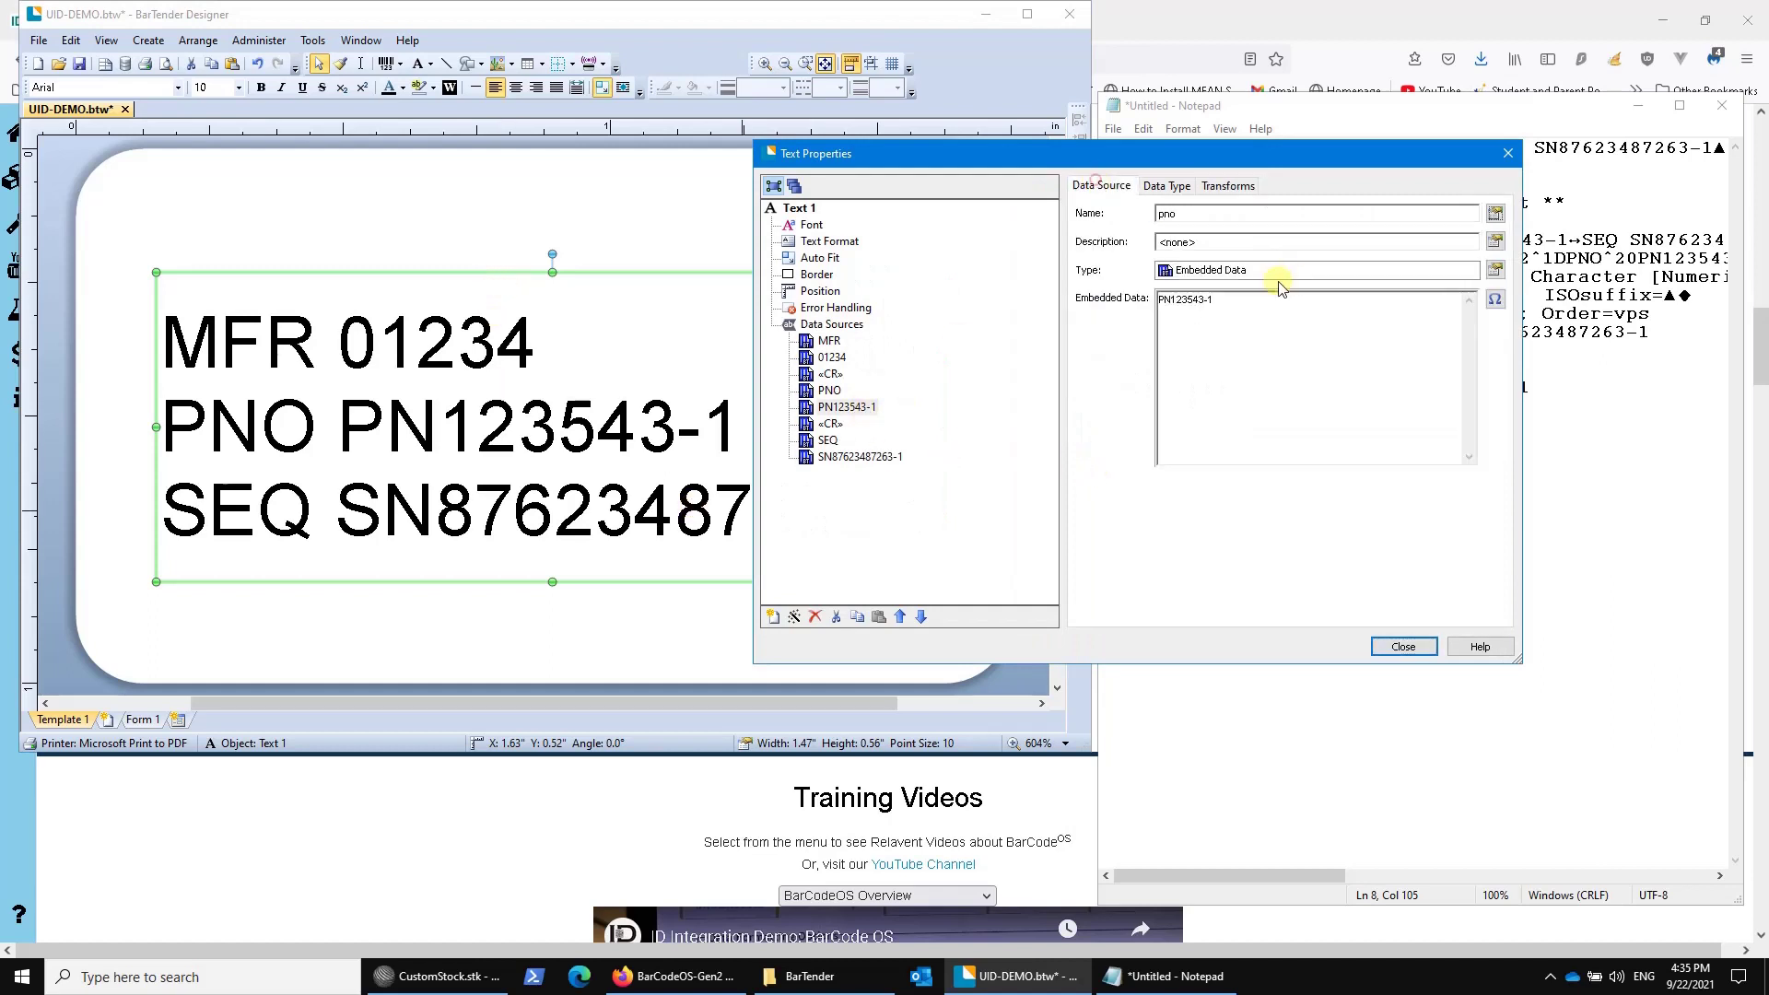
{"action": "left_click", "coordinate": [1234, 300]}
{"action": "type", "text": "023498-034850-9342580-9342985"}
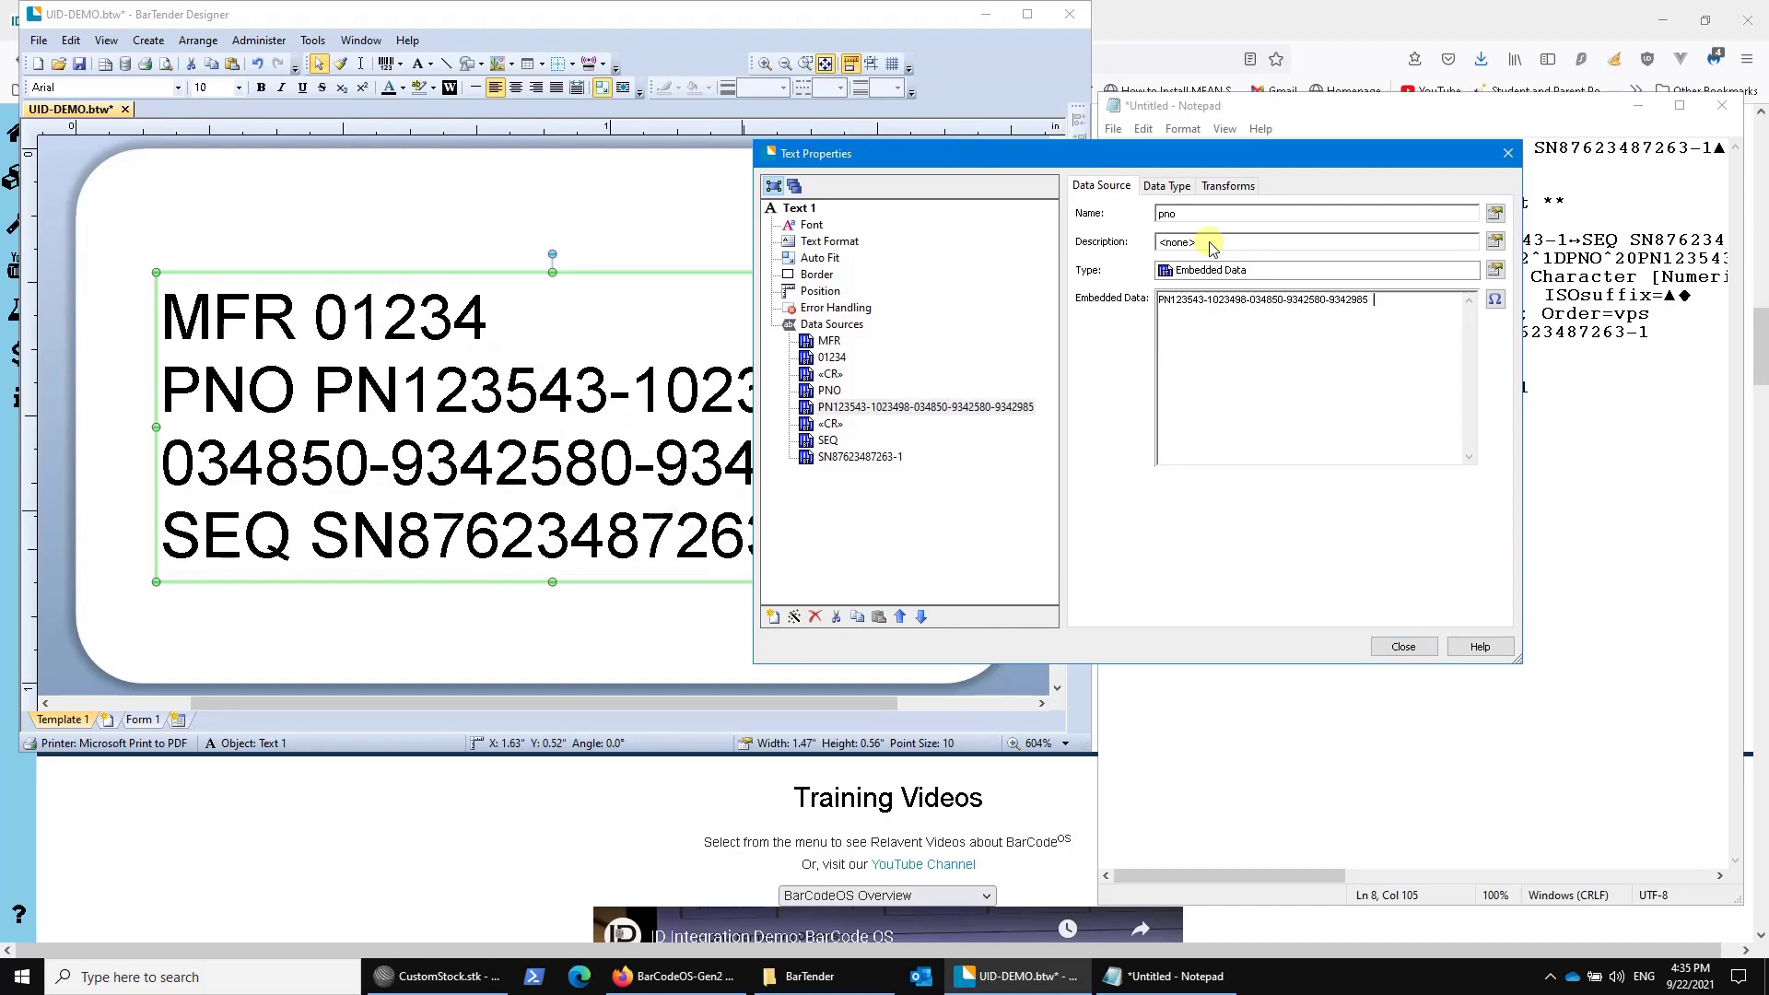
{"action": "type", "text": "0-9342850-934285-09342850-9328450-32845-0283465"}
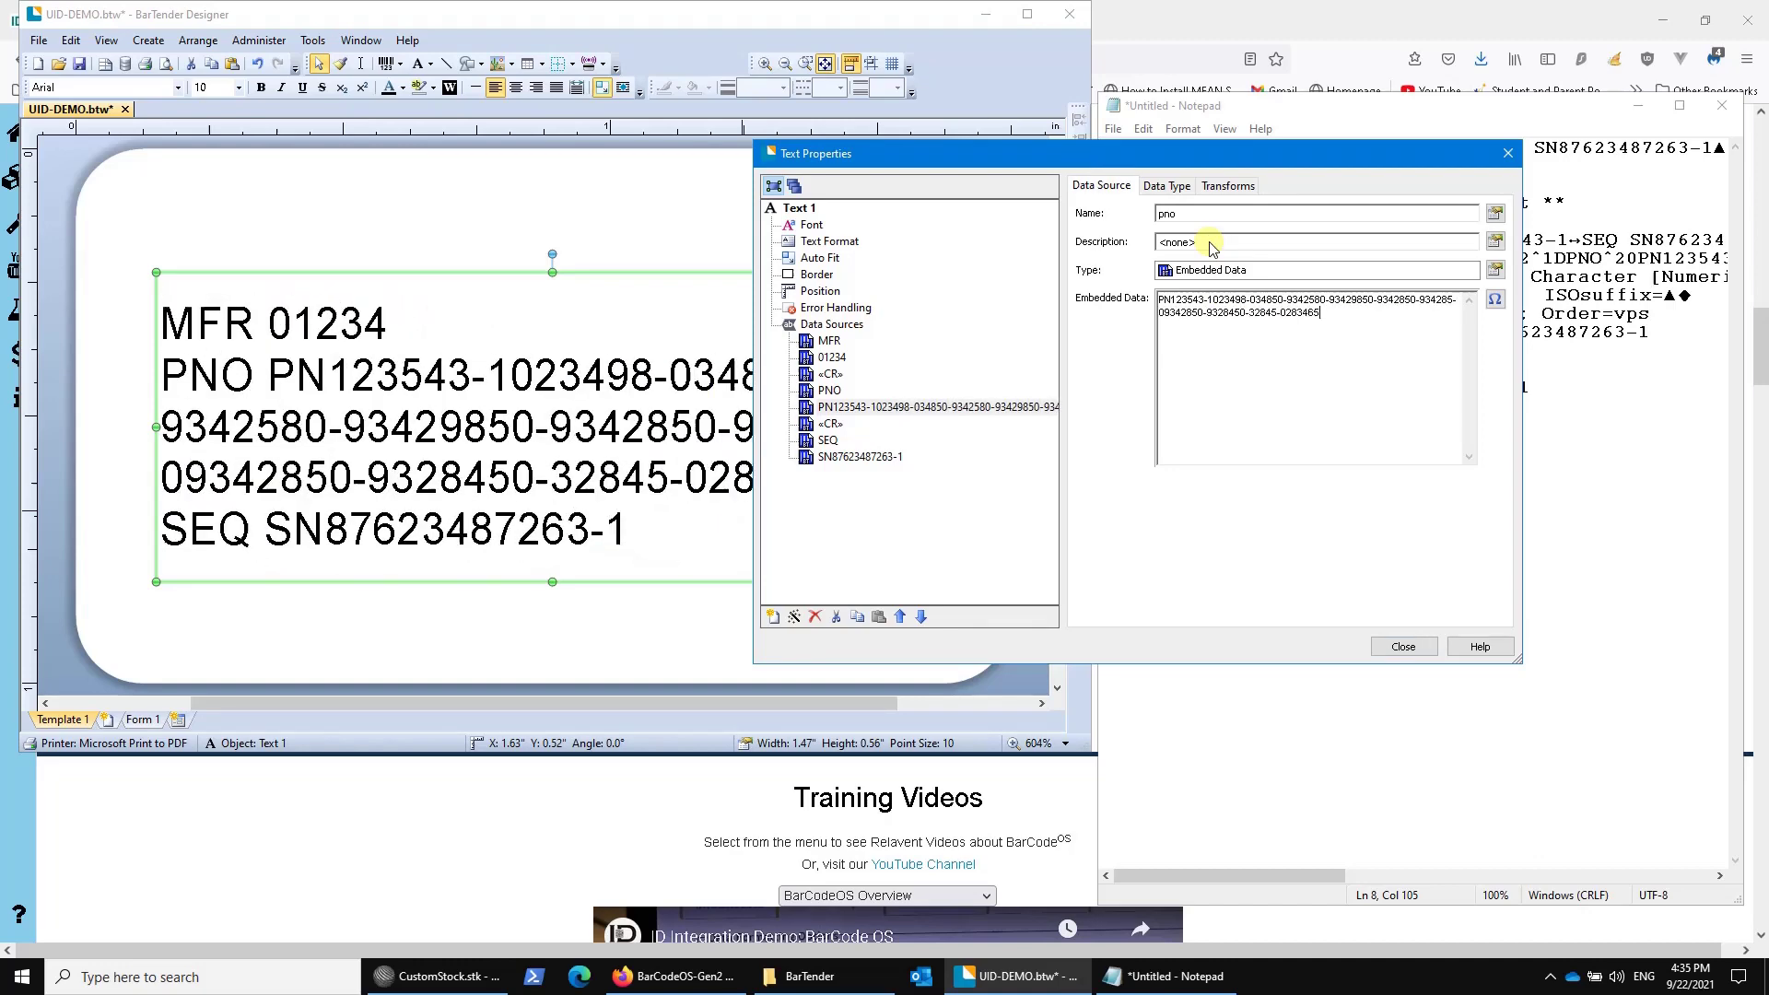
{"action": "left_click", "coordinate": [1400, 646]}
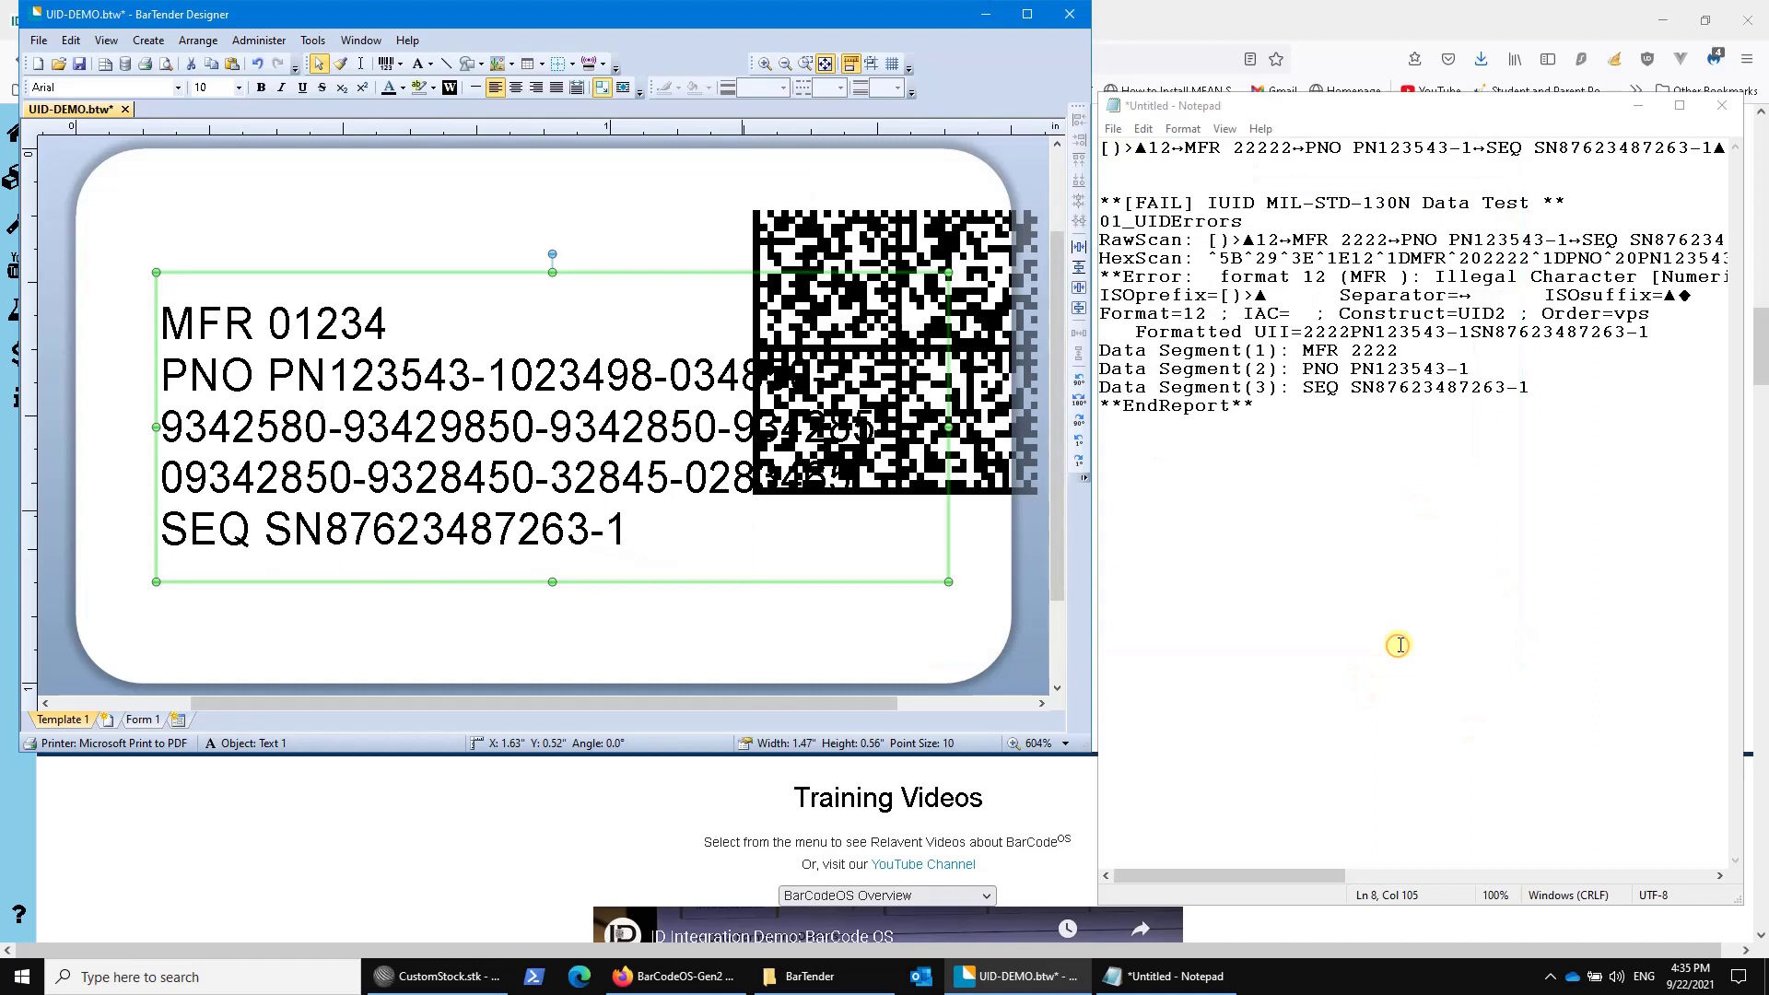
- Change the part-number filter's regular expression from {0,15} to {1,15}
{"action": "left_click", "coordinate": [850, 229]}
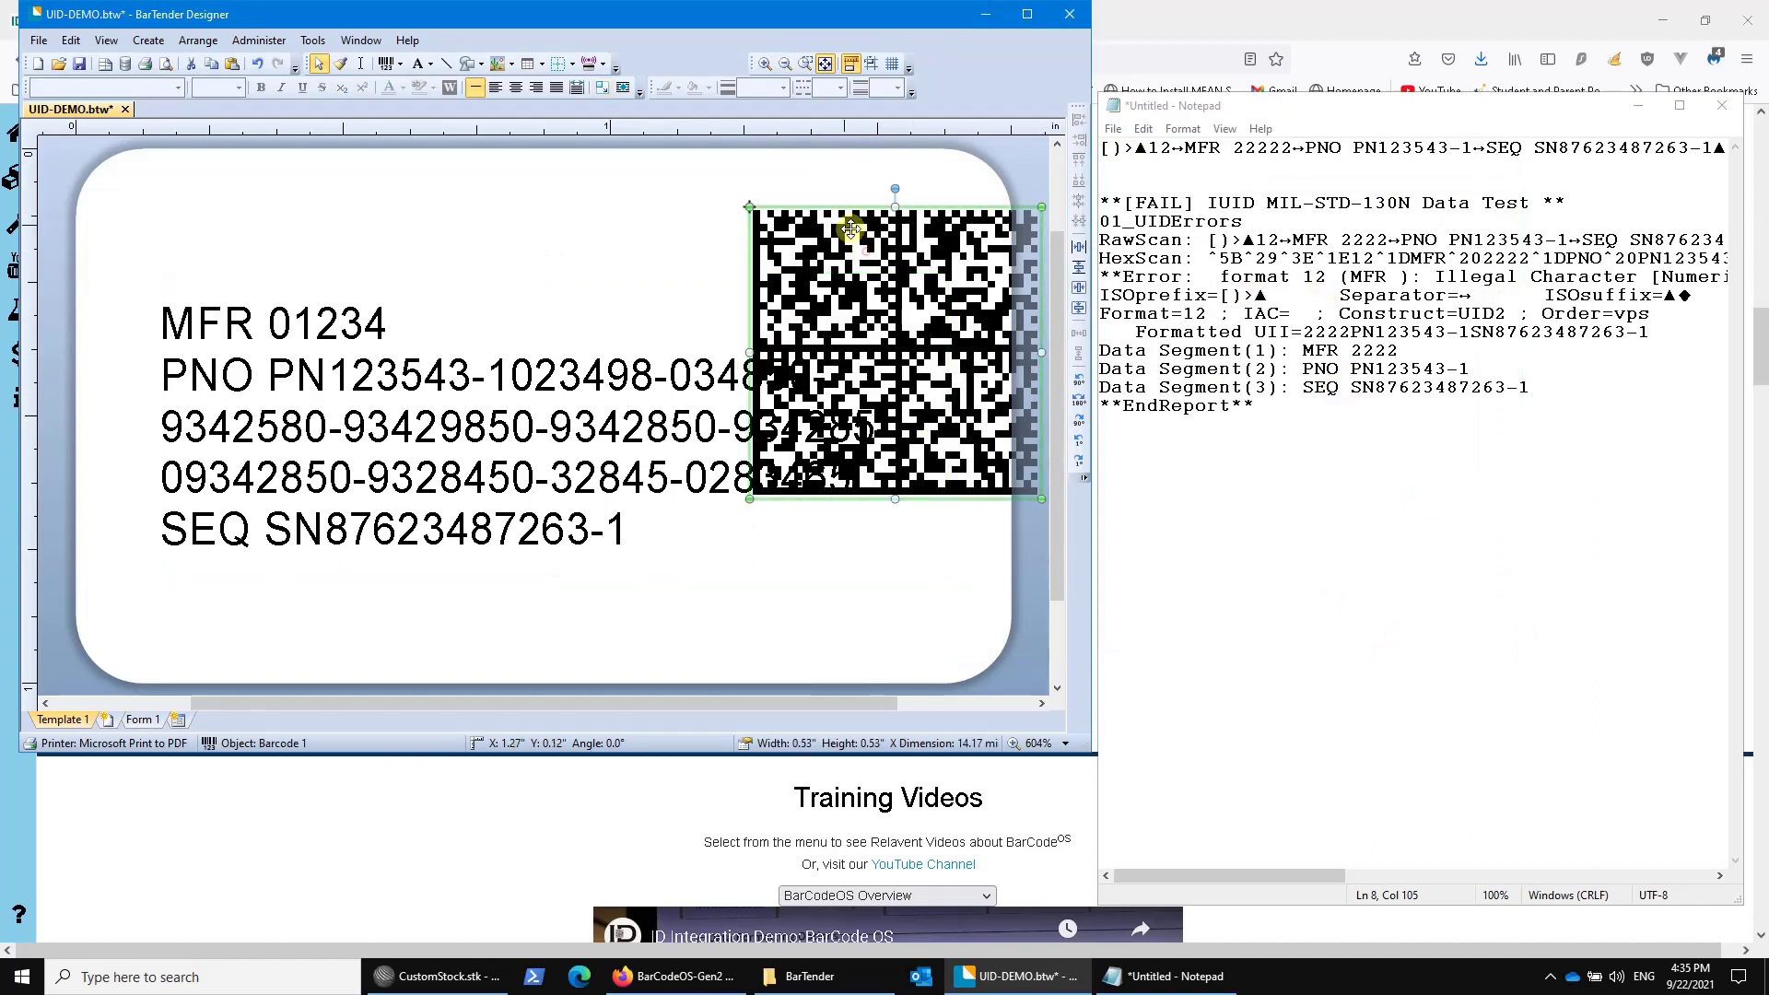
{"action": "left_click", "coordinate": [482, 224]}
{"action": "left_click", "coordinate": [387, 332]}
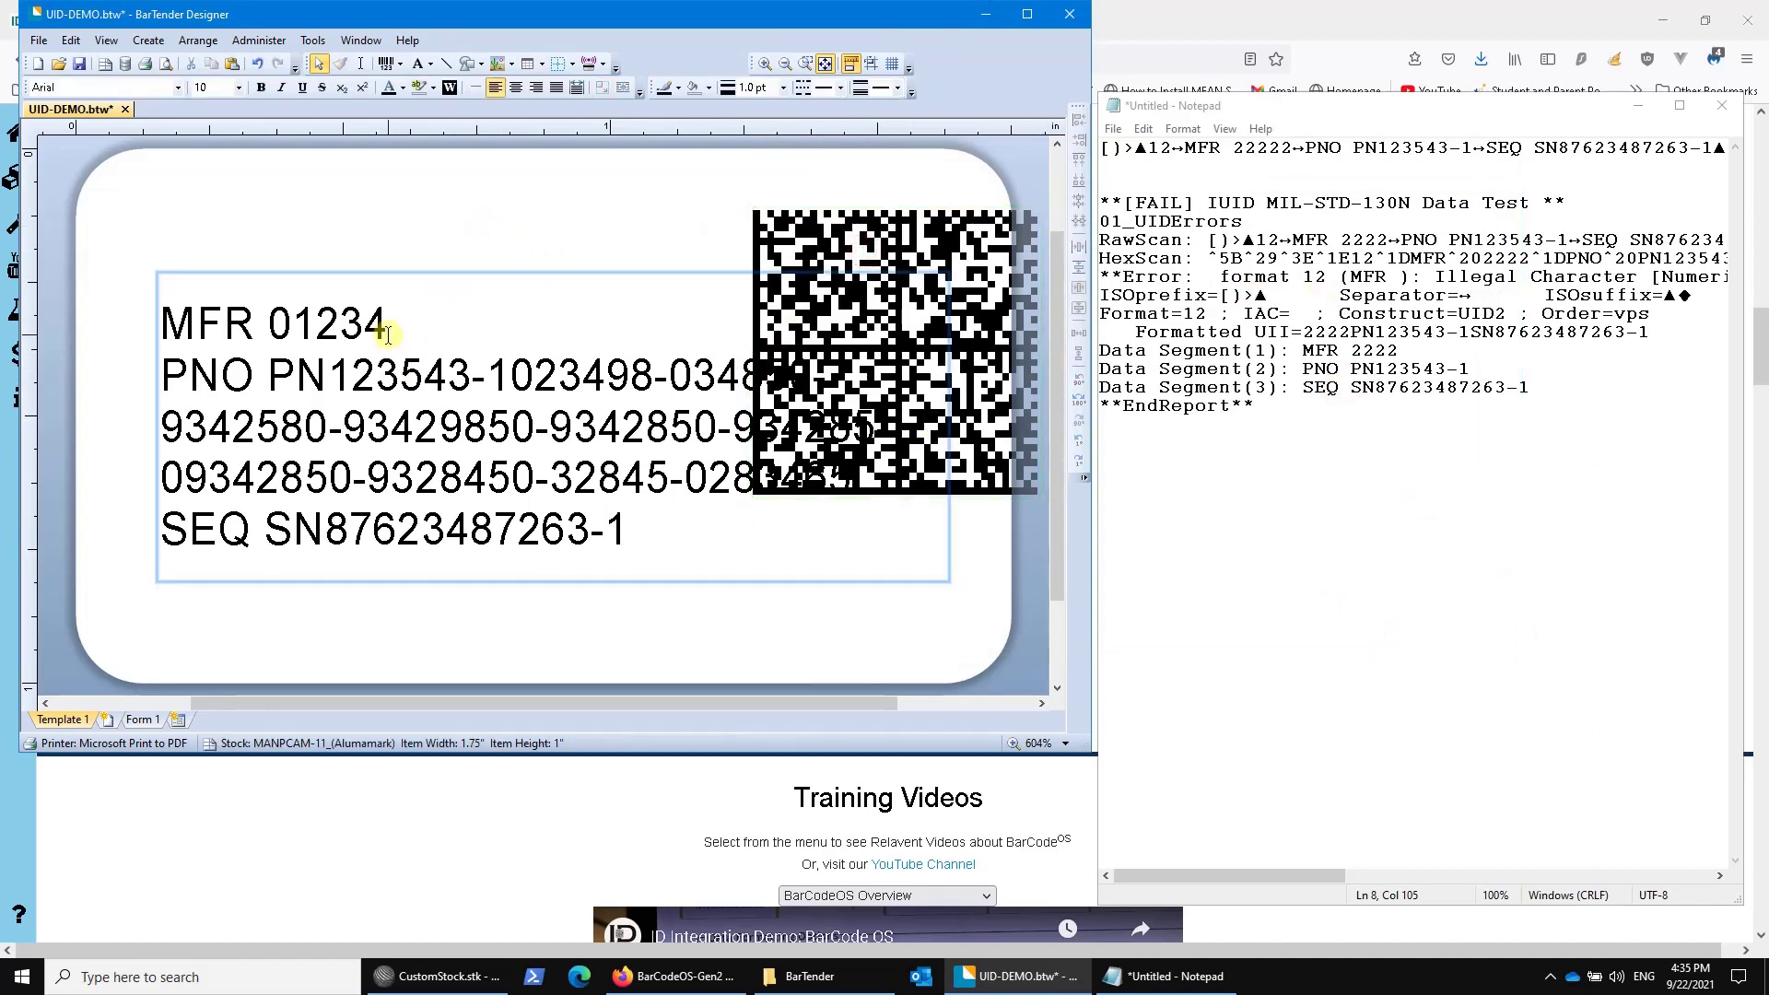
{"action": "double_click", "coordinate": [408, 273]}
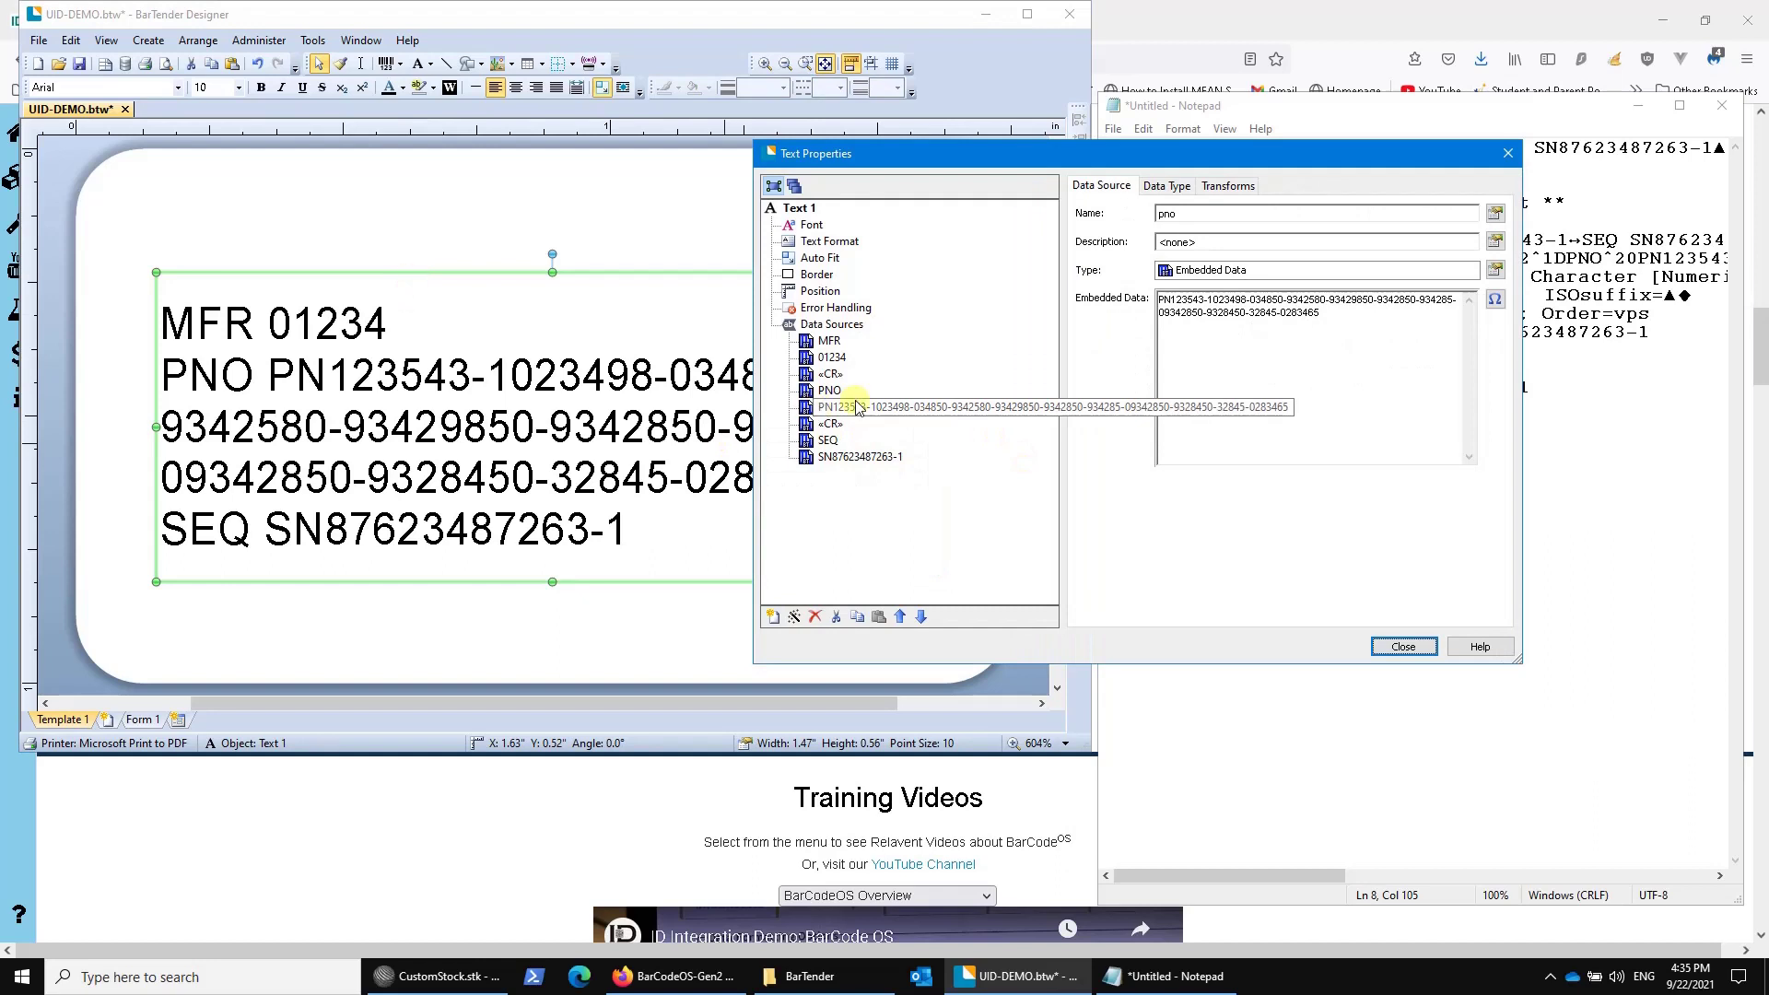
{"action": "left_click", "coordinate": [1234, 185]}
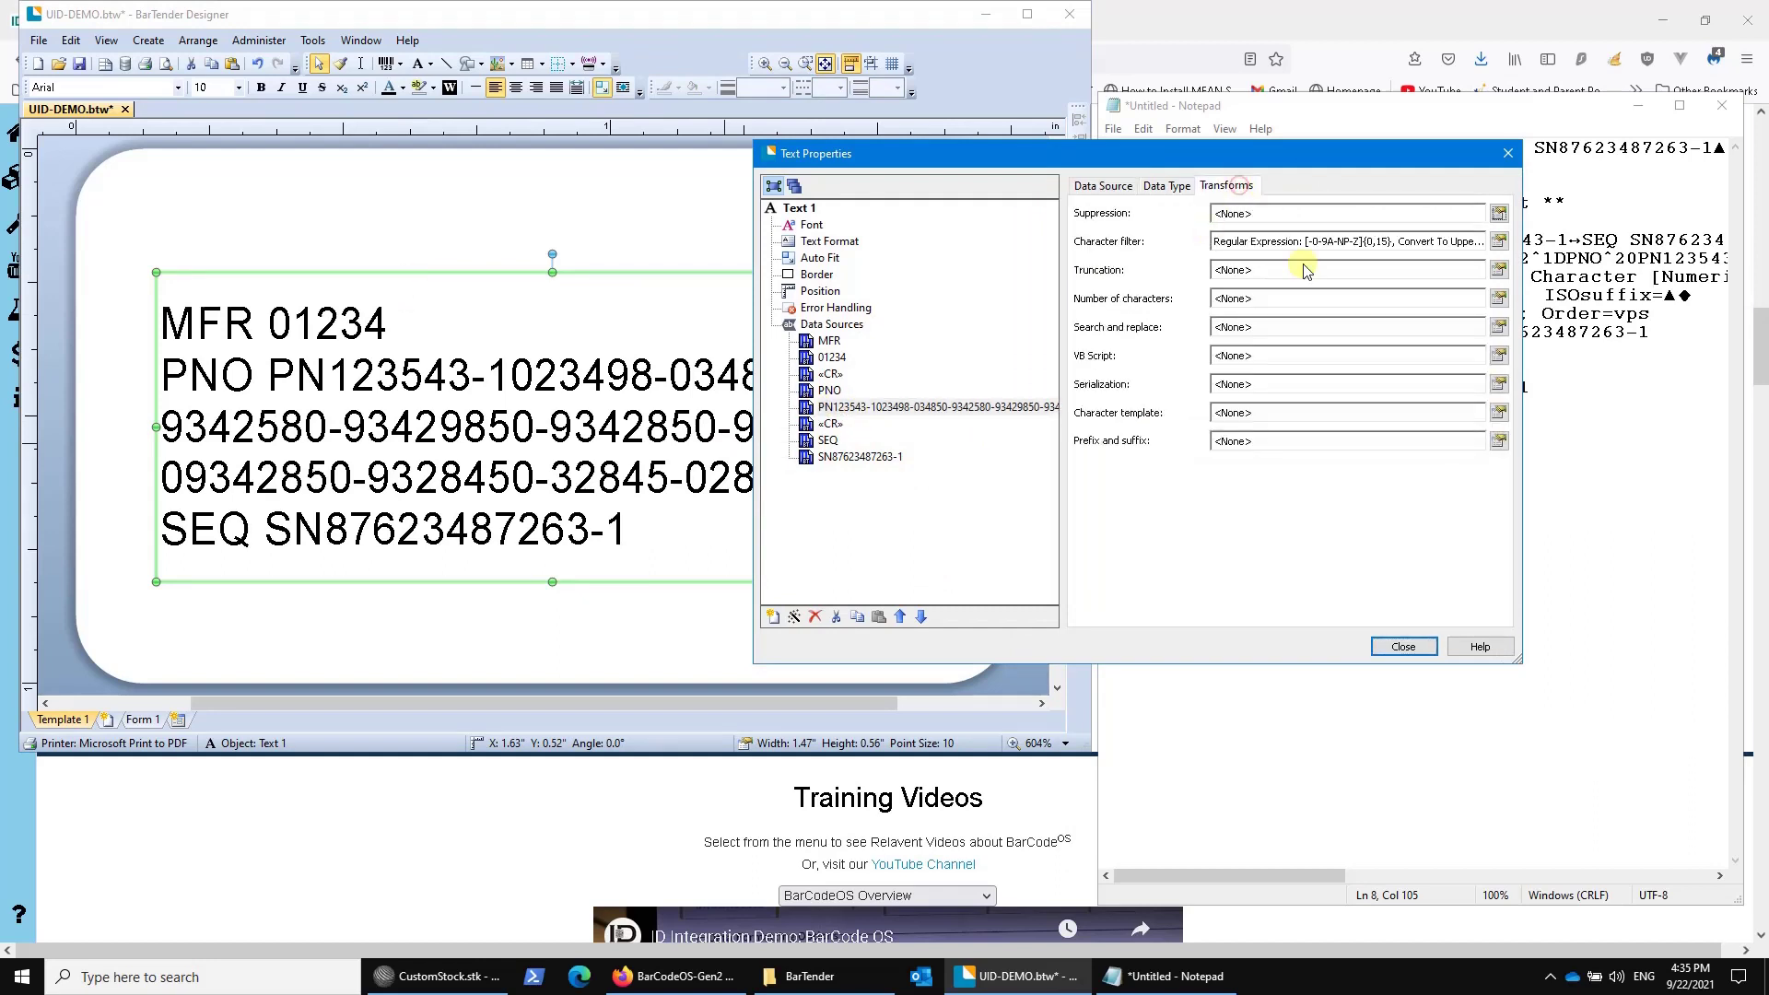
{"action": "left_click", "coordinate": [1499, 242]}
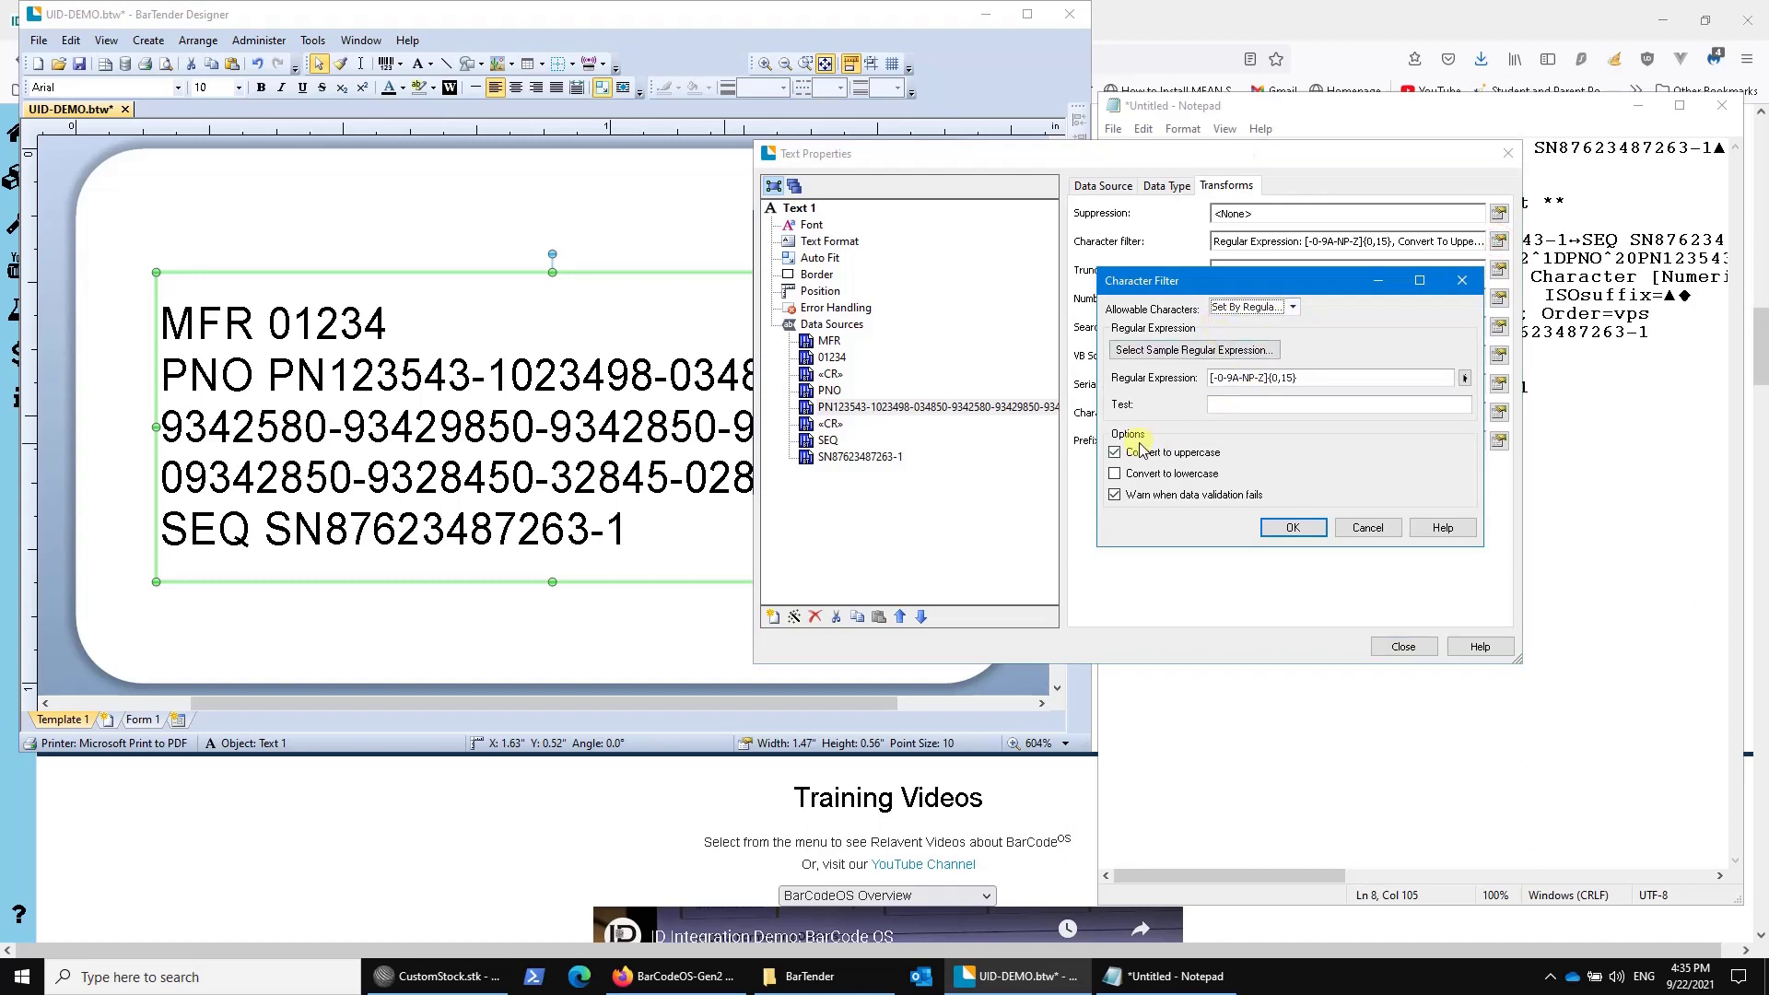
{"action": "left_click", "coordinate": [1279, 377]}
{"action": "key", "text": "shift+Right"}
{"action": "type", "text": "1,"}
{"action": "left_click", "coordinate": [1292, 528]}
{"action": "left_click", "coordinate": [638, 426]}
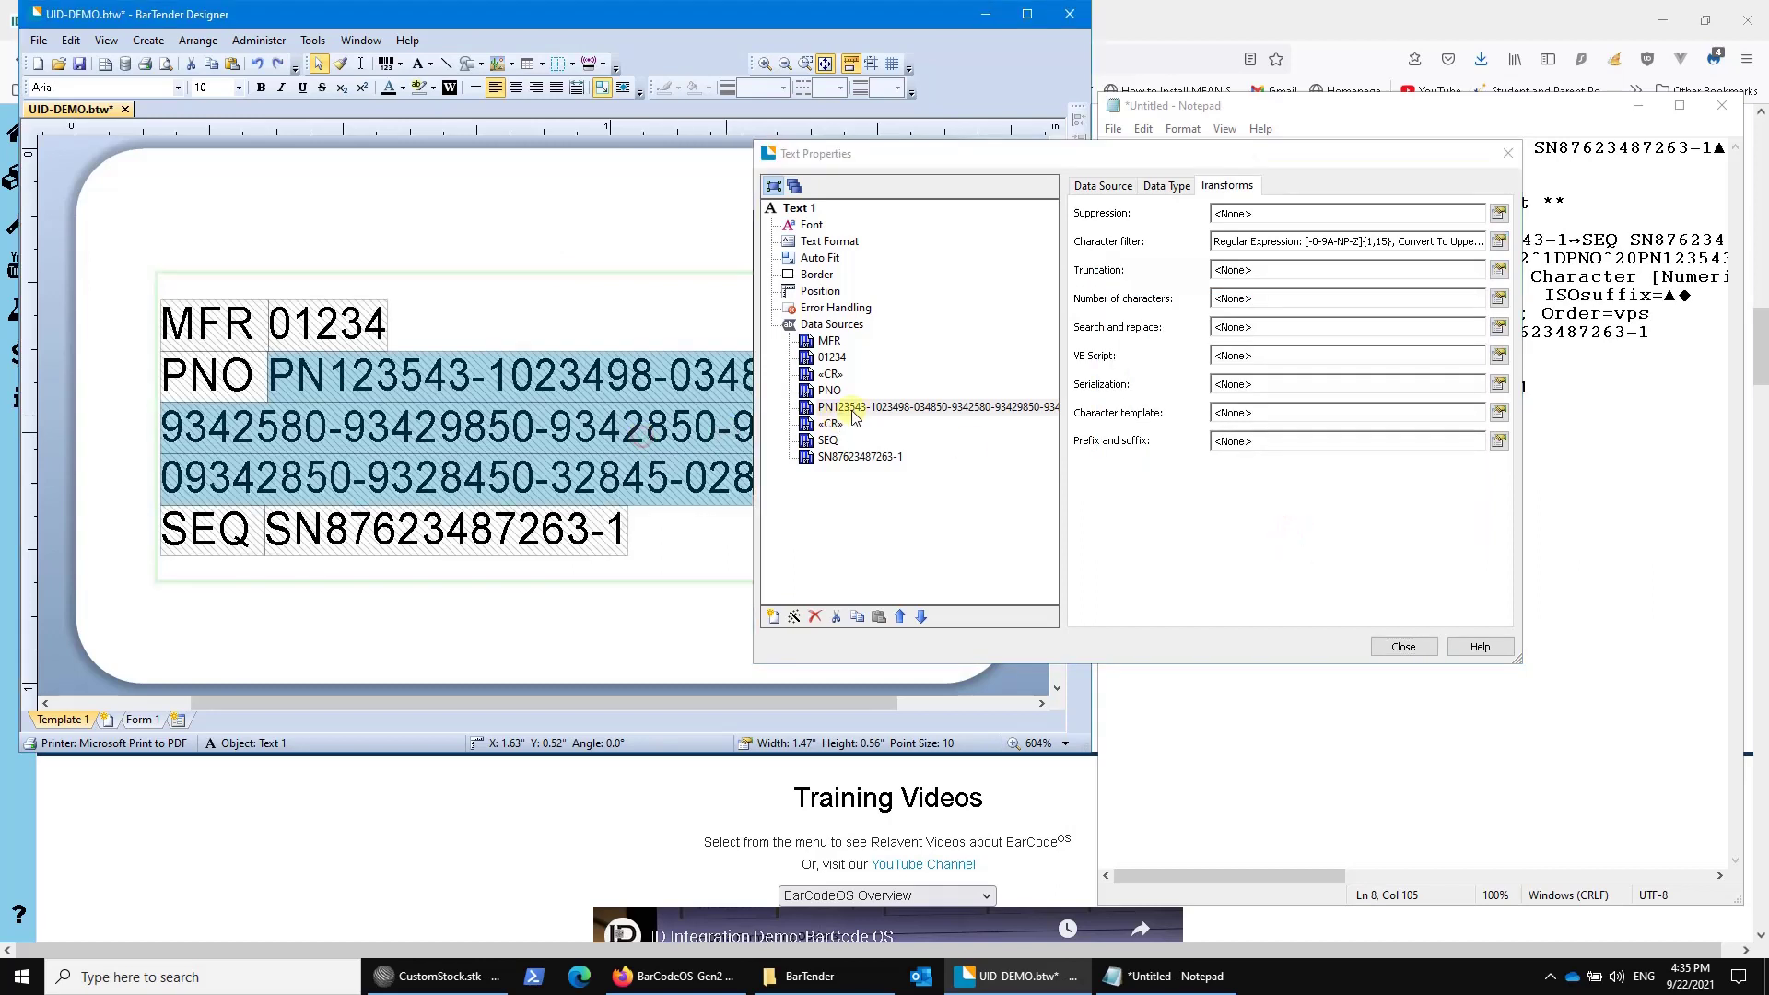
{"action": "left_click", "coordinate": [1403, 645]}
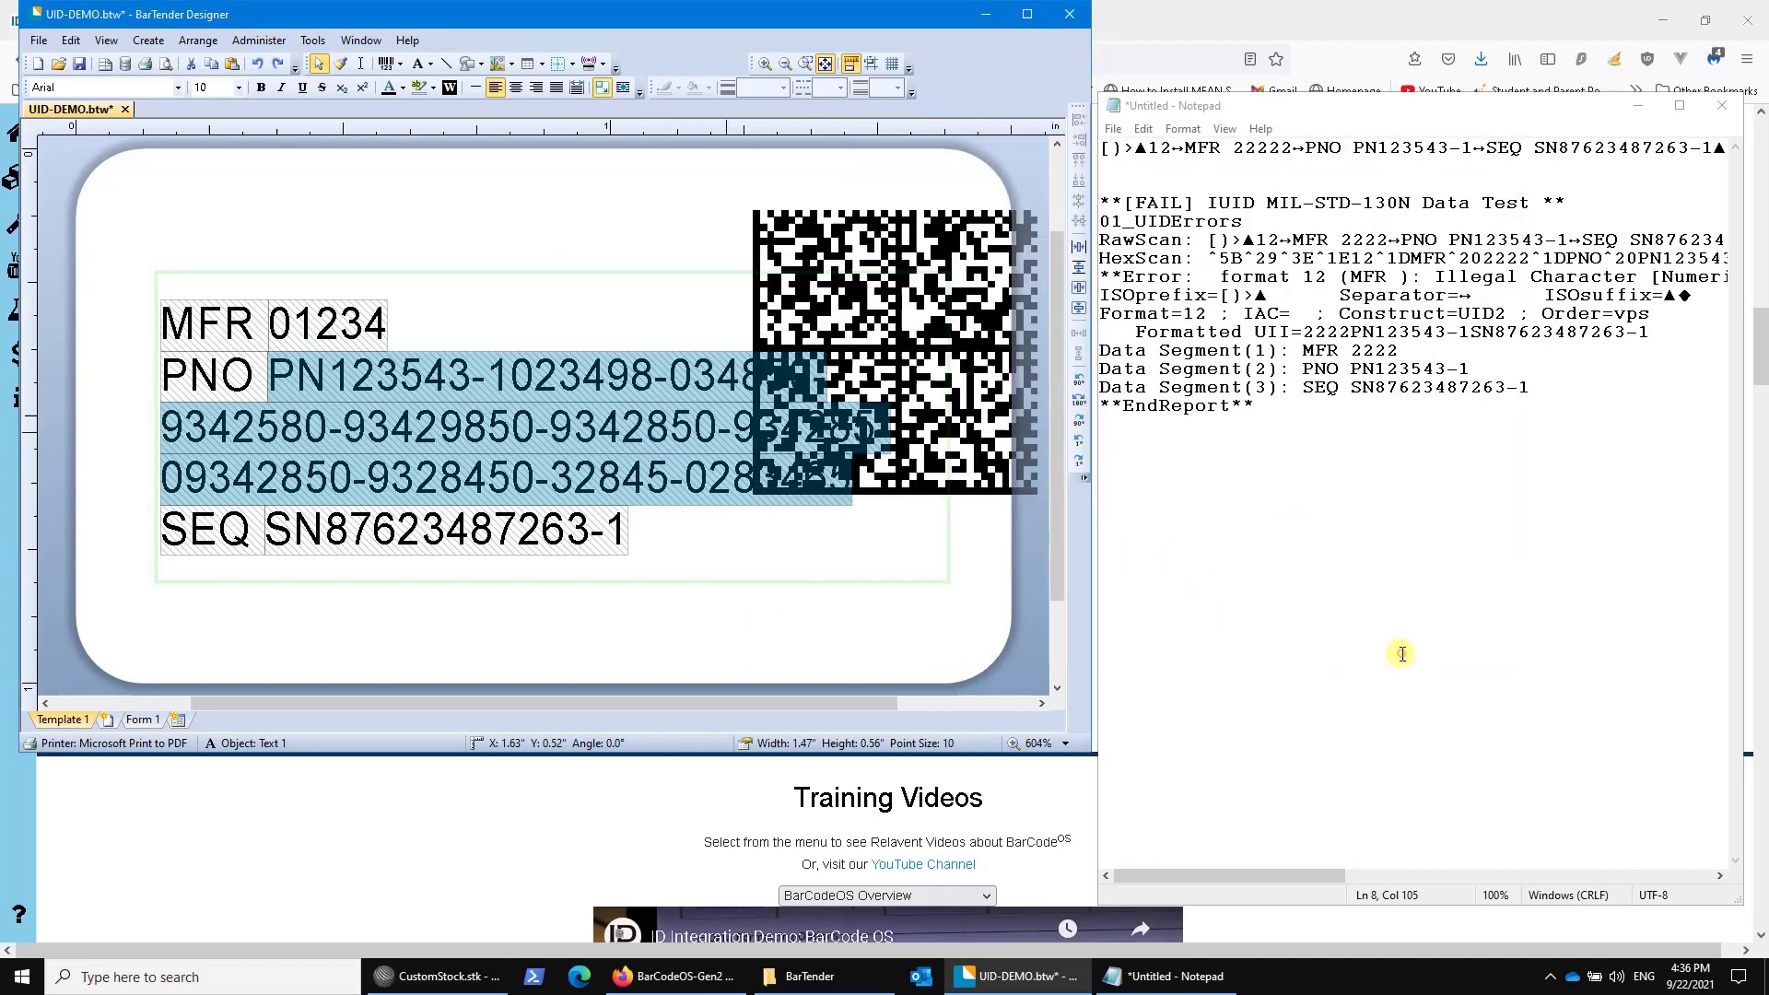
{"action": "left_click", "coordinate": [145, 64]}
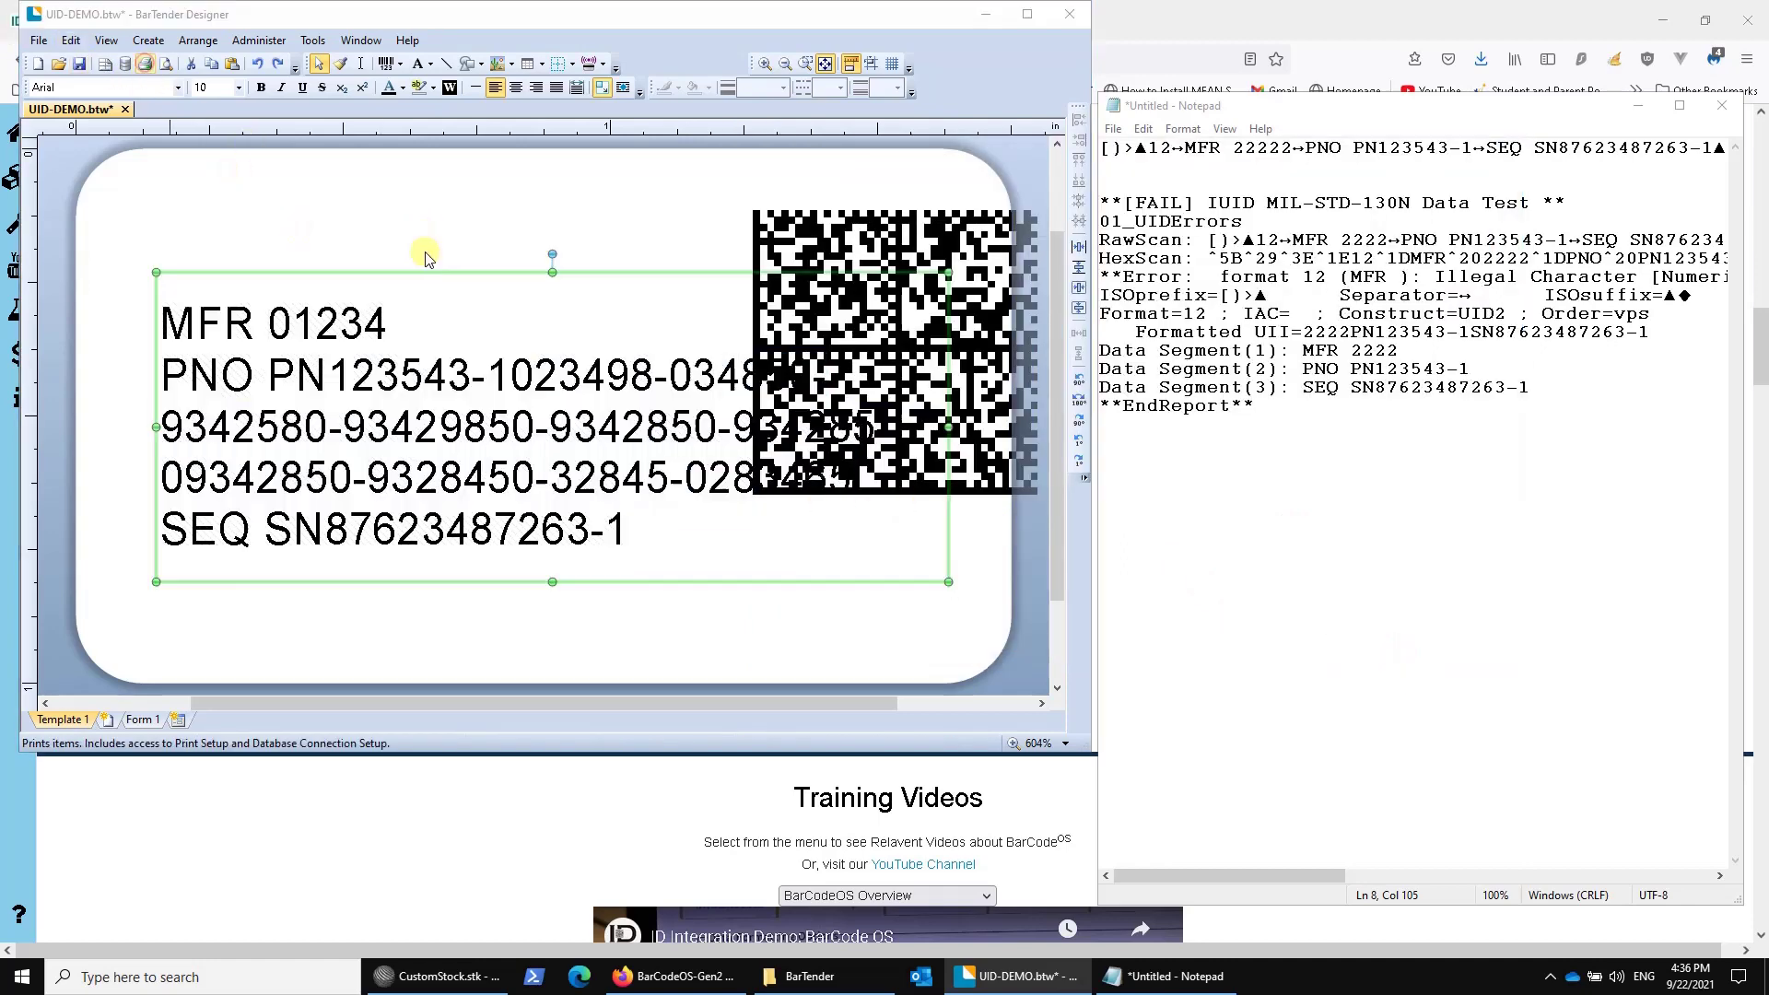
{"action": "left_click", "coordinate": [527, 585]}
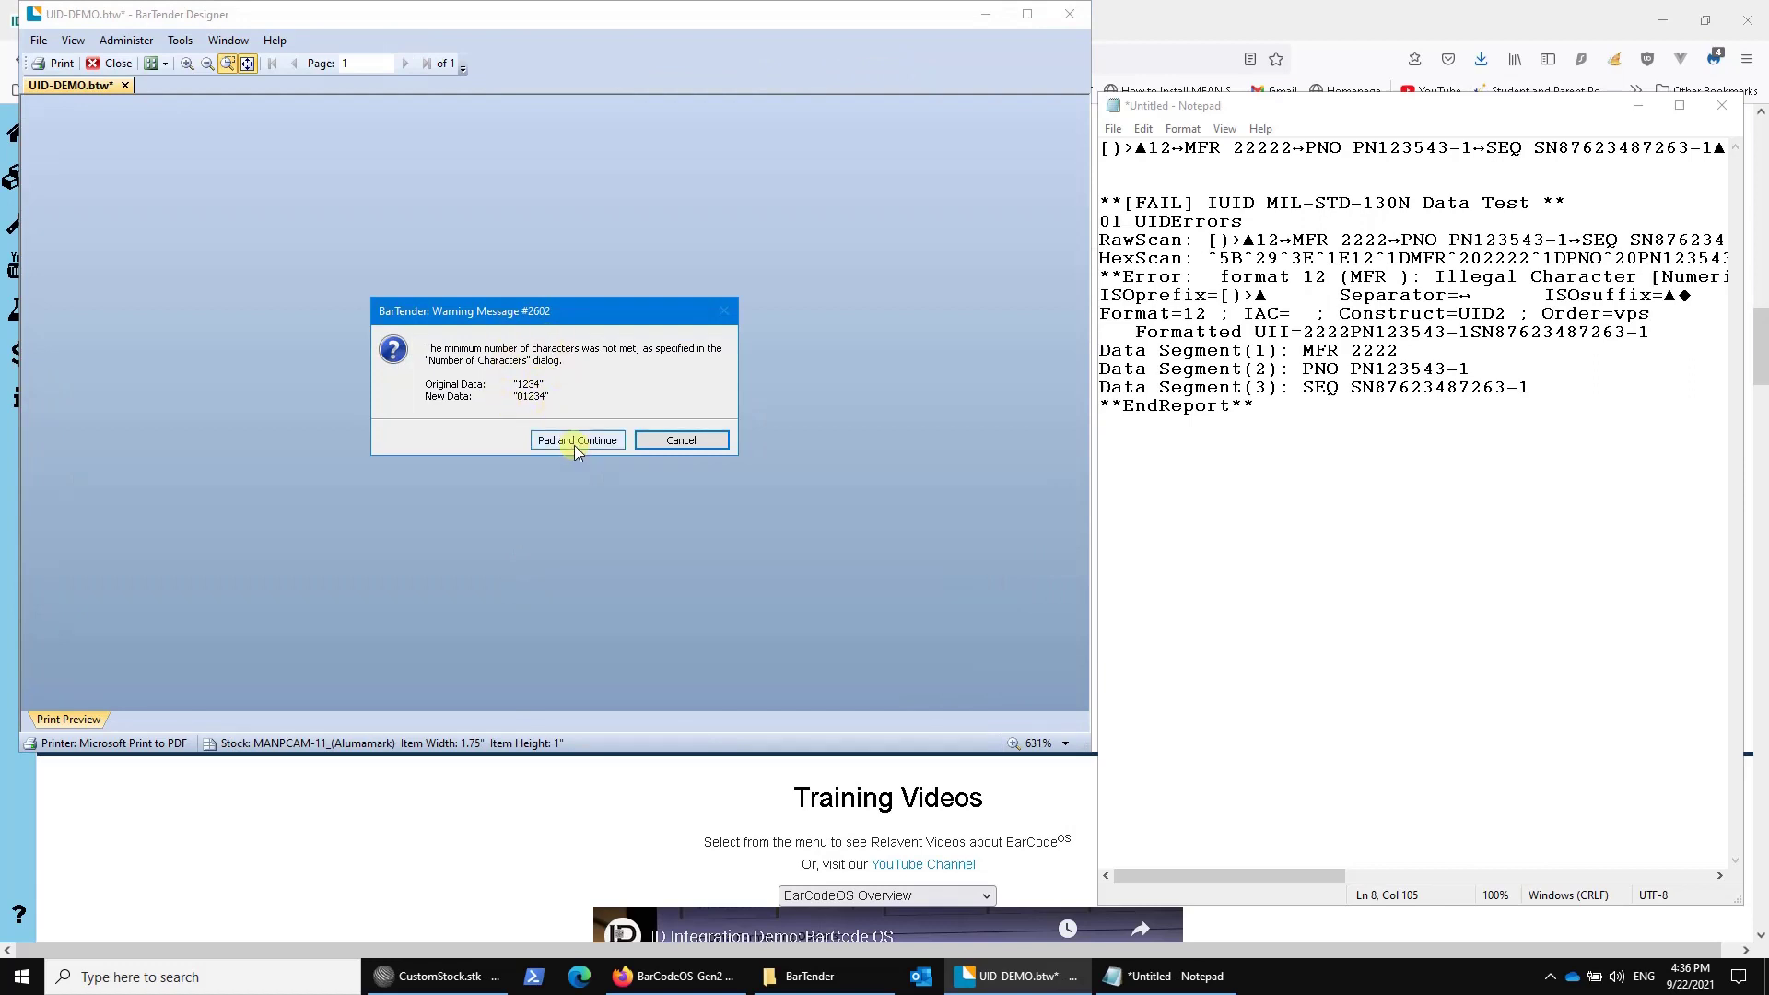
{"action": "left_click", "coordinate": [573, 441]}
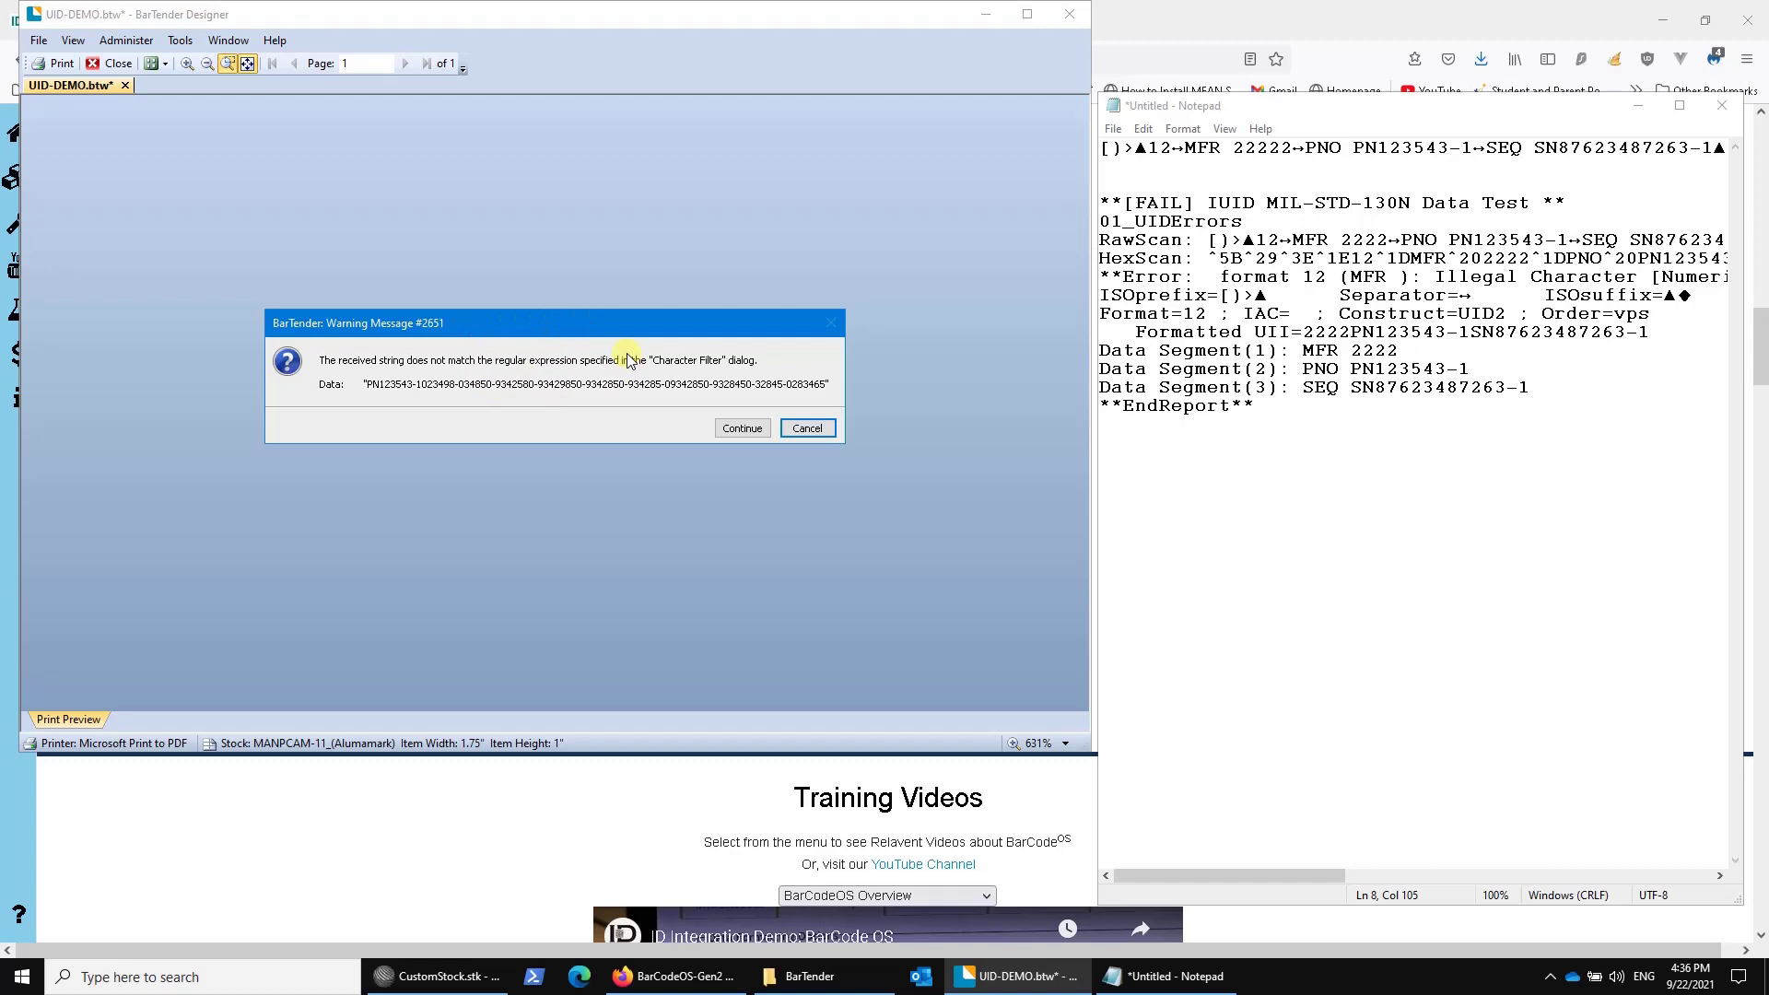
{"action": "left_click", "coordinate": [807, 428]}
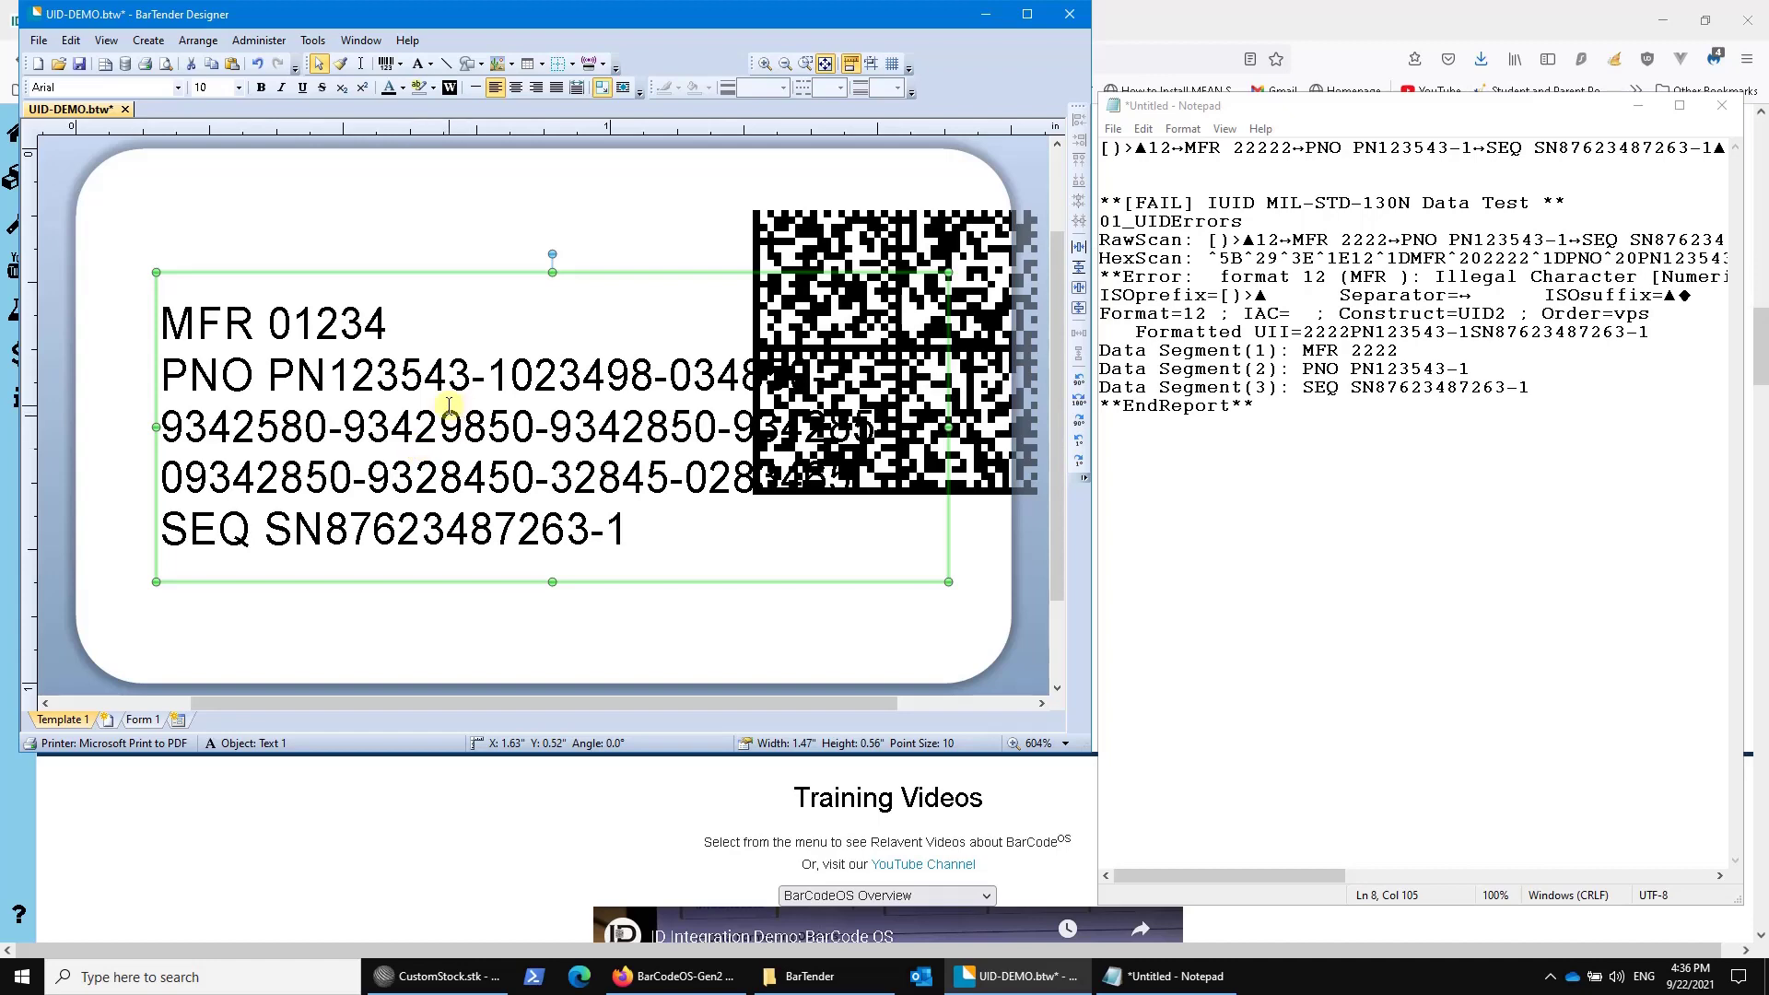
- Select the long PNO value and show its transforms: regex [-0-9A-NP-Z]{1,15} with uppercase conversion
{"action": "left_click", "coordinate": [282, 393]}
{"action": "left_click_drag", "start_coordinate": [282, 394], "coordinate": [470, 480]}
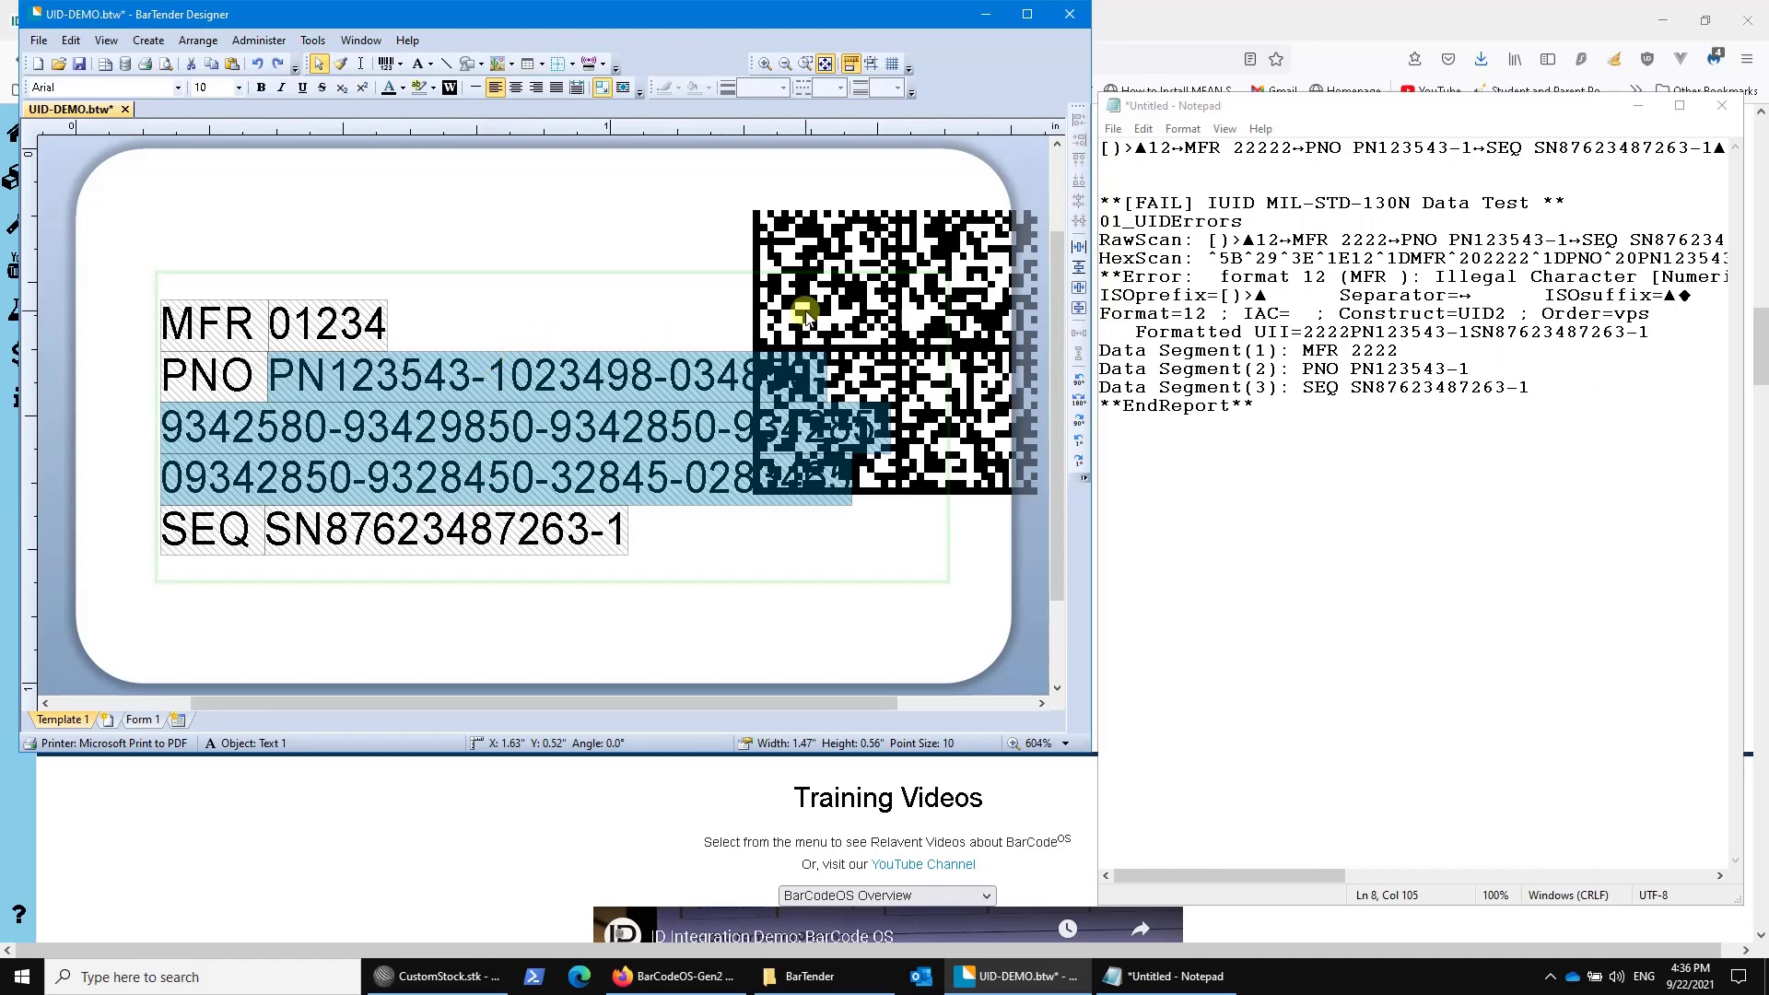
{"action": "double_click", "coordinate": [386, 276]}
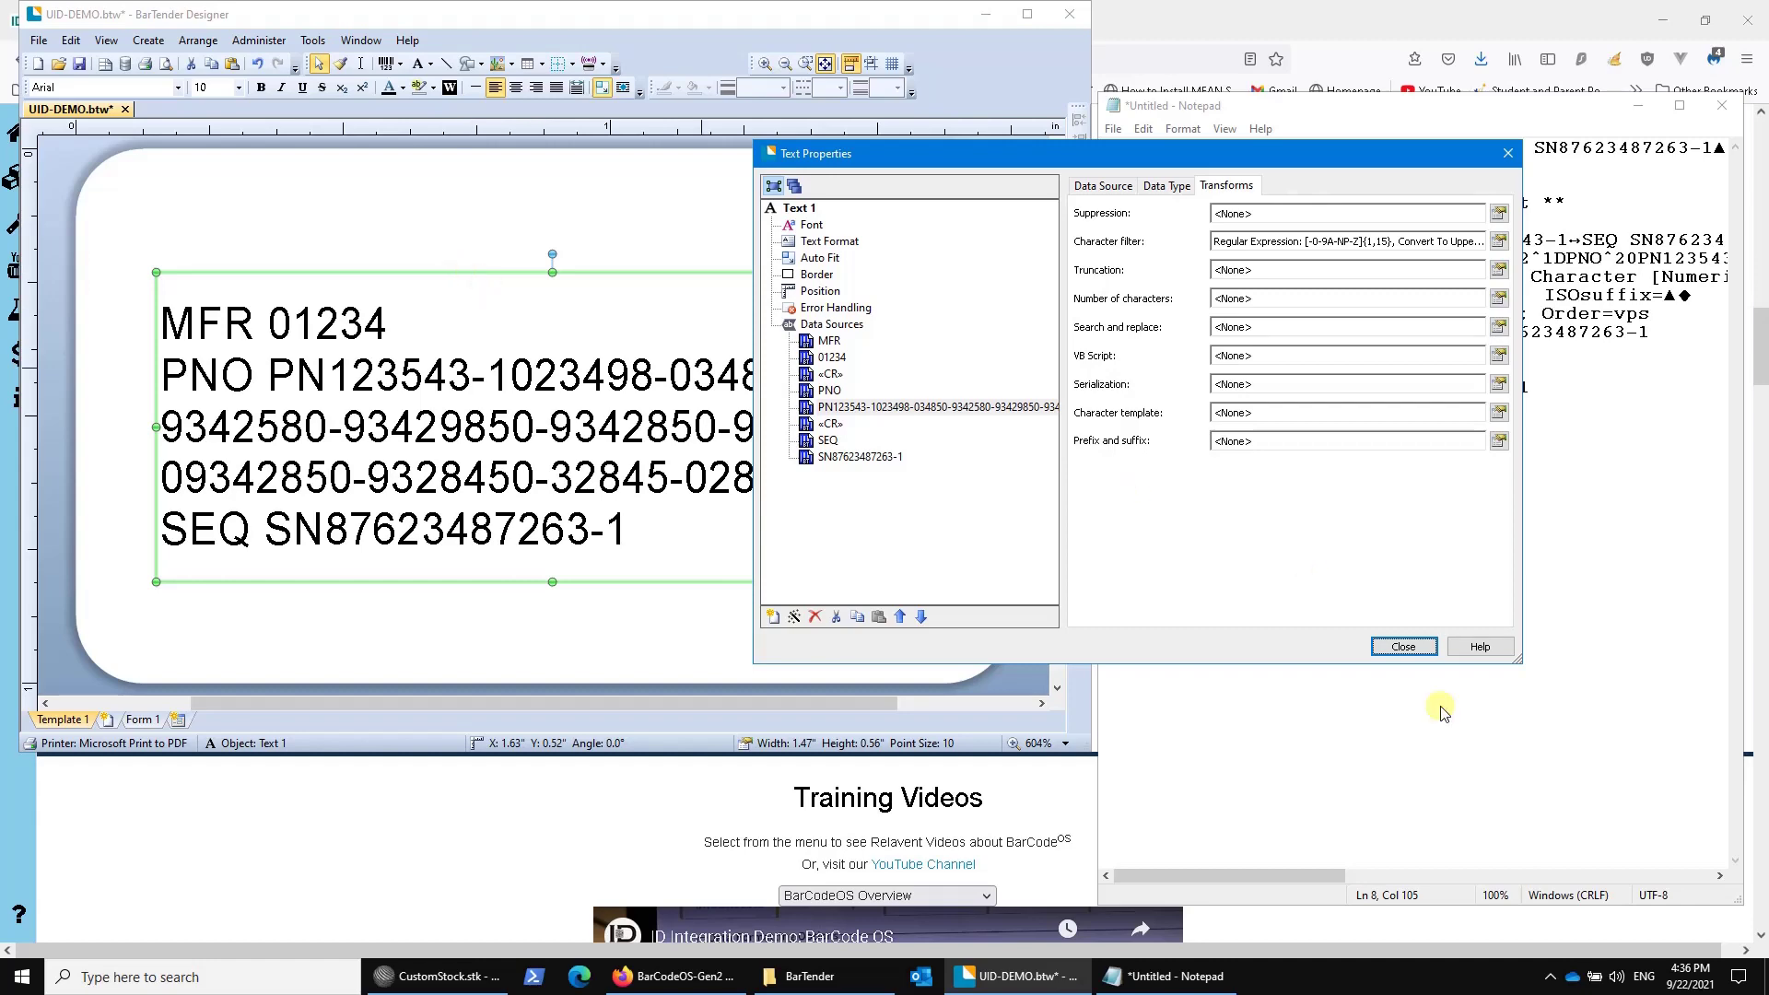
- Trim the PNO embedded data after PN123543- and end it with 345, giving PN123543-345
{"action": "left_click", "coordinate": [1403, 646]}
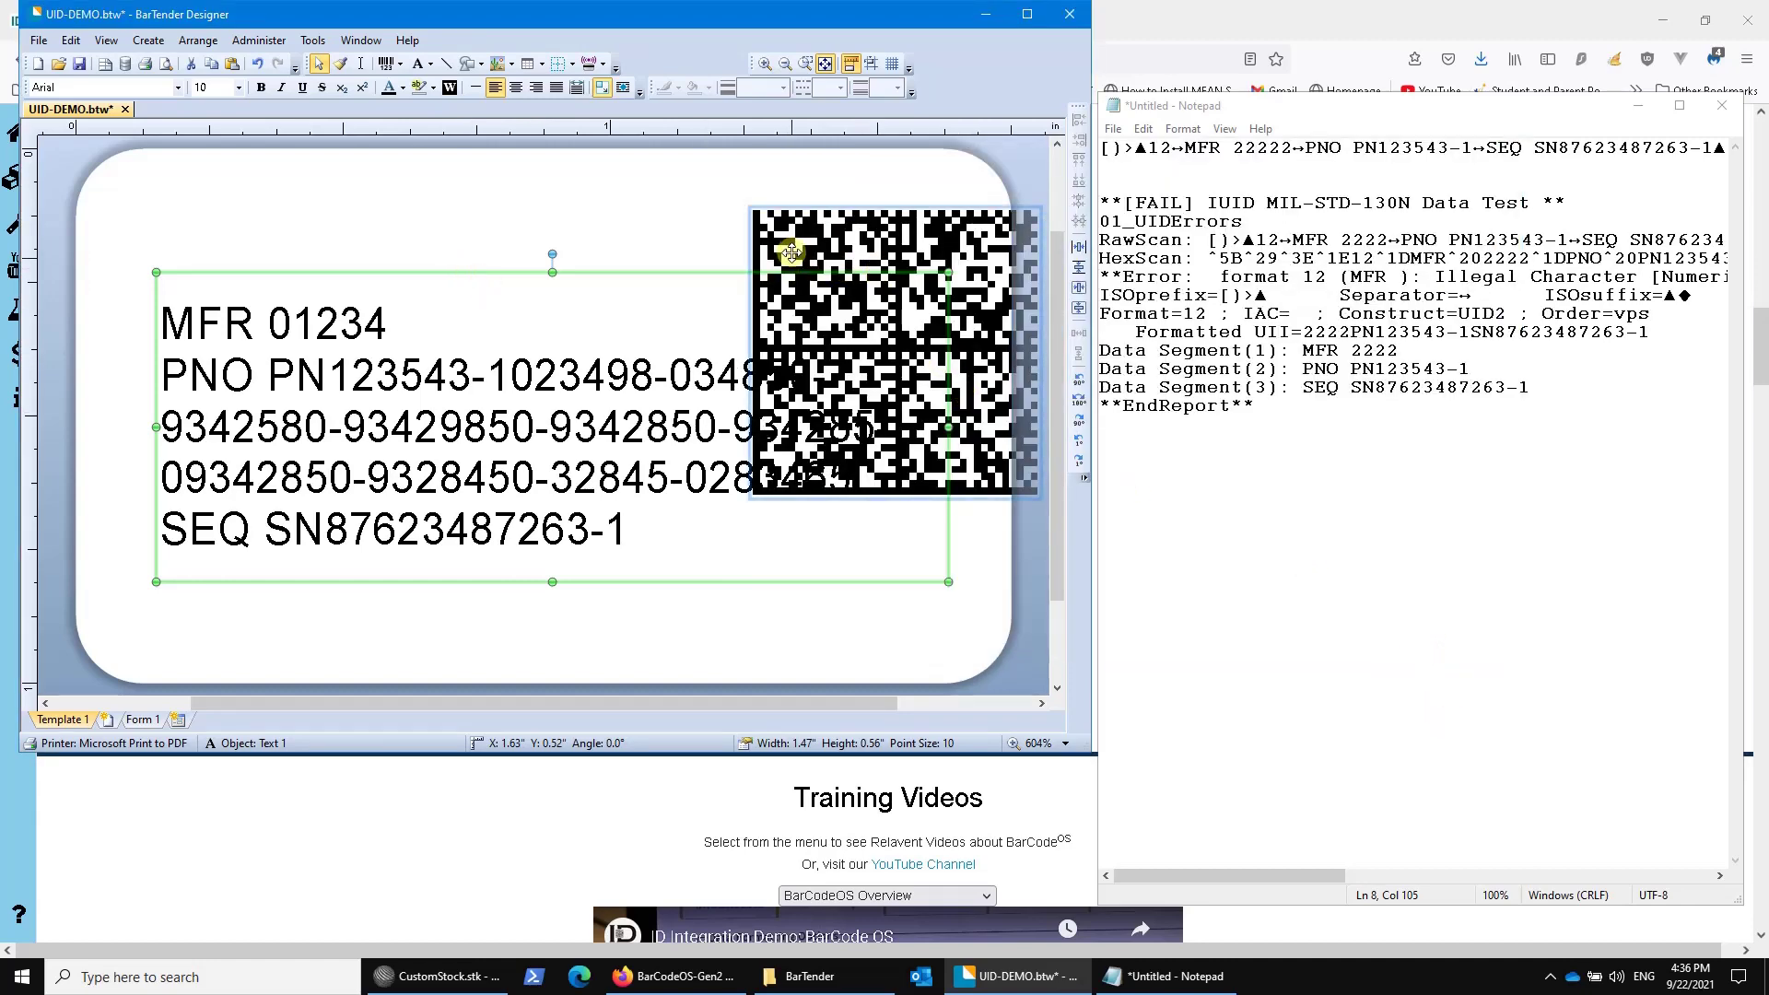
{"action": "double_click", "coordinate": [385, 277]}
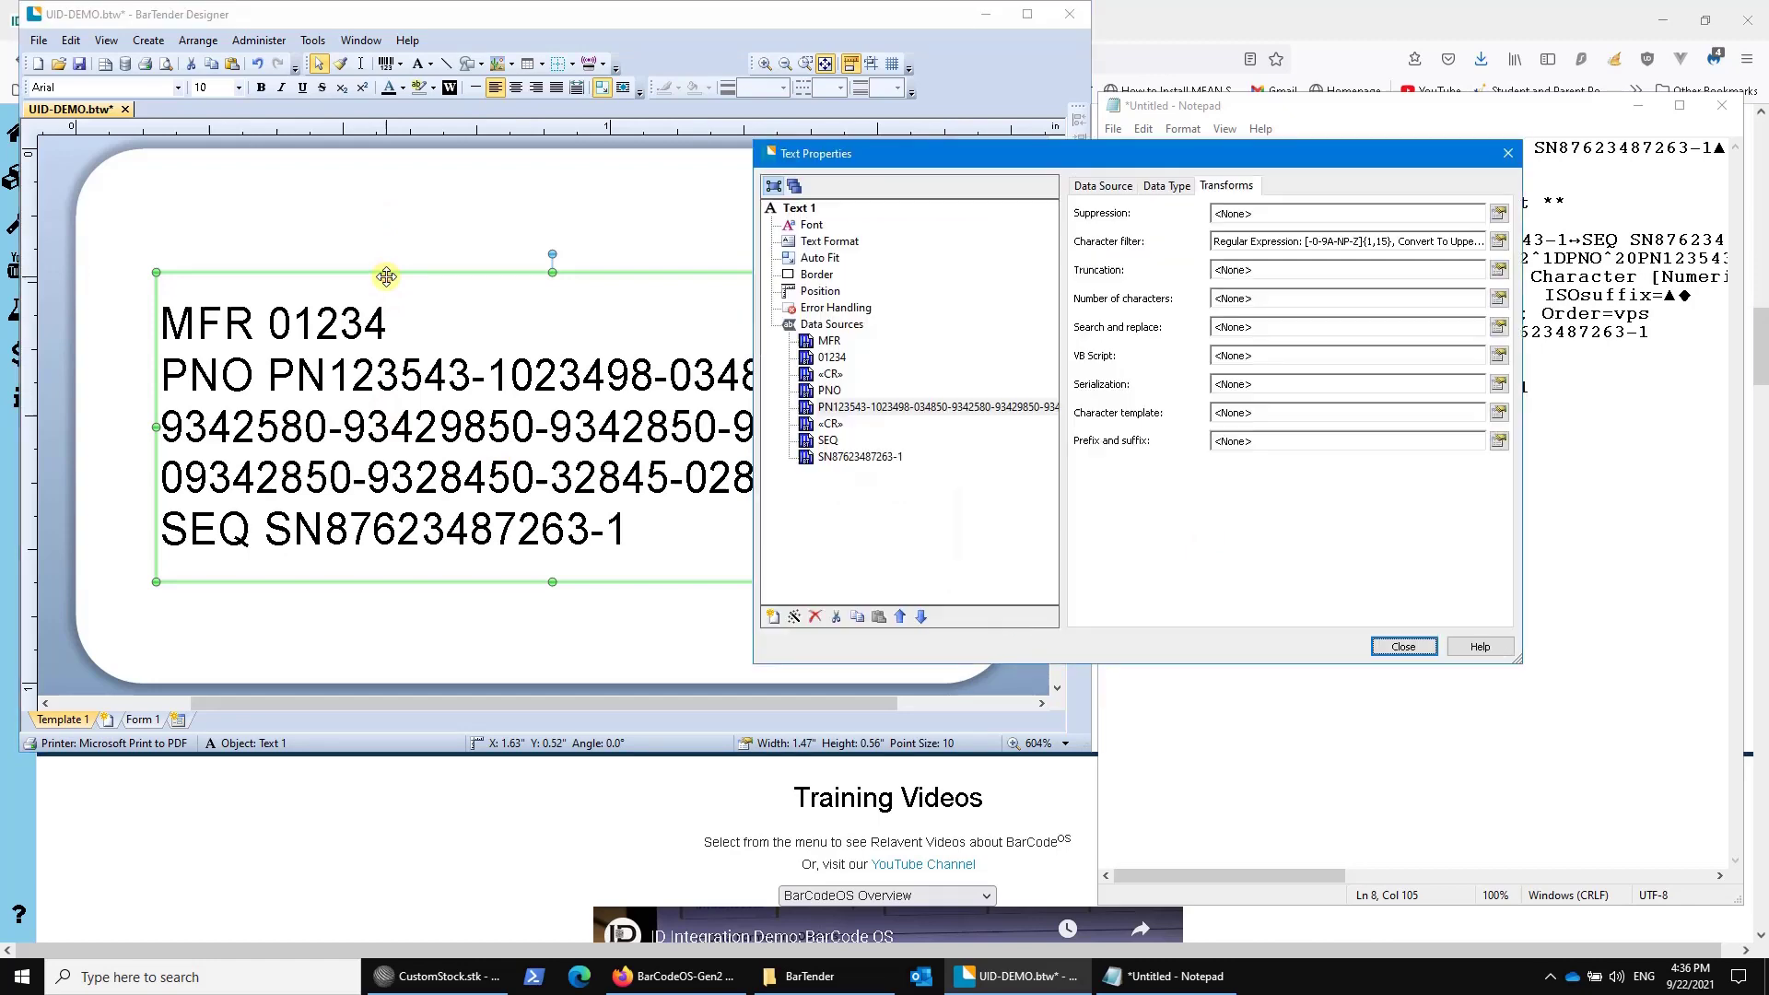
{"action": "left_click", "coordinate": [1100, 185]}
{"action": "left_click_drag", "start_coordinate": [1326, 318], "coordinate": [1206, 297]}
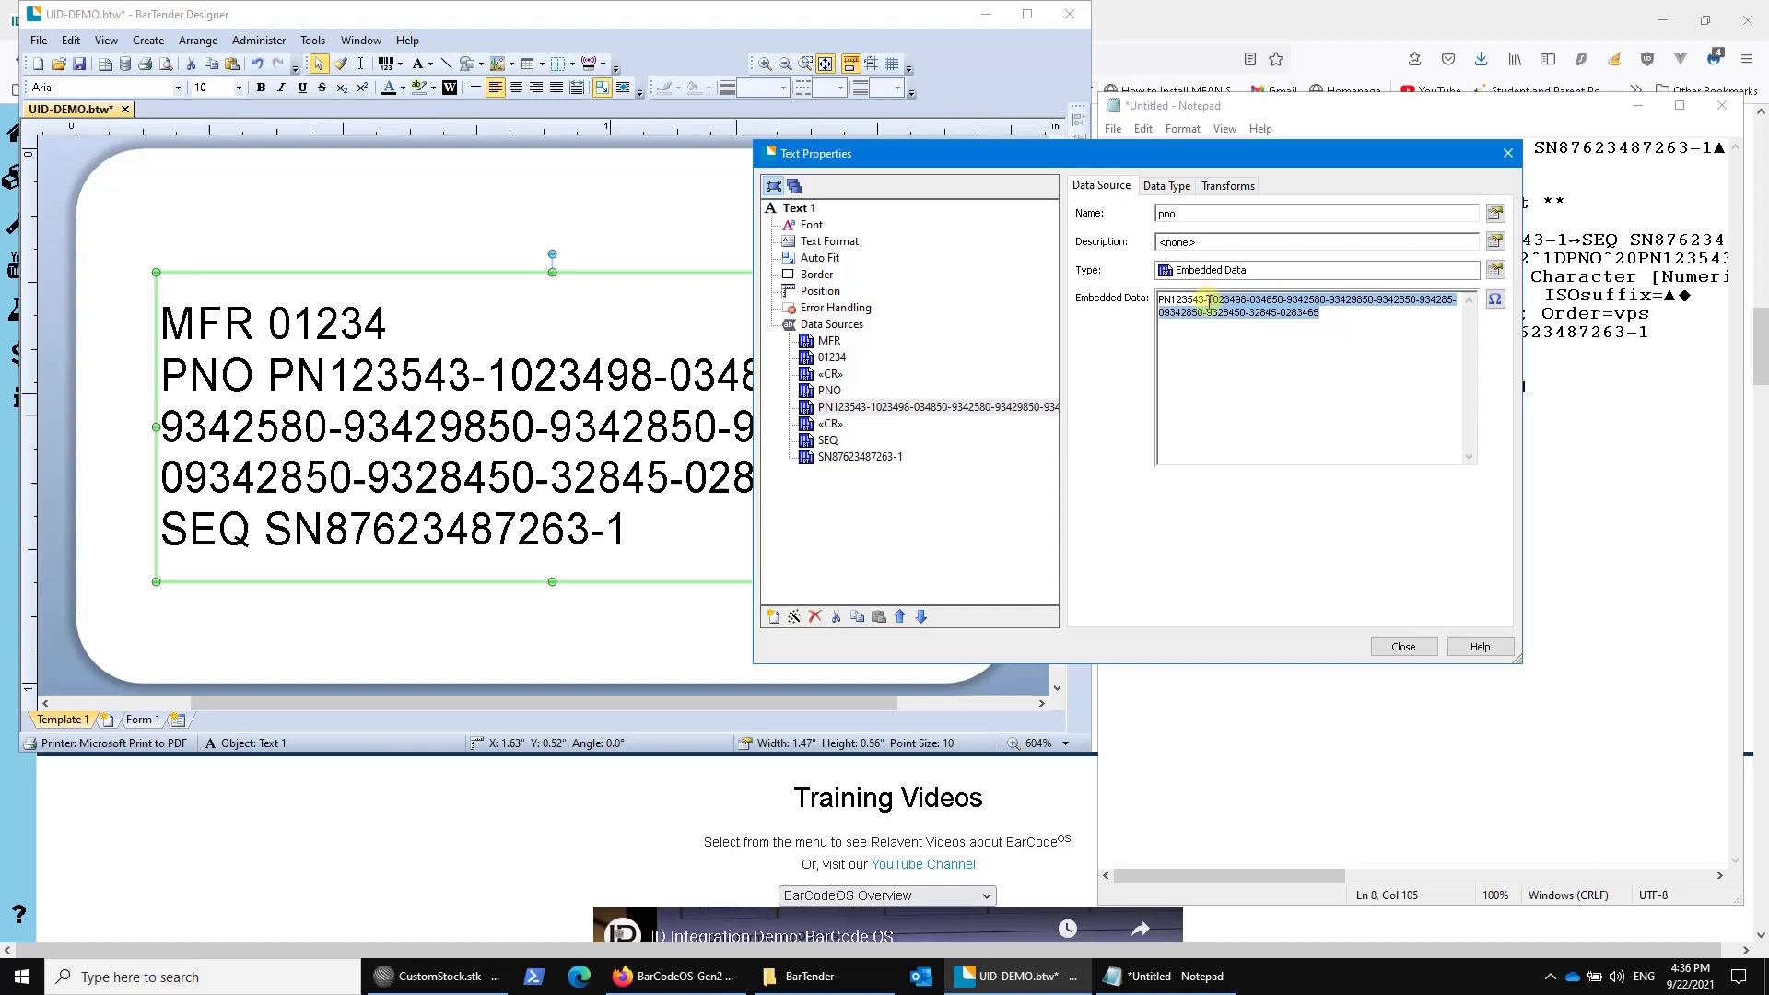
{"action": "key", "text": "Delete"}
{"action": "type", "text": "345"}
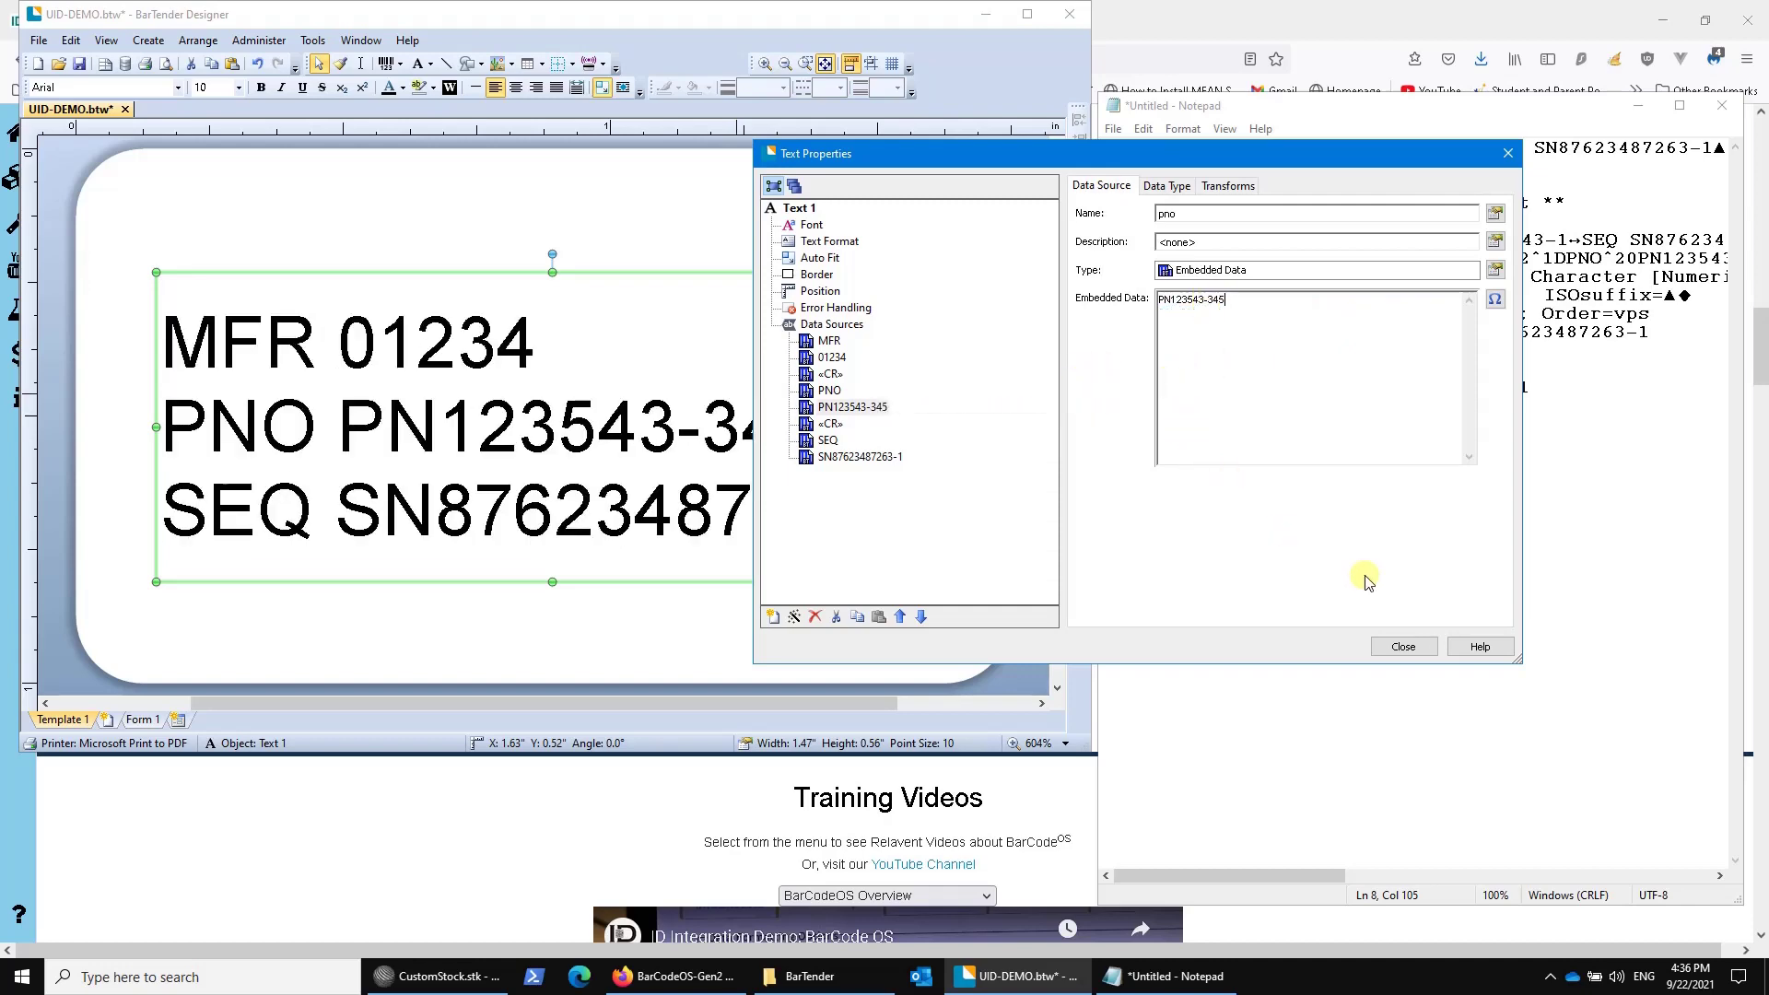
{"action": "left_click", "coordinate": [1397, 646]}
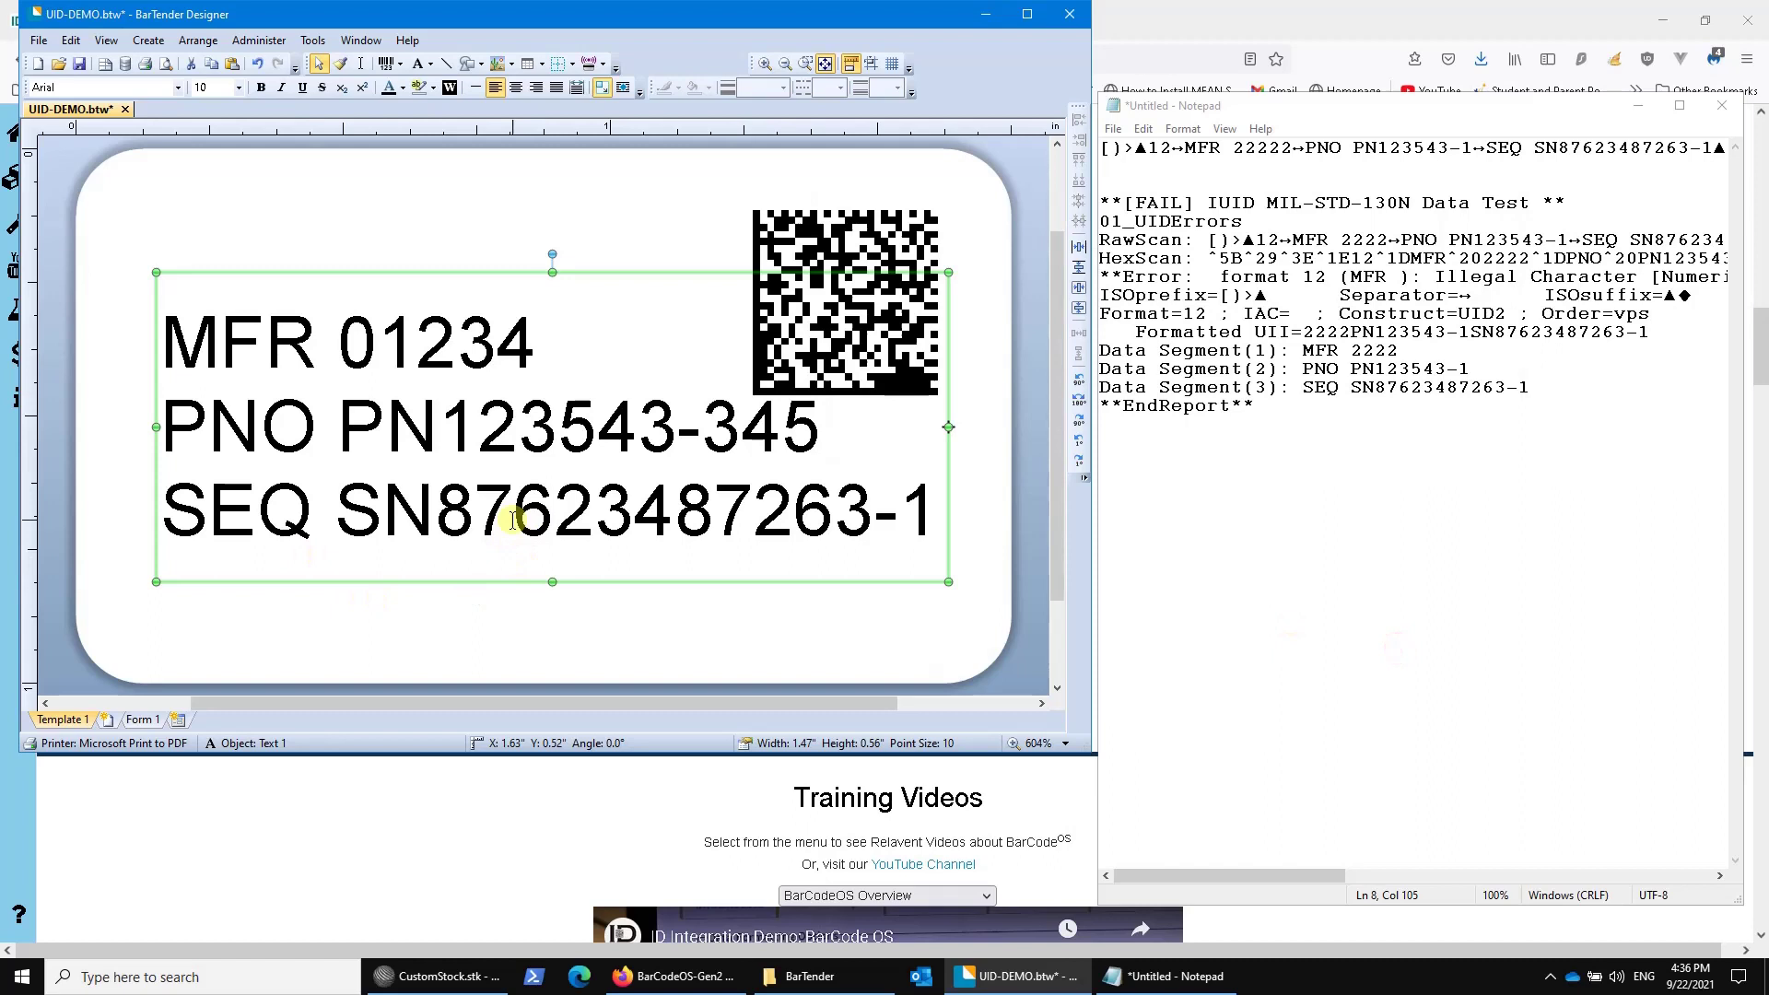